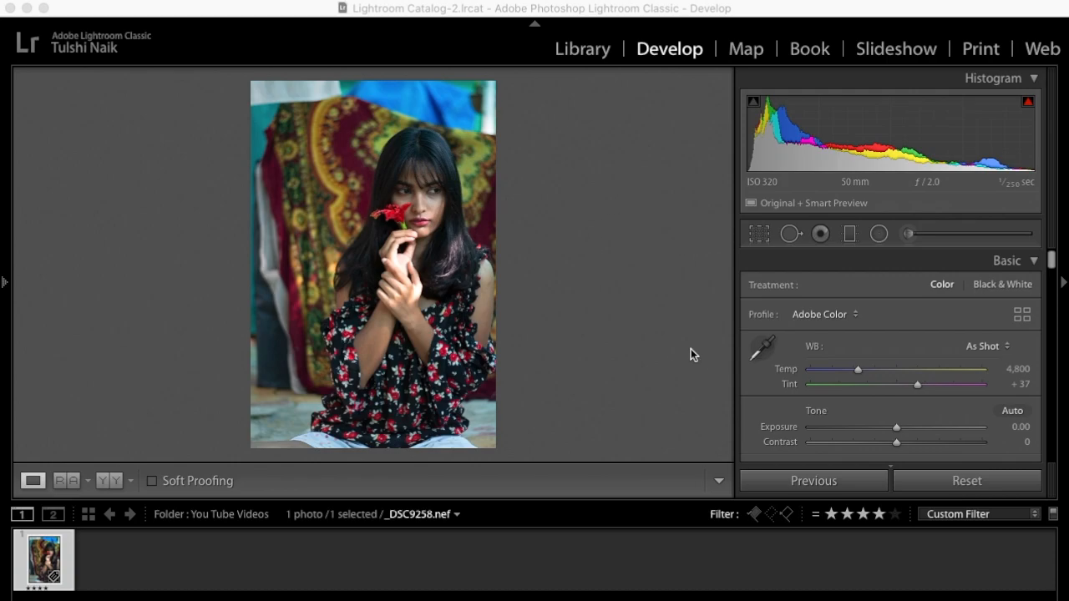
Step: Enable Remove Chromatic Aberration in the photo's lens profile corrections
scroll(889, 299, down, 20)
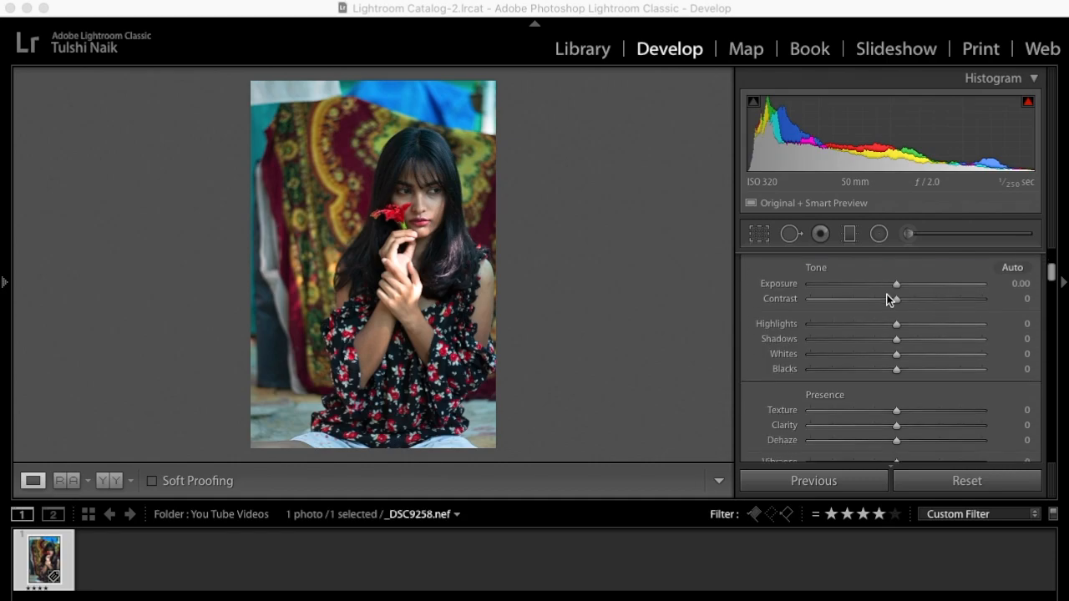
scroll(886, 294, down, 5)
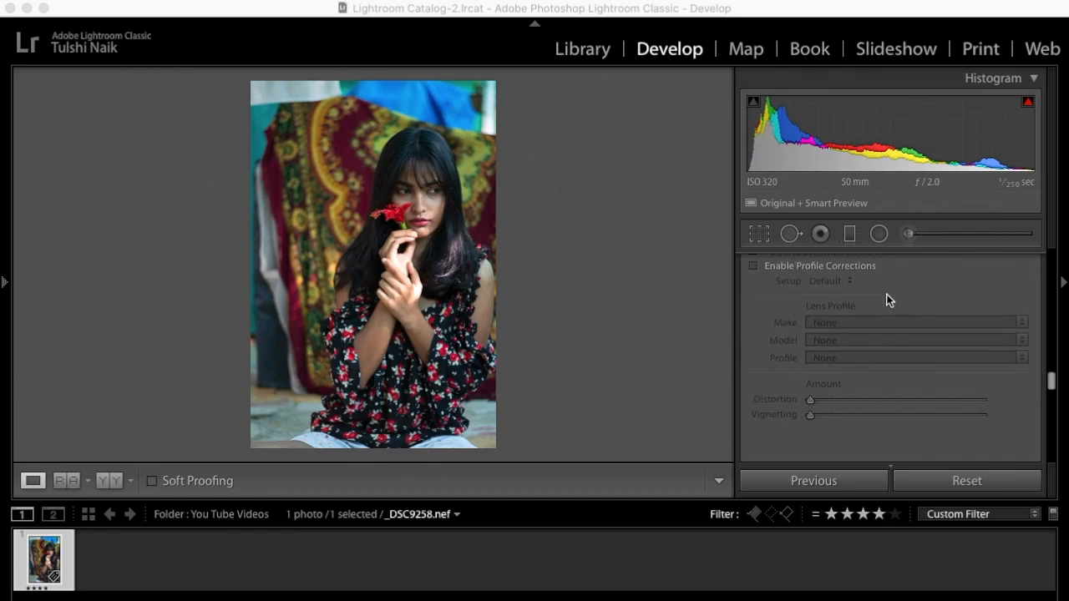
click(753, 330)
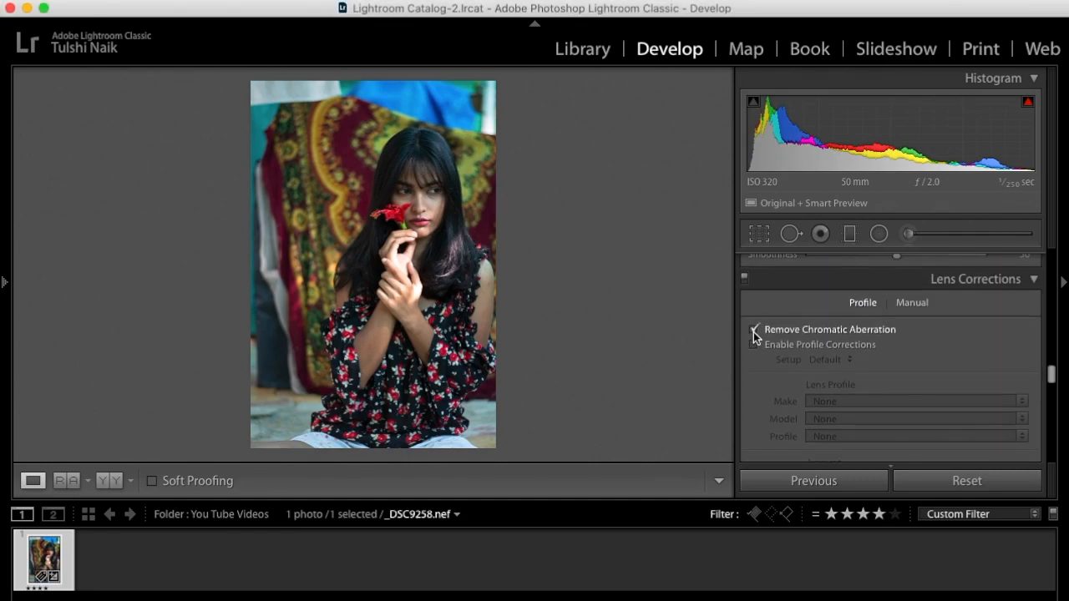
Step: Set a custom white balance of 5,000 Temp and +67 Tint by sampling the white of the eye, and compare with the original
scroll(805, 328, up, 20)
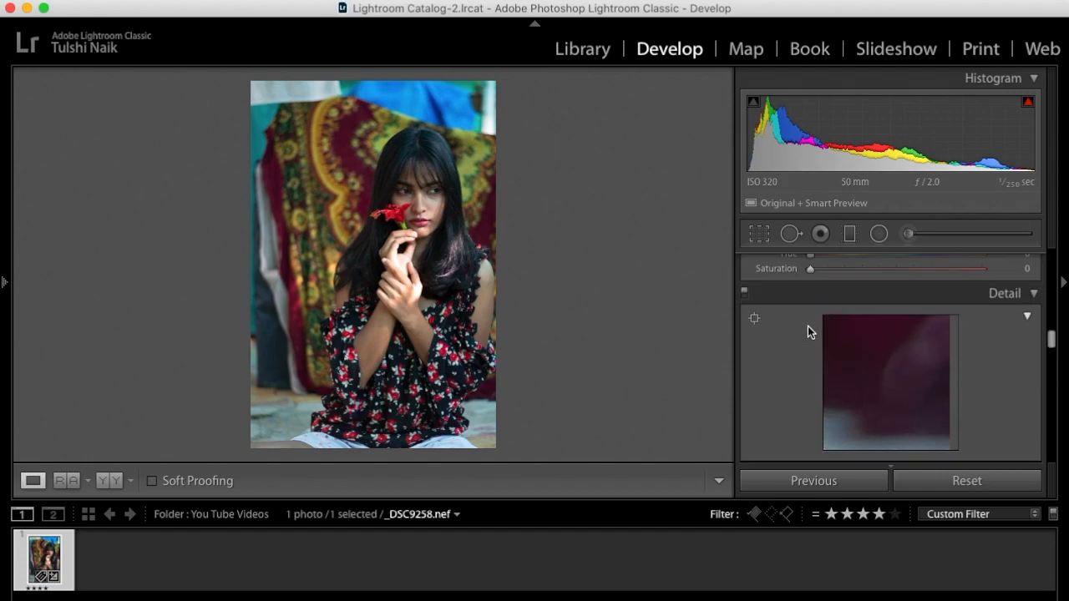
scroll(806, 322, up, 5)
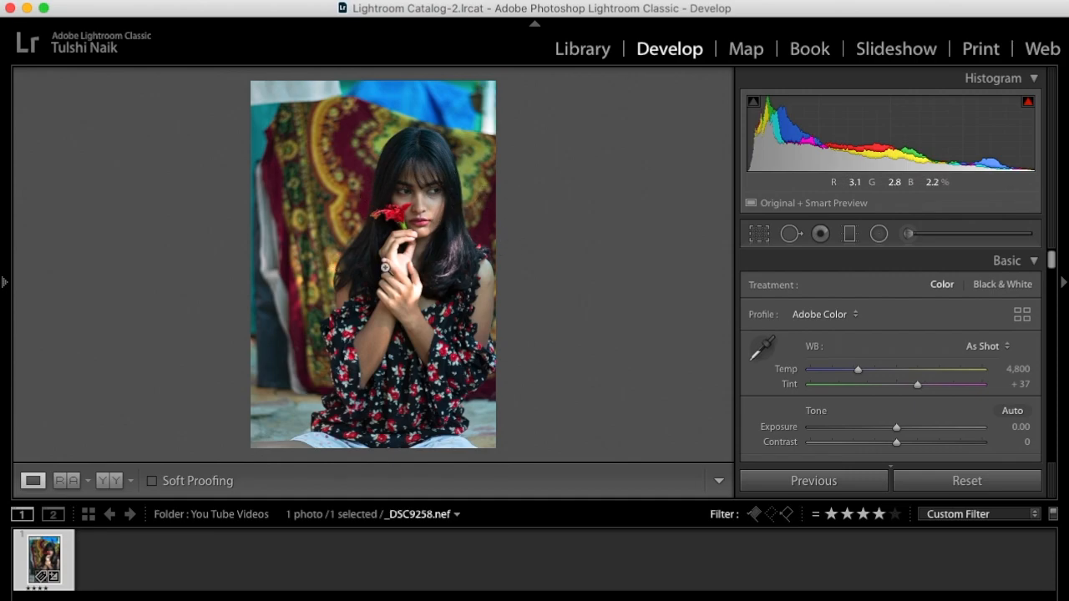
click(427, 201)
drag(527, 260, 463, 303)
click(762, 346)
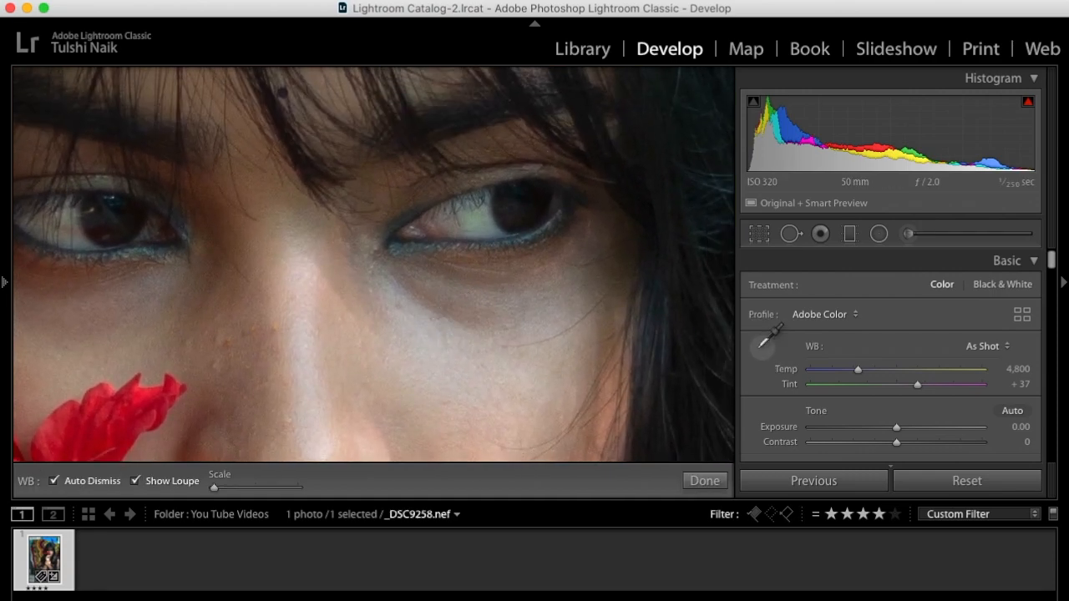
click(482, 217)
click(490, 267)
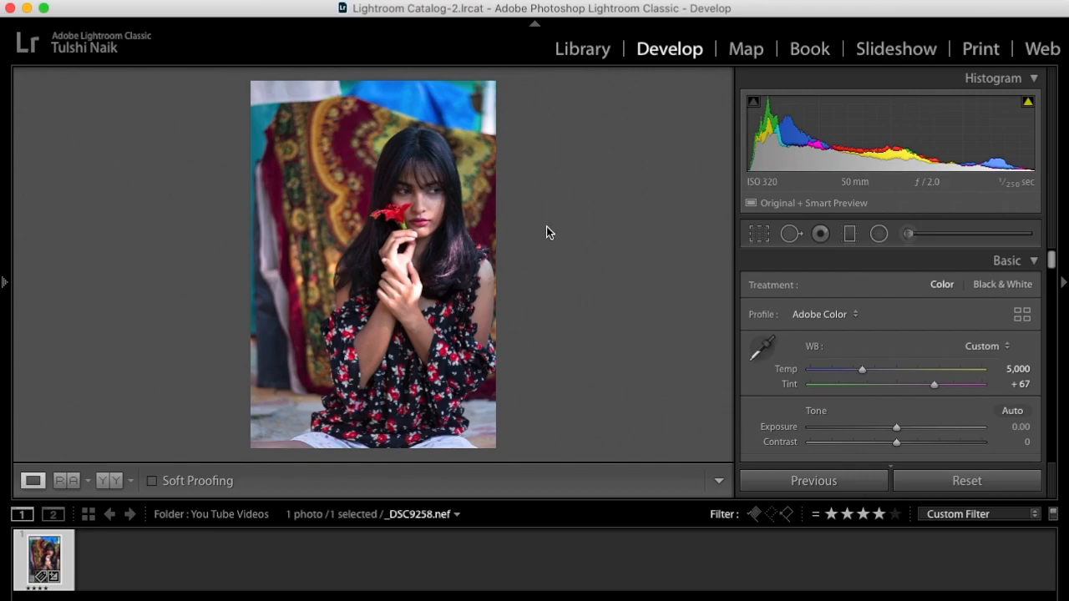
key(backslash)
key(backslash)
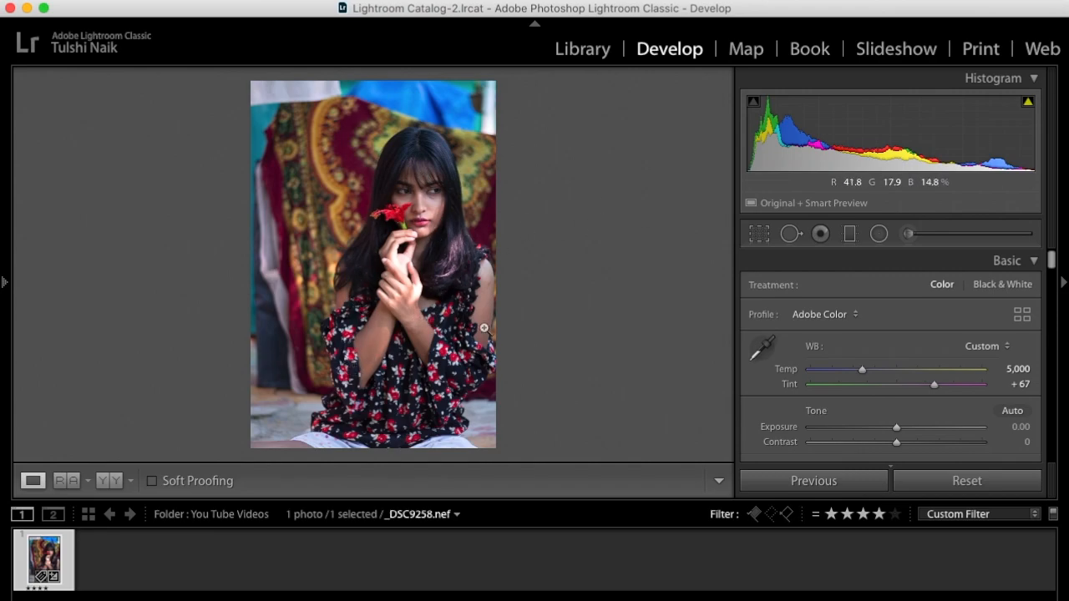
Step: Set up the Spot Removal brush in Heal mode with size 20, feather 75 and opacity 96 for the face
click(424, 219)
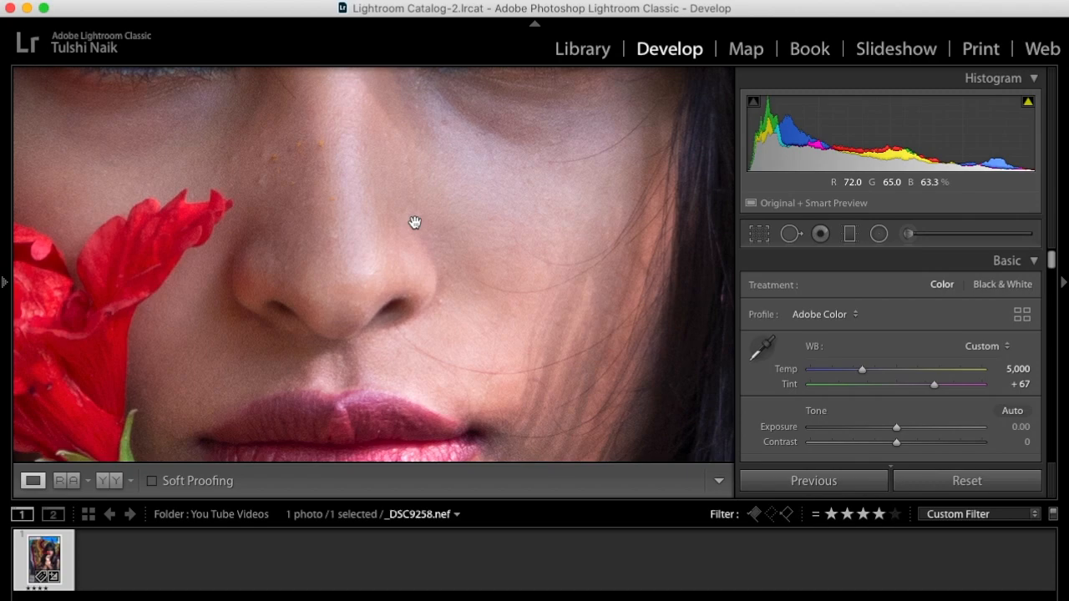
click(785, 234)
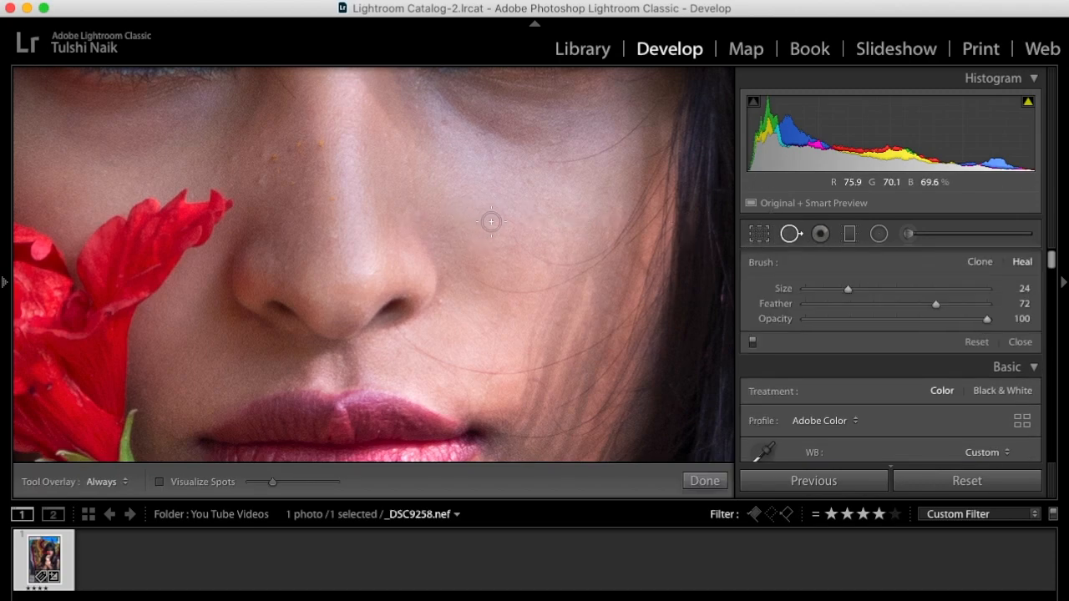
click(789, 236)
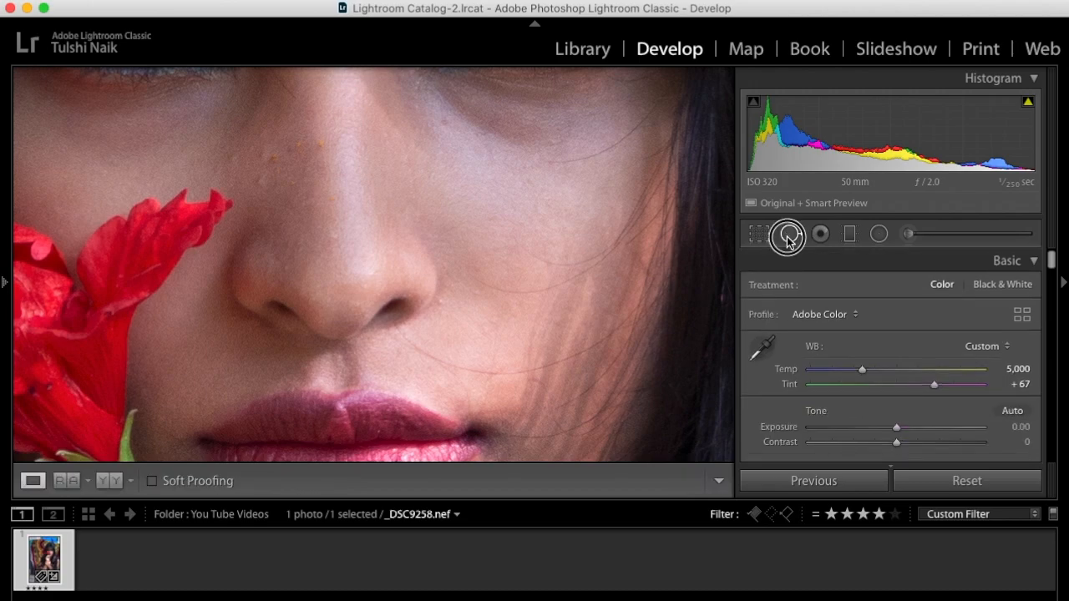
click(789, 237)
click(1025, 262)
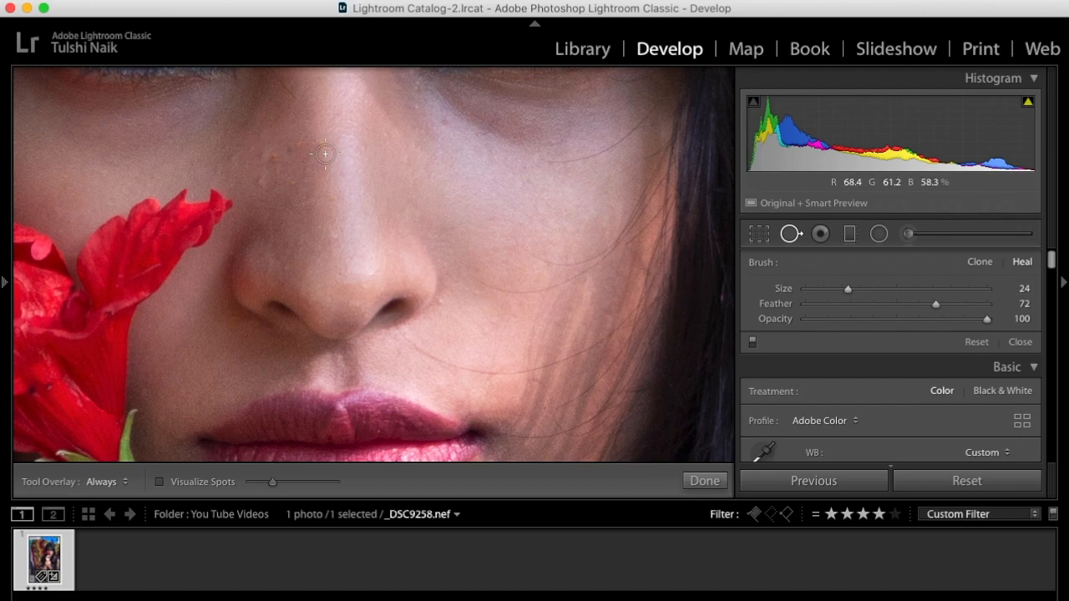
mouse_move(847, 290)
mouse_down()
mouse_move(838, 289)
mouse_move(870, 291)
mouse_move(855, 289)
mouse_up()
key(bracketleft)
key(bracketleft)
key(bracketleft)
key(bracketleft)
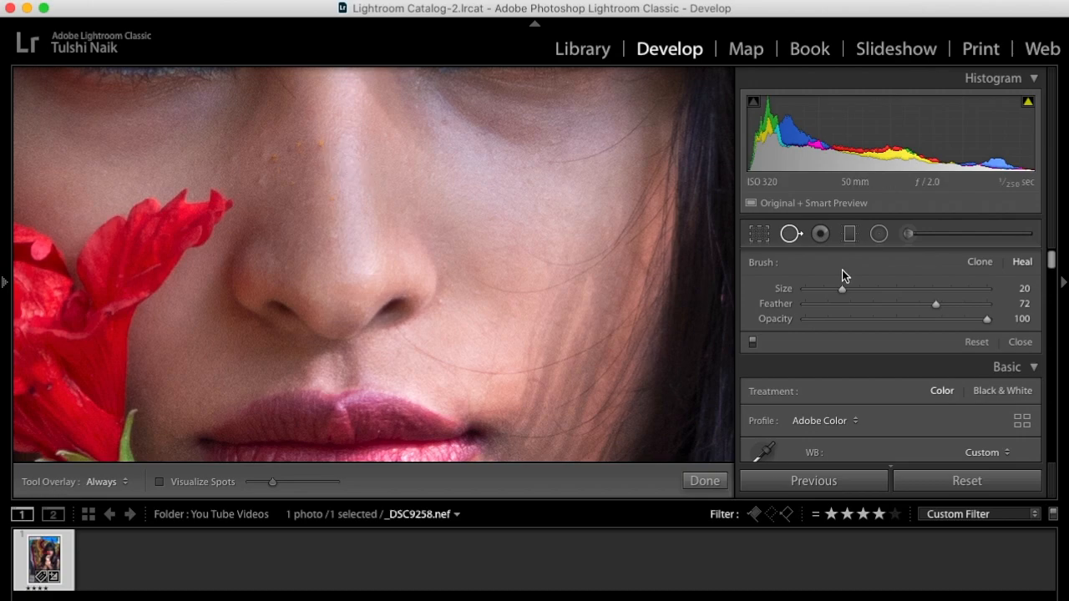
drag(936, 305, 939, 305)
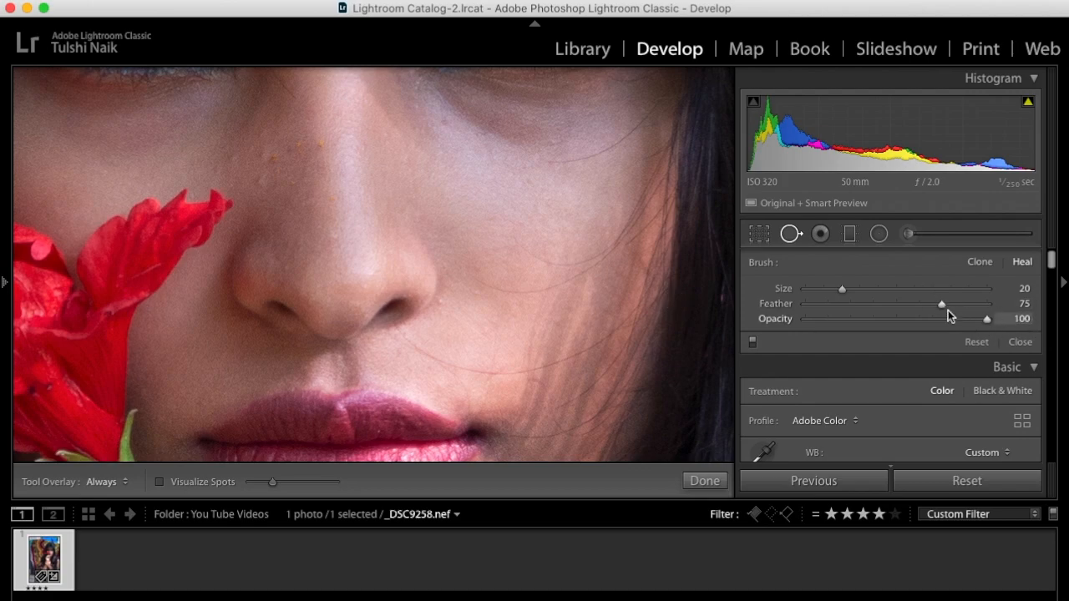
drag(987, 321, 979, 320)
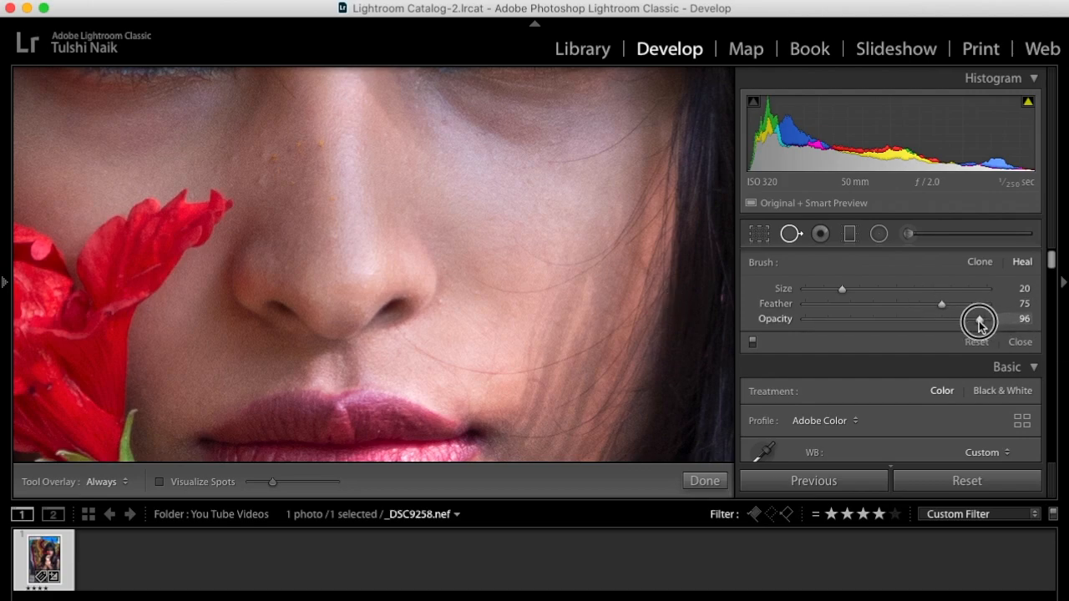
Step: Heal the three blemishes across the bridge of the nose, adjusting the source areas to clean nearby skin
click(320, 144)
drag(319, 197, 330, 202)
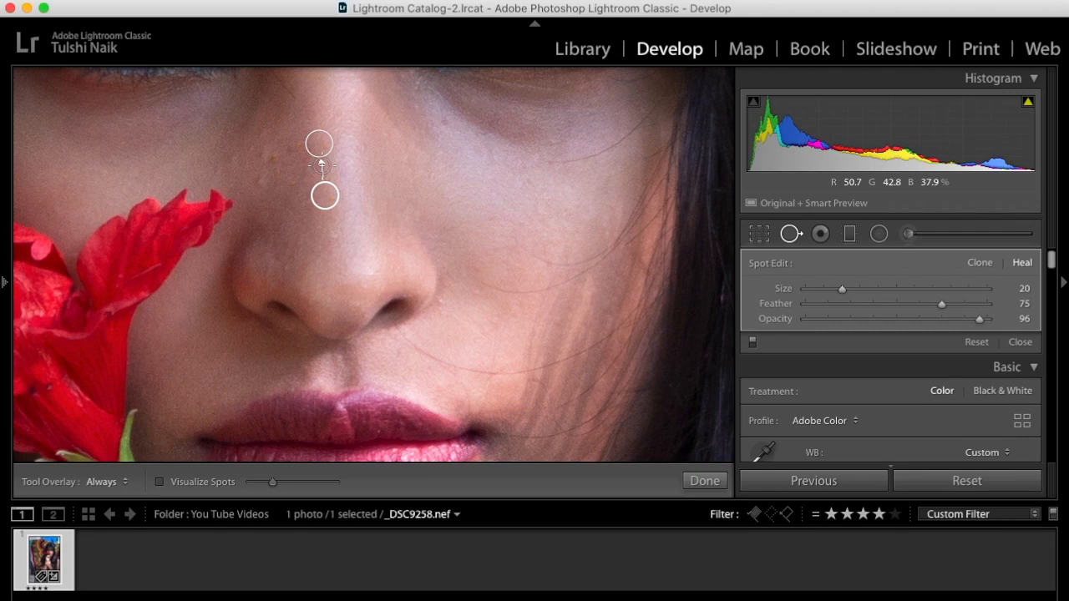
click(273, 157)
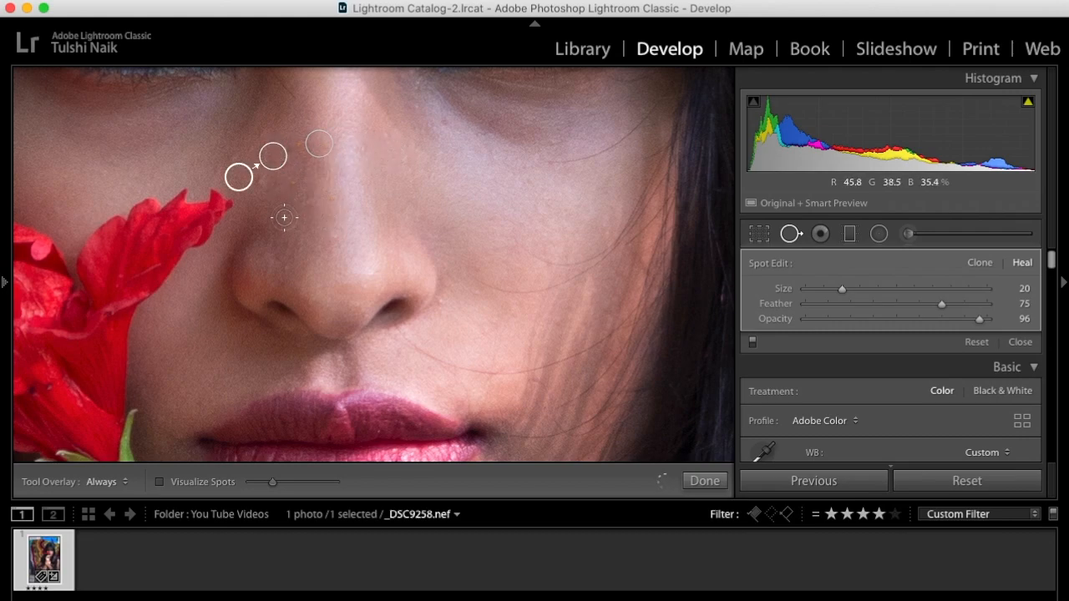
click(296, 143)
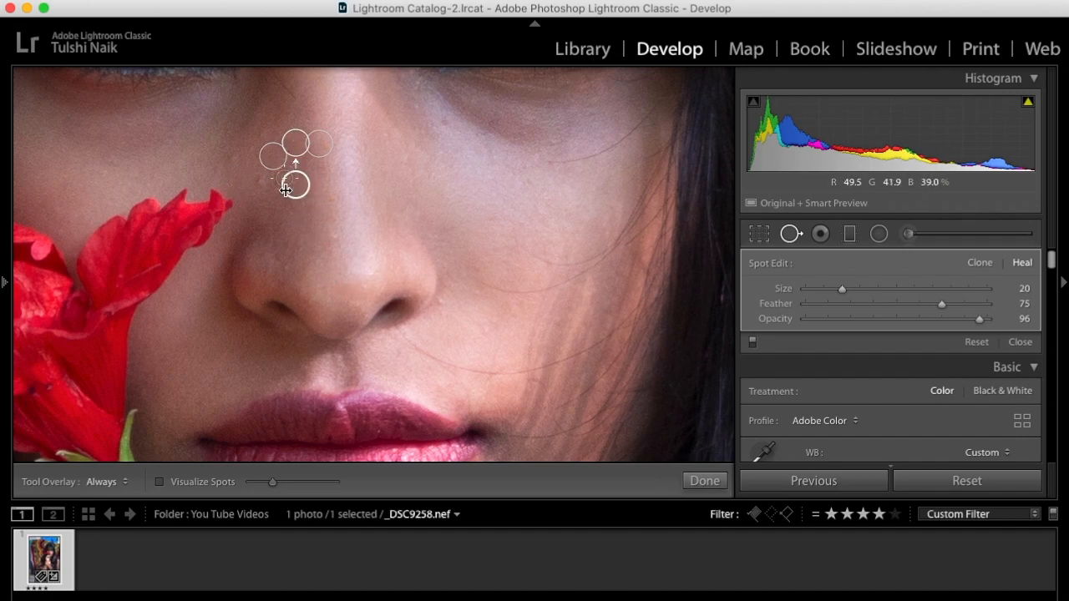
click(319, 143)
click(296, 142)
mouse_move(296, 185)
mouse_down()
mouse_move(262, 153)
mouse_move(296, 119)
mouse_up()
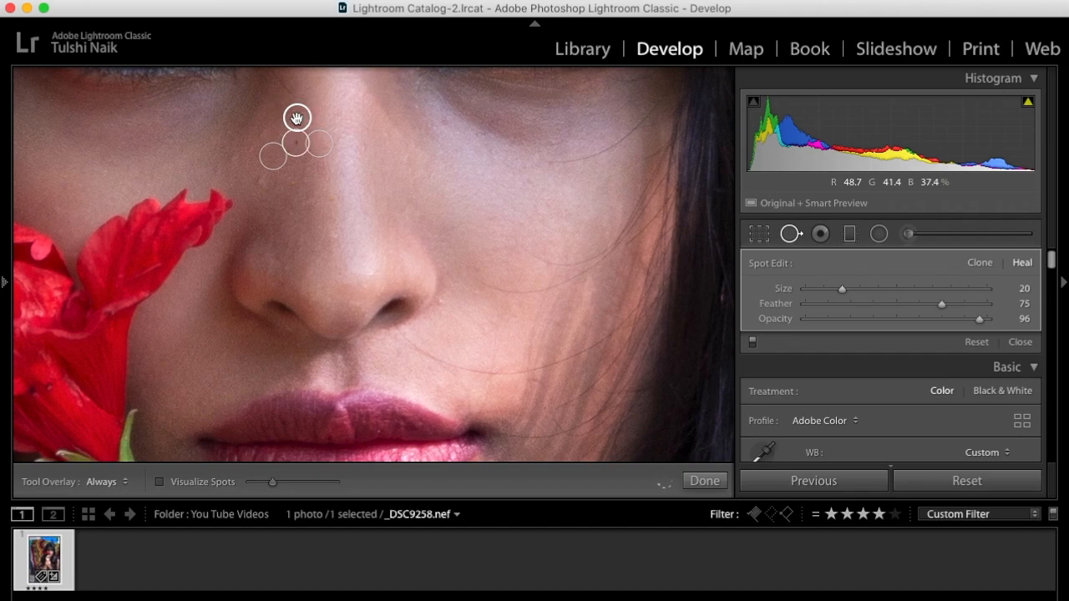
Step: Heal the remaining blemishes down the nose and on the skin beside it
click(292, 178)
drag(294, 211, 303, 209)
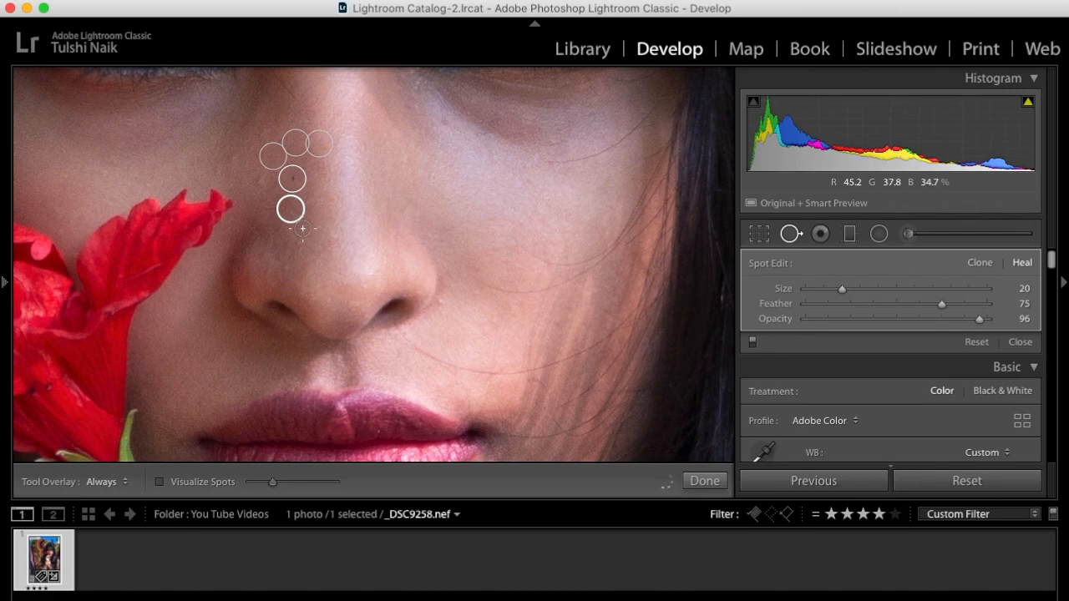
click(330, 199)
click(334, 236)
click(288, 266)
click(258, 179)
click(229, 155)
click(247, 152)
Step: Heal the blemishes on the cheek beside the nostril, around the lips and on the chin
click(439, 299)
click(480, 293)
mouse_move(451, 266)
mouse_down()
mouse_move(460, 312)
mouse_move(501, 311)
mouse_up()
scroll(234, 311, down, 3)
click(234, 311)
mouse_move(438, 370)
mouse_down()
mouse_move(443, 163)
mouse_move(485, 358)
mouse_up()
scroll(458, 305, down, 3)
click(436, 284)
click(504, 339)
scroll(504, 339, up, 1)
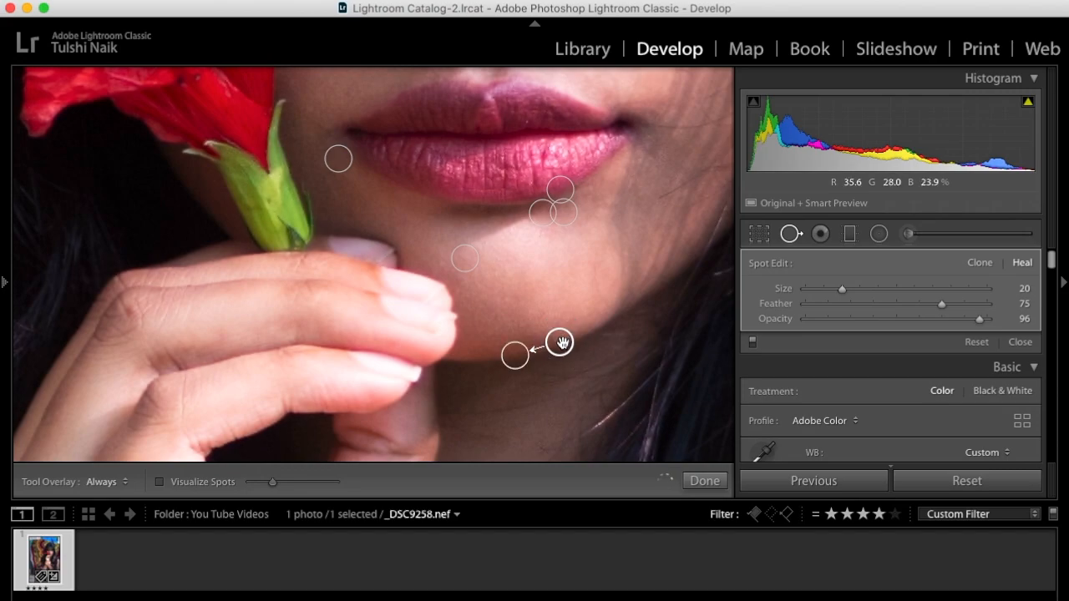
Step: Hide the spot markers, finish the spot removal and compare the retouched face with the original
scroll(493, 348, up, 6)
key(h)
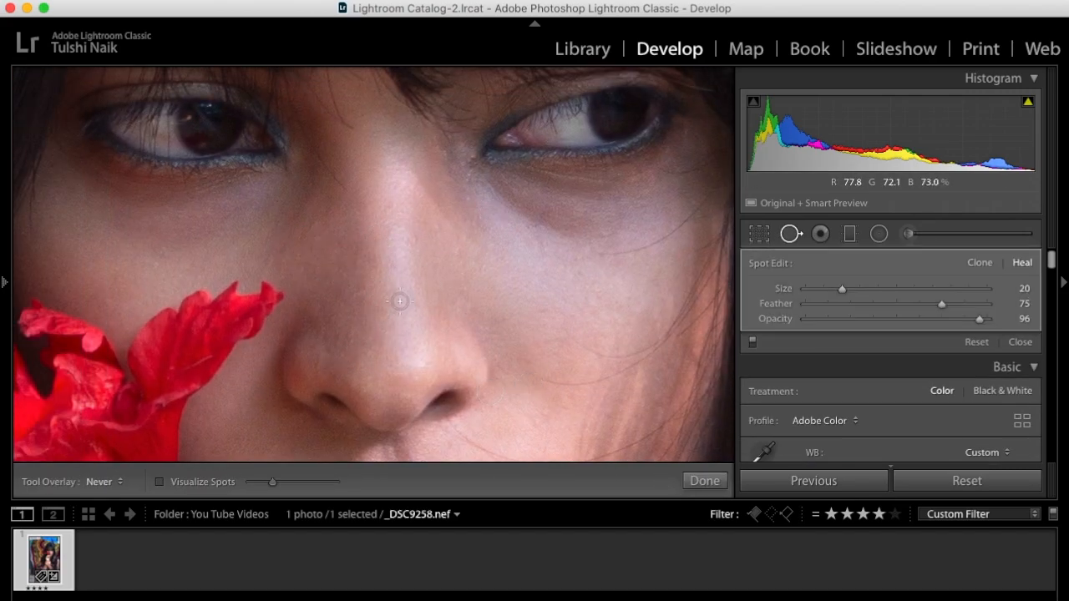
drag(291, 75, 429, 172)
drag(585, 388, 398, 222)
click(693, 479)
click(420, 212)
drag(418, 165, 464, 276)
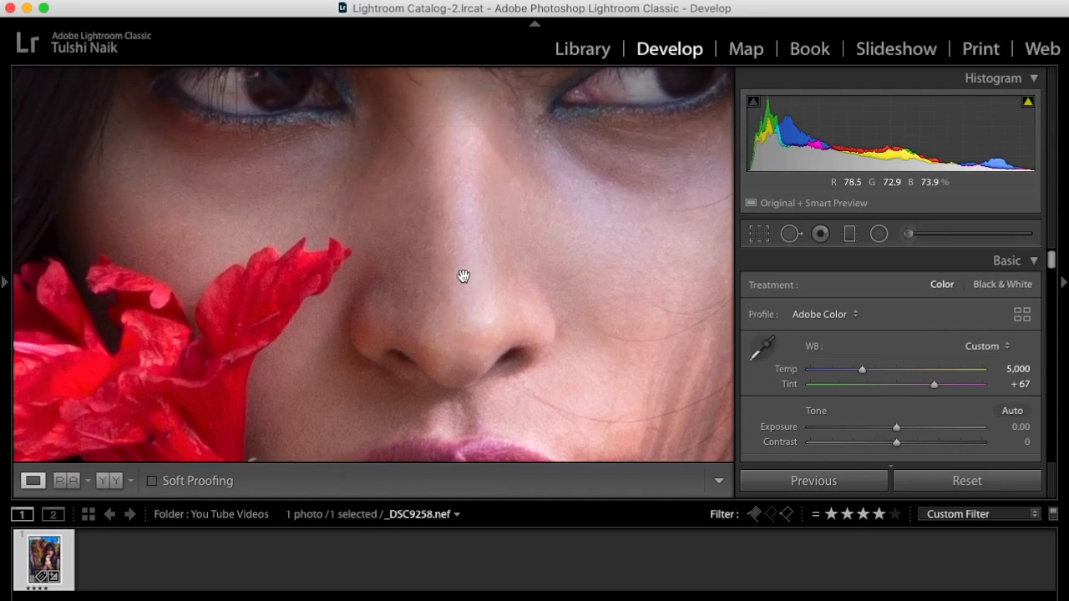
key(backslash)
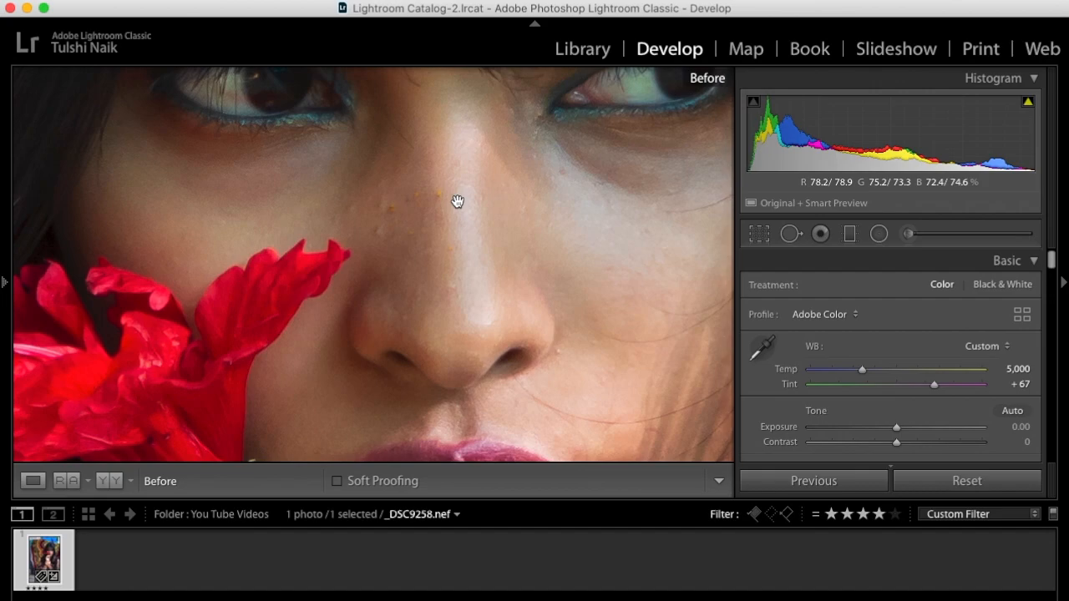
key(backslash)
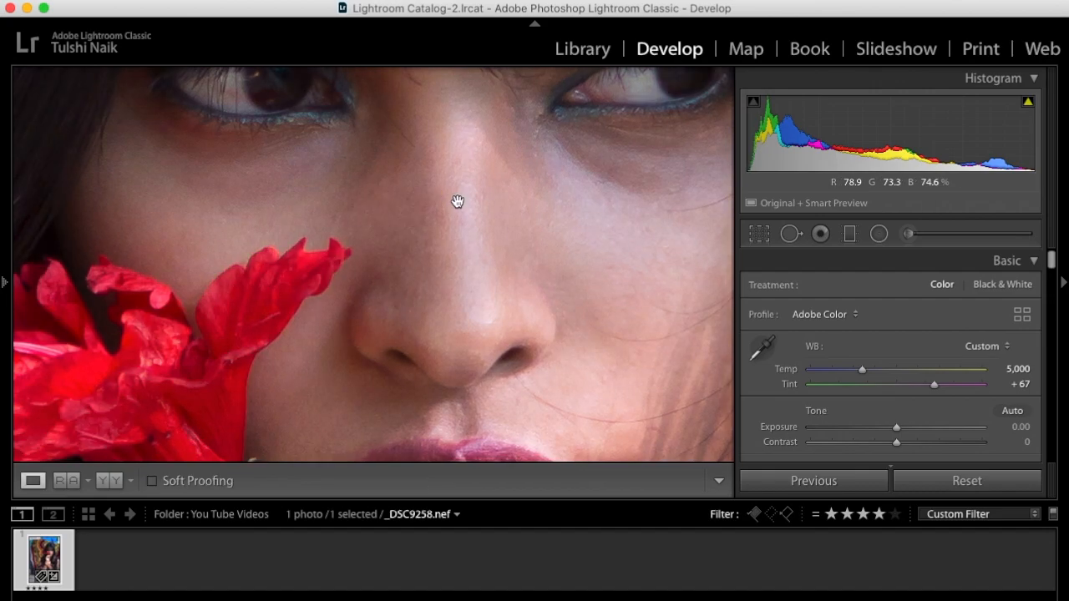
Step: Set the basic tone to Highlights -19, Shadows +24, Whites +16 and Blacks -9
click(451, 271)
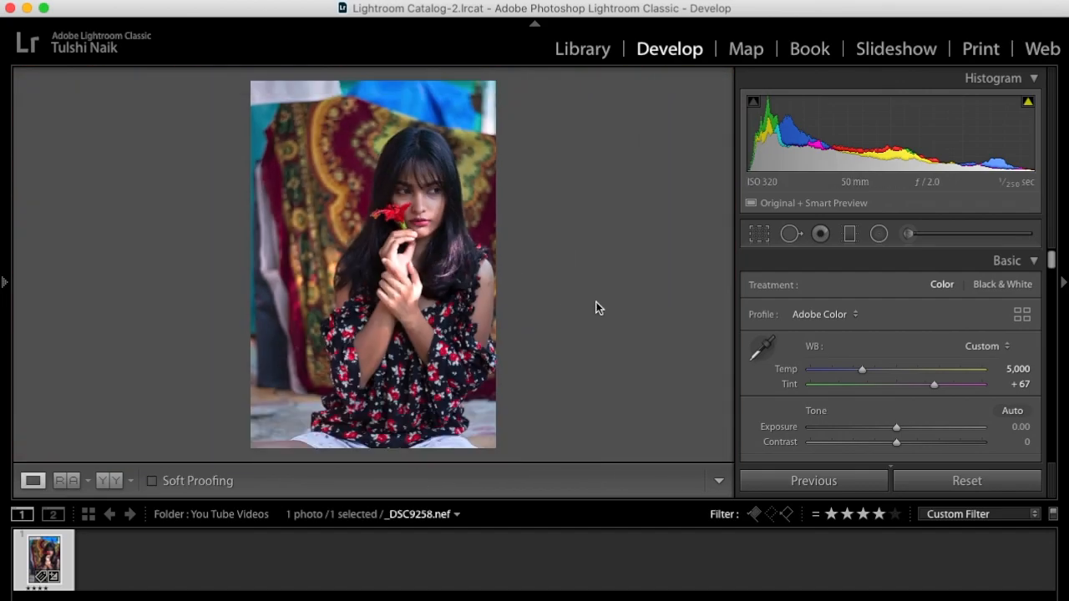
scroll(834, 332, down, 3)
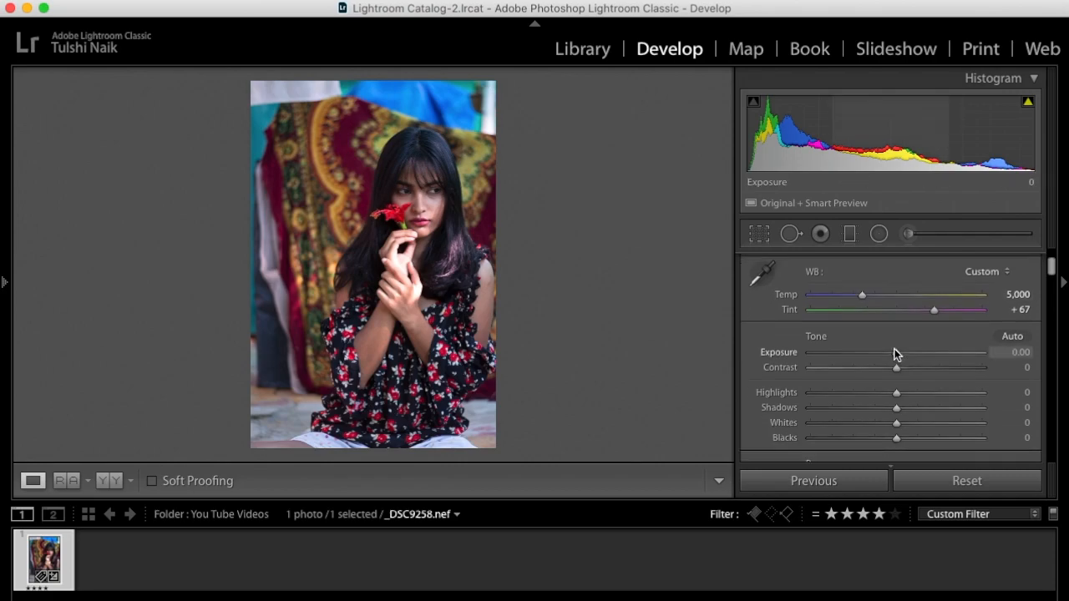
scroll(993, 413, down, 2)
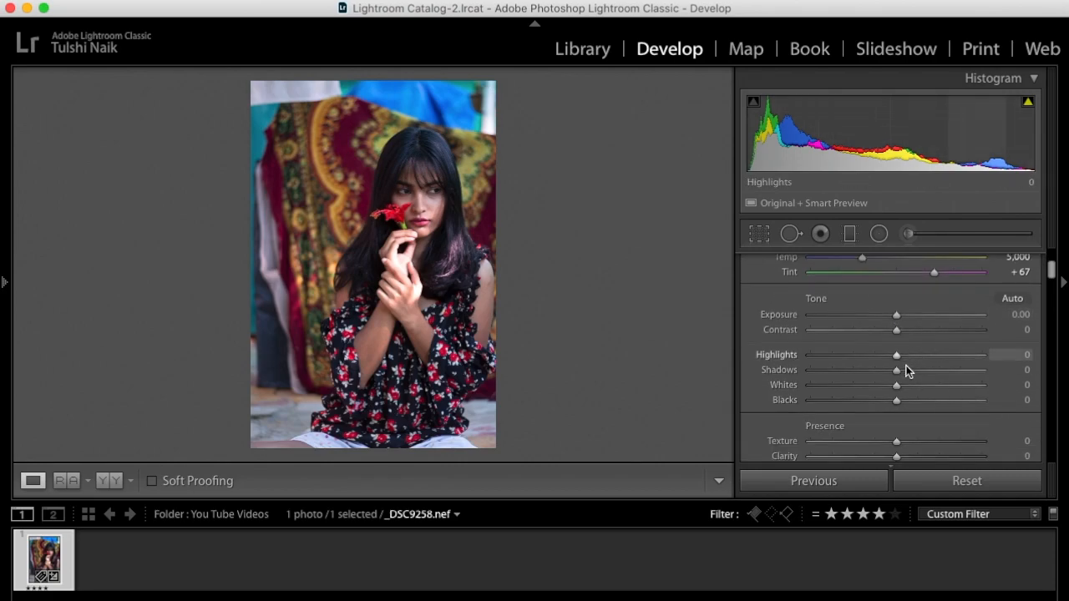
drag(896, 357, 888, 403)
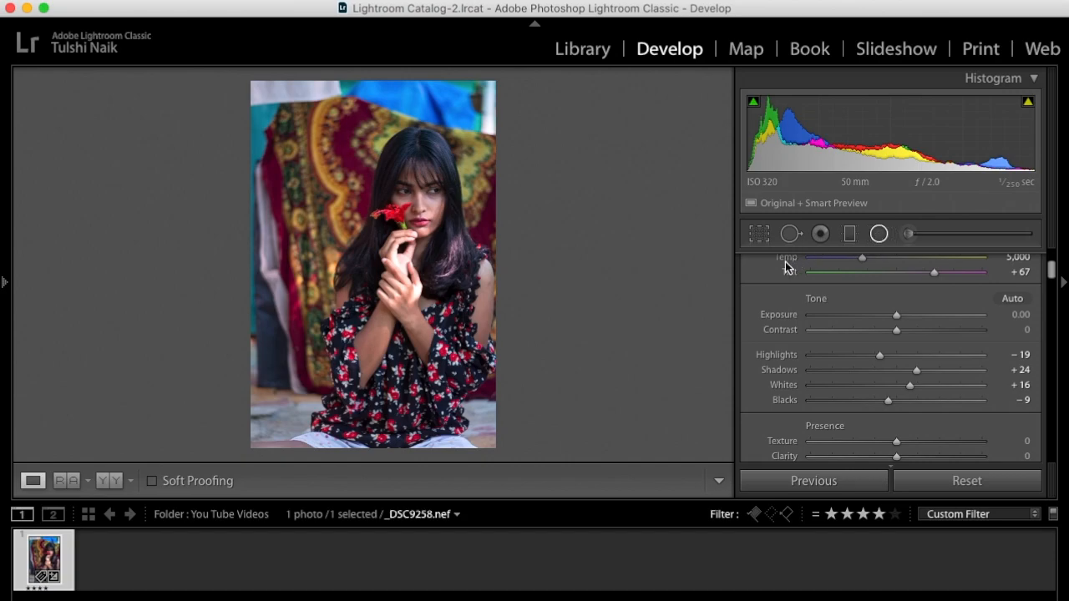
Step: Place a radial filter around the woman's head and hands, centred on her face, and reset its effect values to zero
key(shift+m)
drag(454, 258, 511, 313)
drag(418, 209, 419, 207)
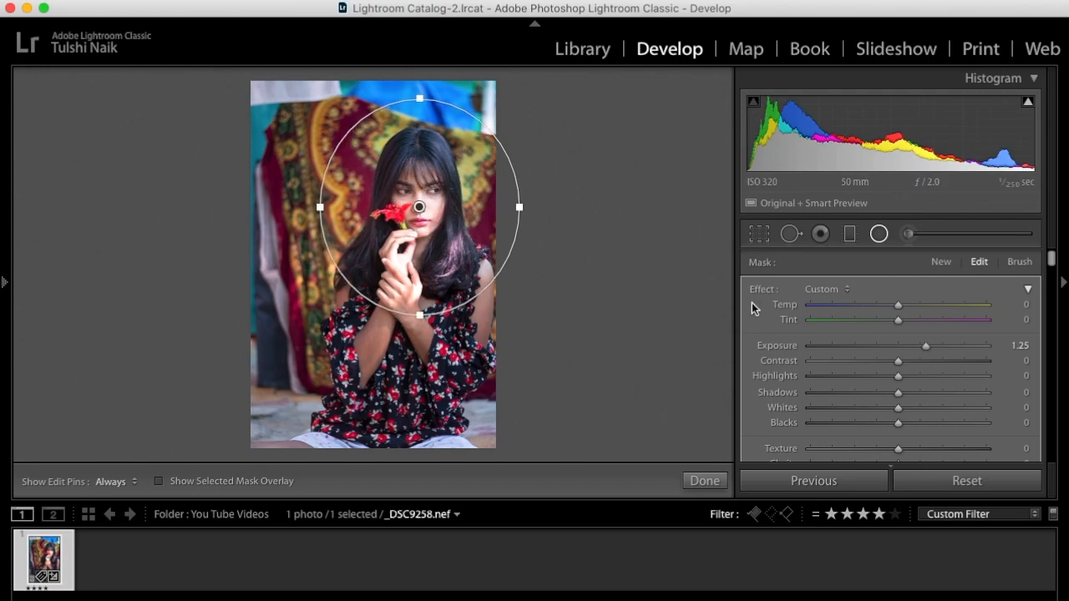
alt+click(760, 292)
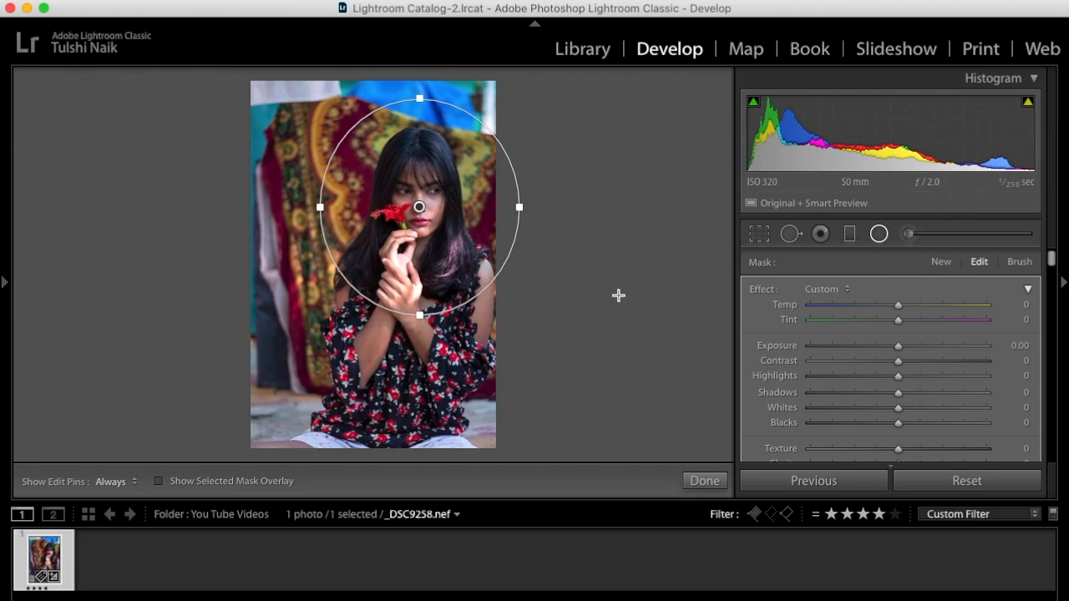
Step: Soften the skin inside the radial filter by lowering Texture to -46, ease it back slightly and finish the filter
scroll(854, 369, down, 2)
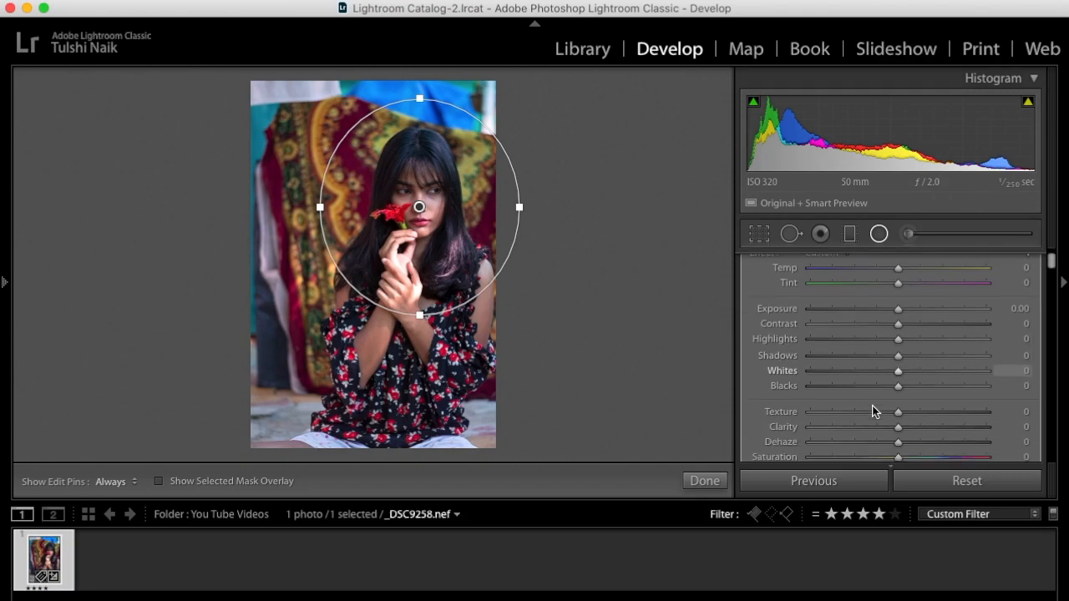
drag(898, 413, 858, 413)
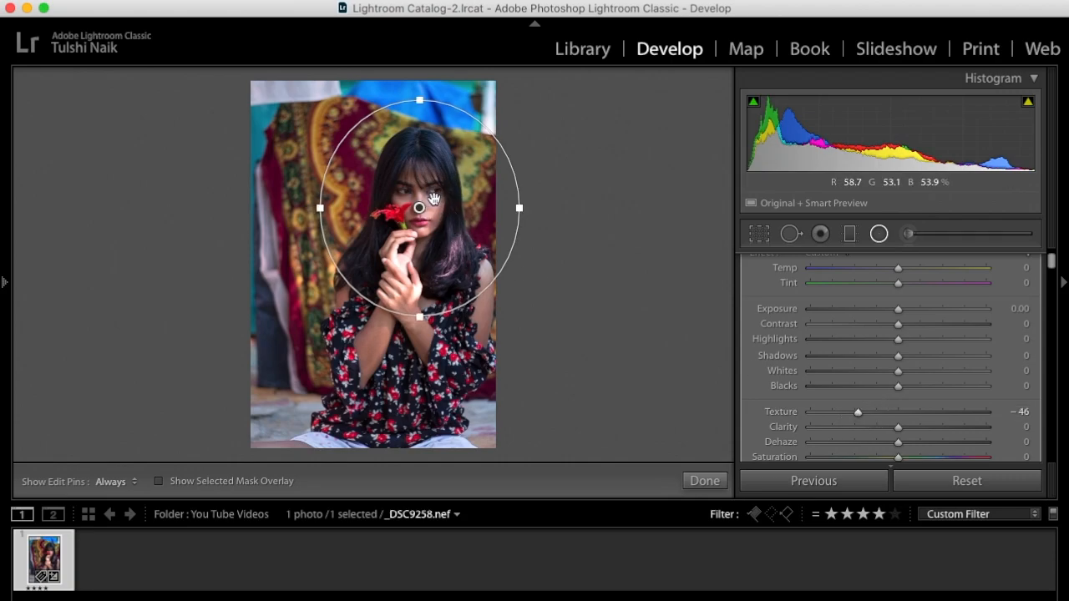
click(433, 203)
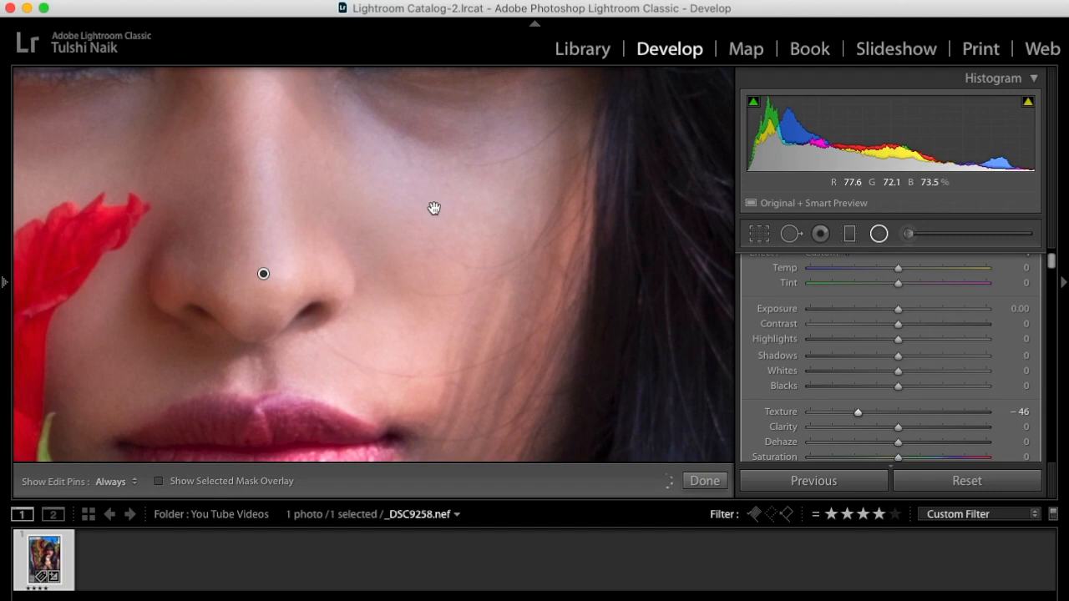
mouse_move(863, 418)
mouse_down()
mouse_move(837, 413)
mouse_move(868, 415)
mouse_up()
click(704, 480)
click(364, 239)
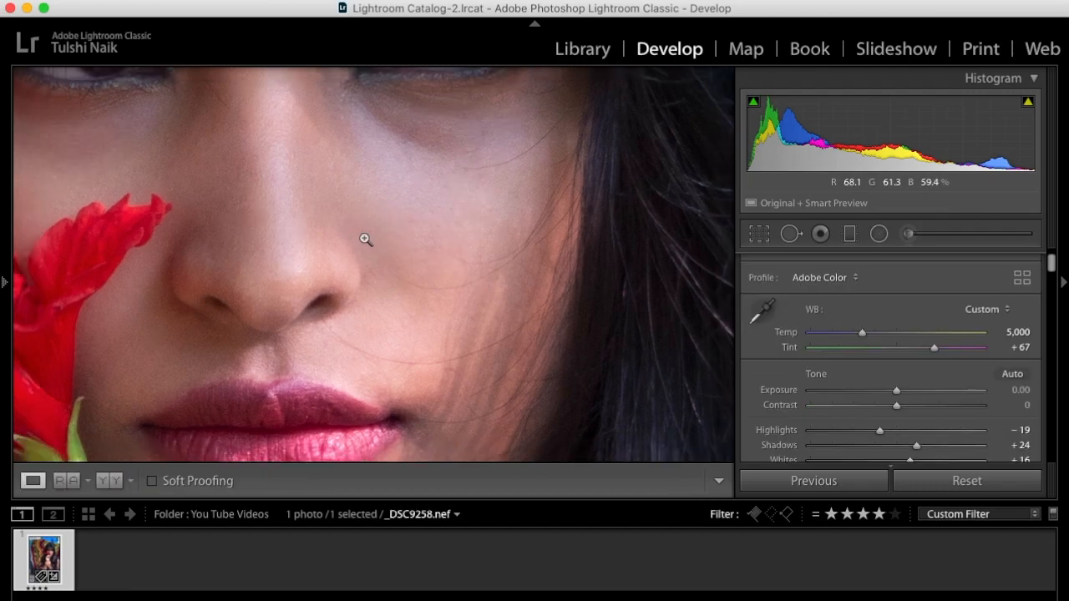
Step: Reopen the radial filter centred on the woman's face and set its range mask to Luminance
click(878, 236)
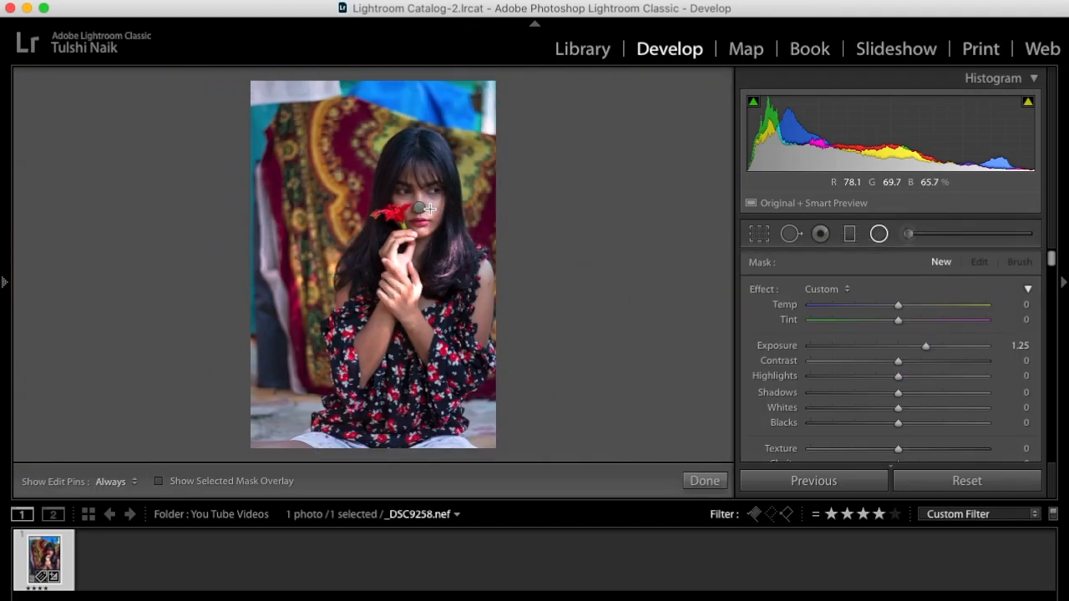
drag(419, 209, 519, 316)
scroll(886, 372, down, 5)
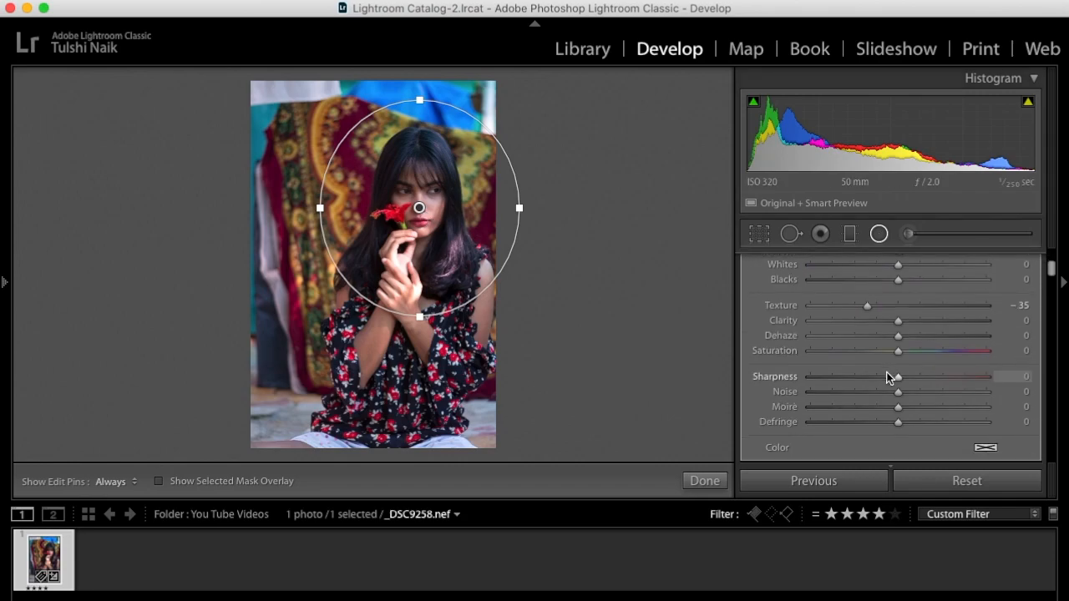
scroll(877, 335, down, 2)
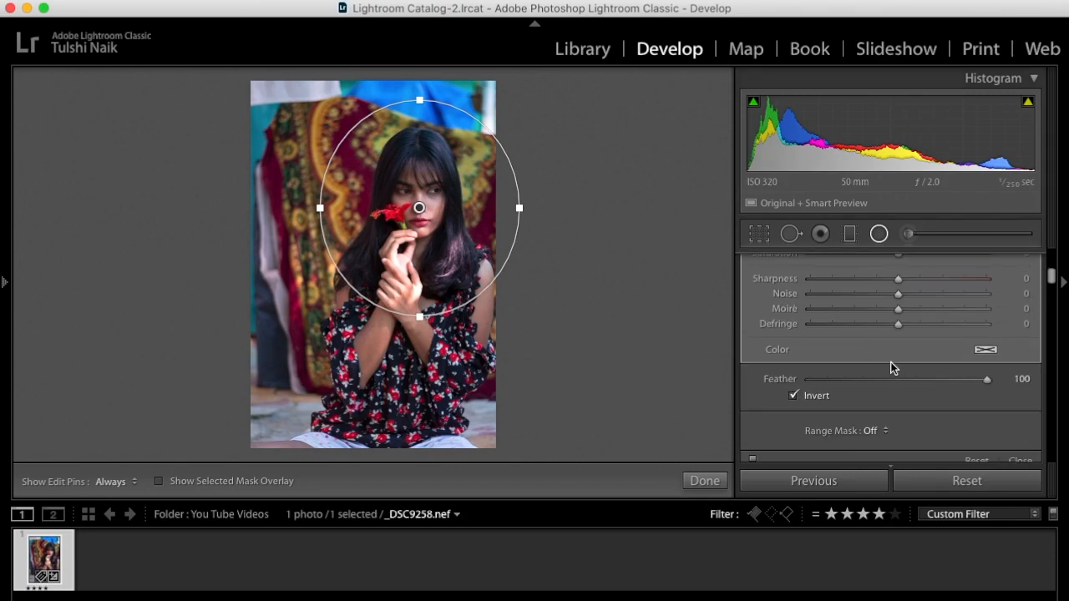
click(873, 431)
click(878, 453)
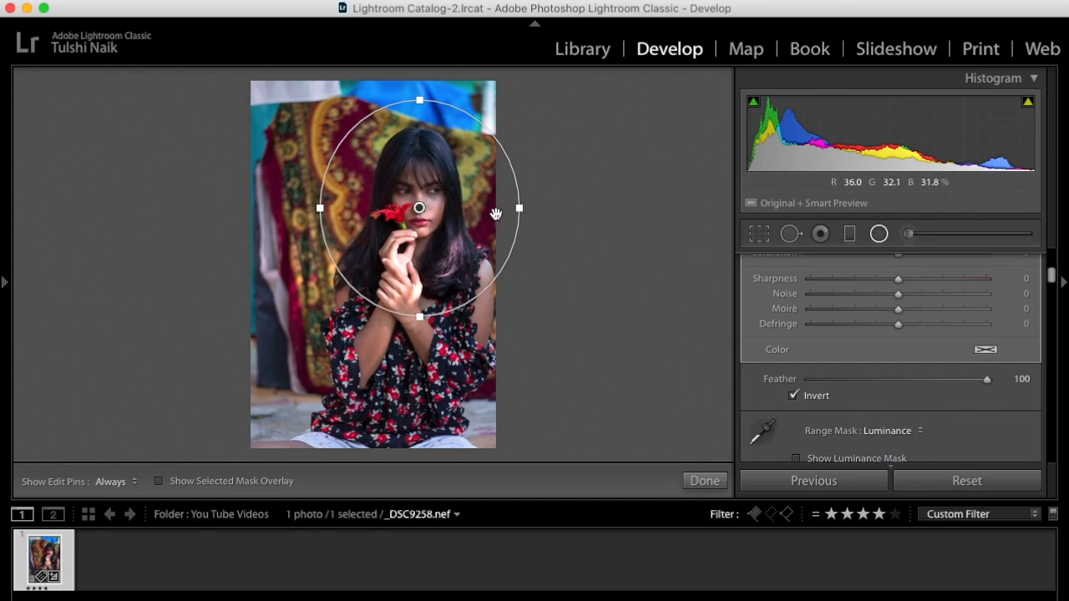
Step: Narrow the face filter's luminance range to 83/100, nudge the filter slightly and finish it
scroll(851, 383, down, 2)
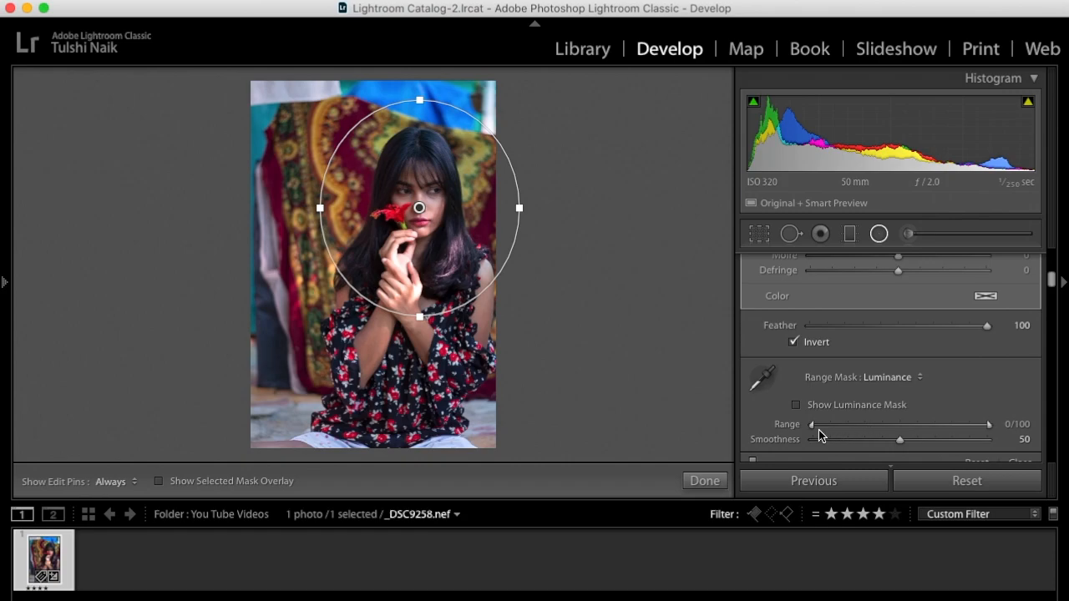
drag(811, 426, 955, 442)
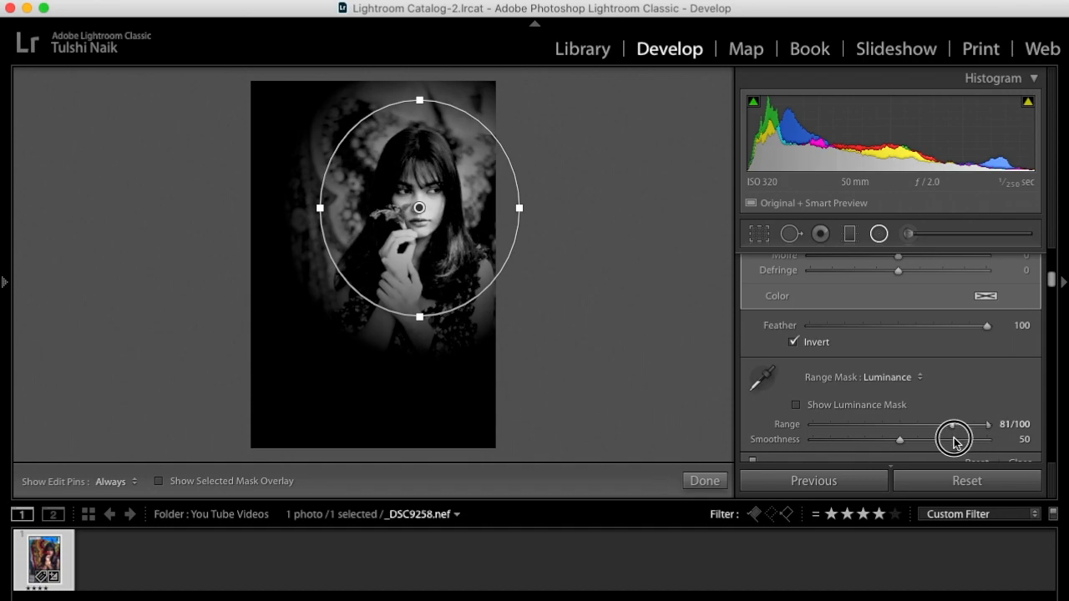
drag(955, 442, 958, 443)
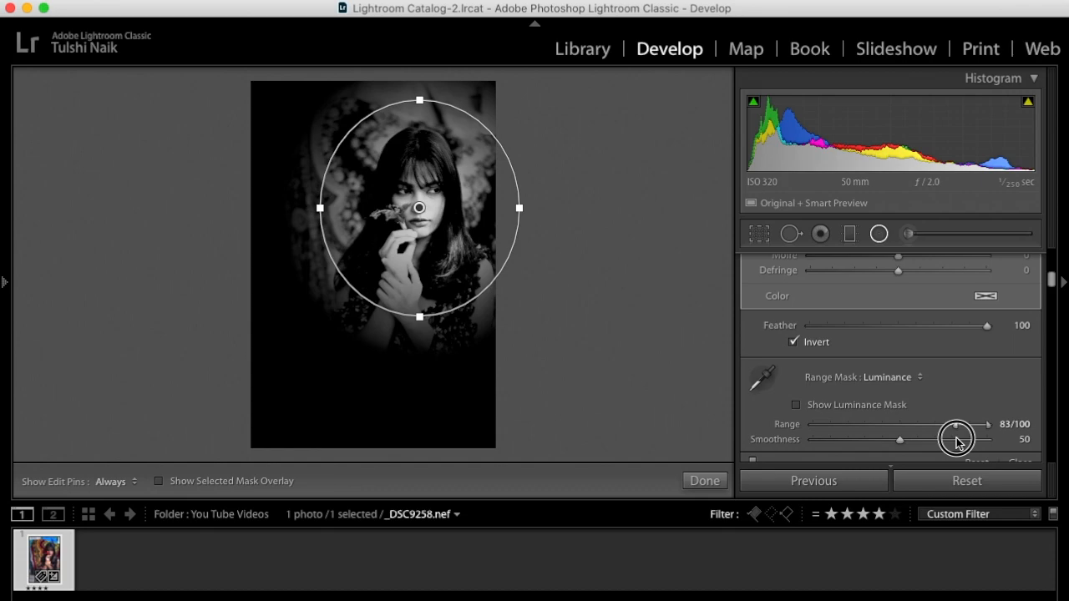
drag(956, 440, 955, 442)
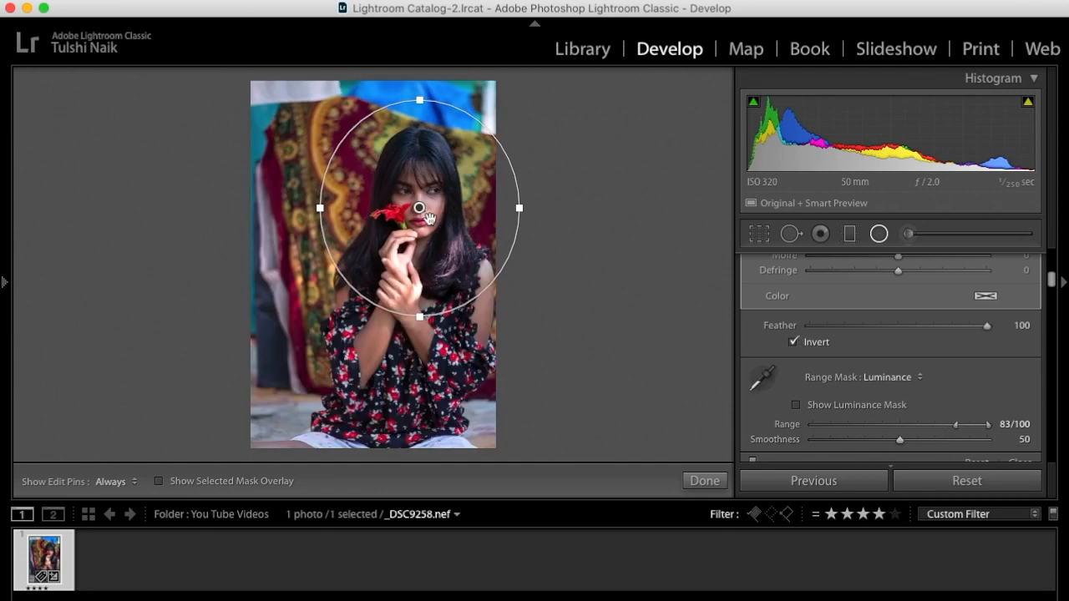
drag(431, 214, 431, 216)
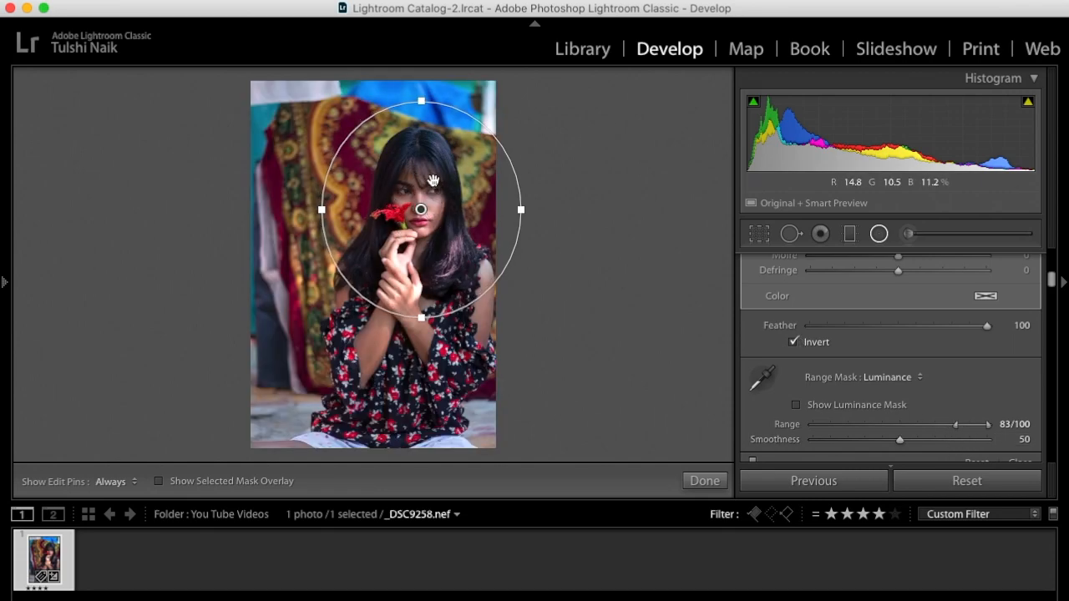
click(704, 478)
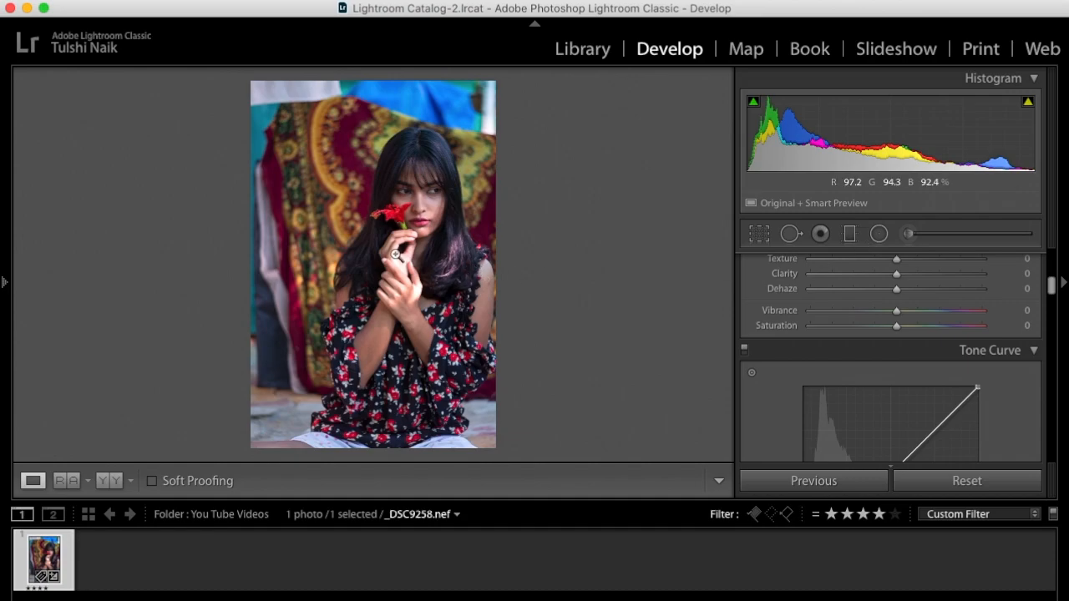
Step: Draw a new radial filter around the woman's clasped hands and reset its effect values to zero
click(878, 234)
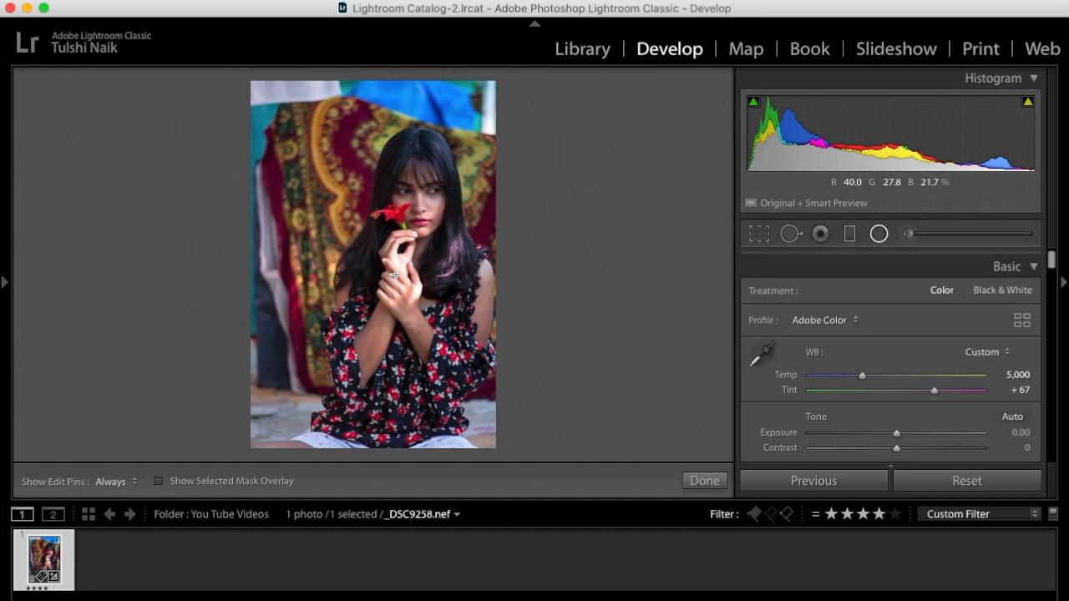
drag(401, 276, 468, 358)
key(z)
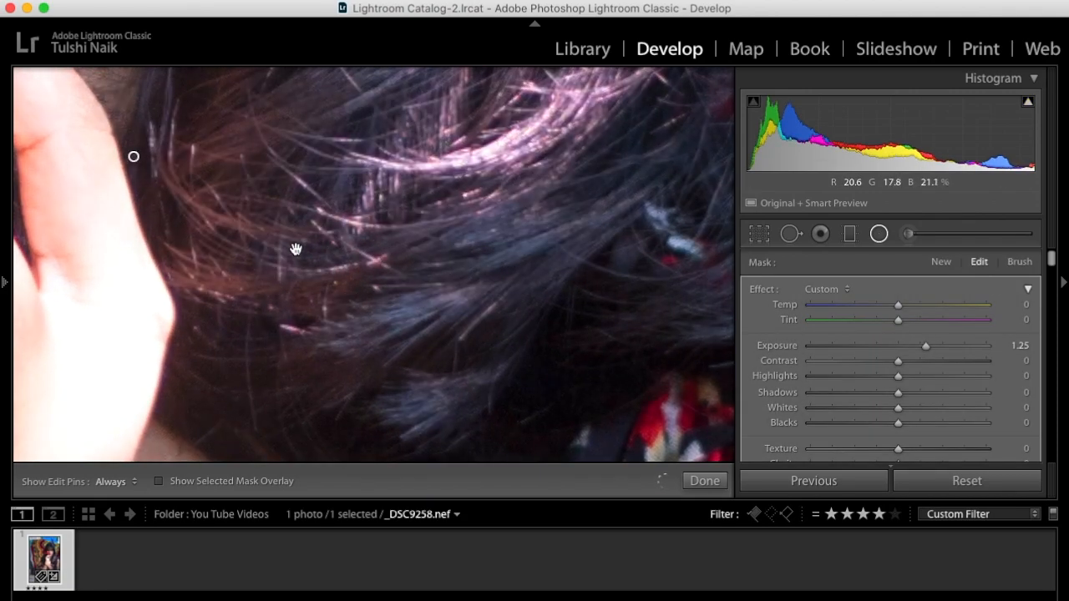
drag(295, 248, 590, 245)
drag(390, 150, 295, 228)
key(z)
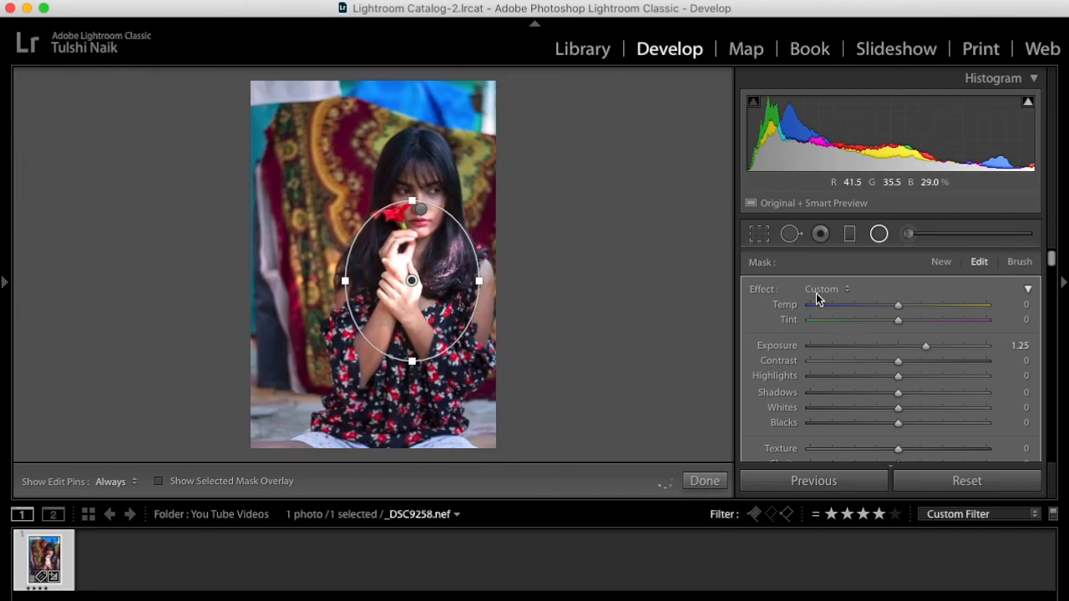
double_click(761, 288)
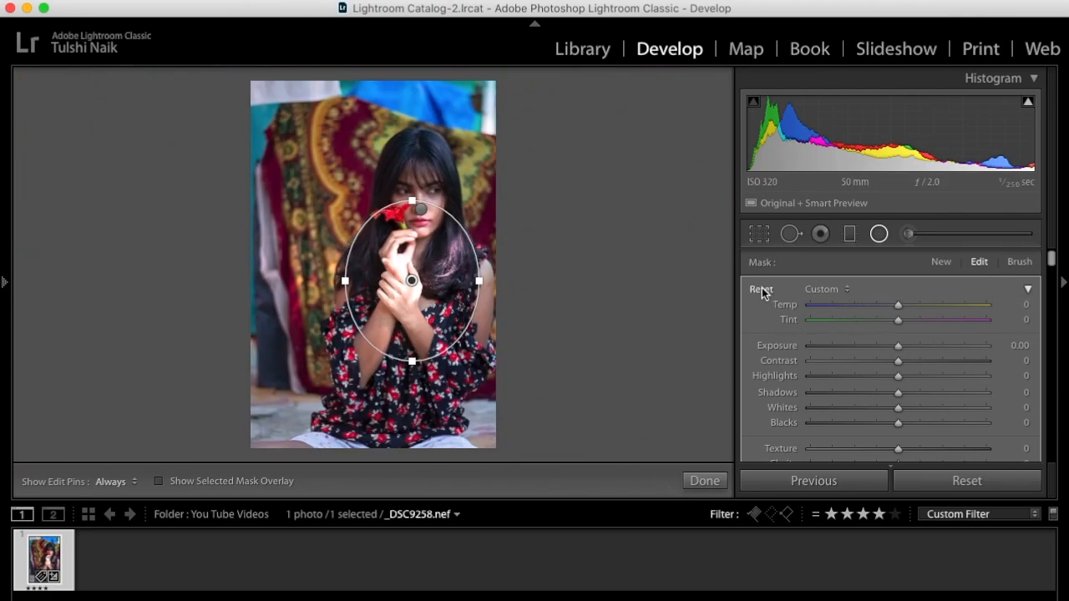
Step: Give the hand filter a Luminance range mask with a range of 86/100
scroll(892, 363, down, 10)
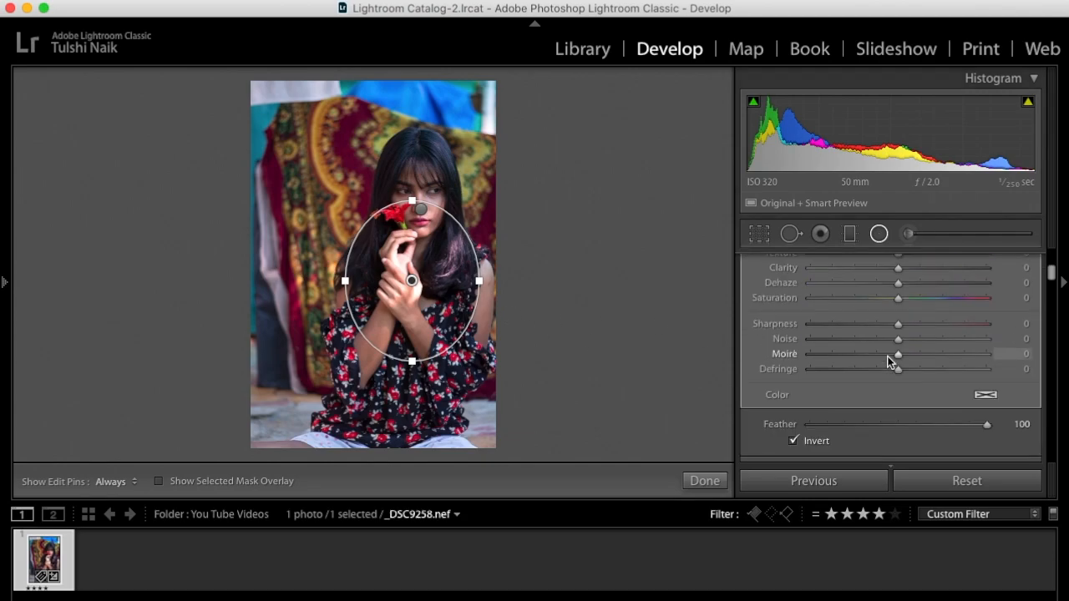
click(873, 338)
click(876, 358)
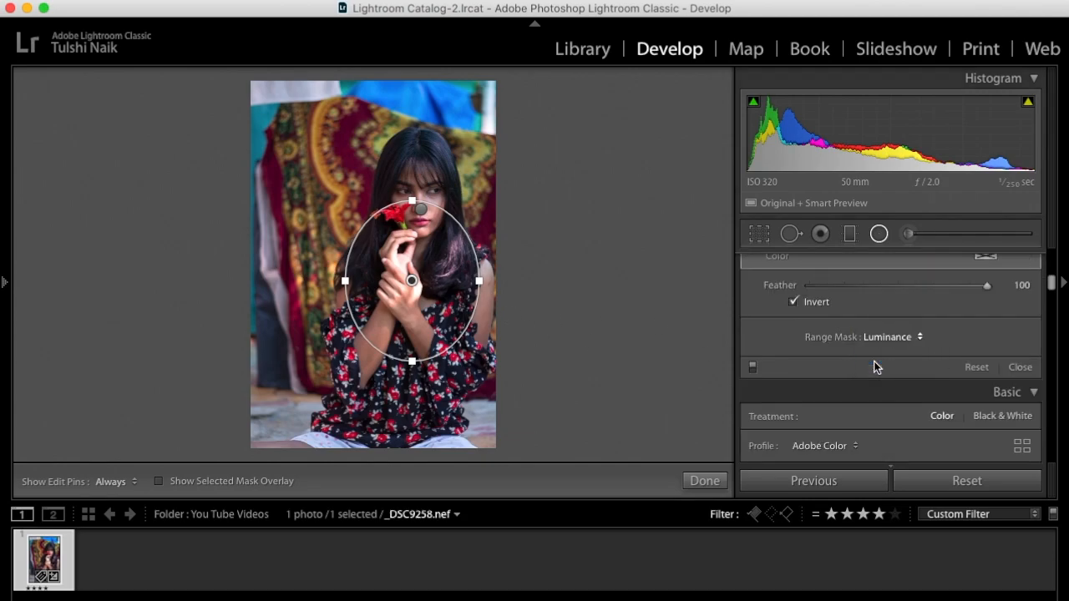
drag(813, 384, 961, 388)
Step: Shrink and shift the radial filter to fit tightly around the hands and raise its luminance range to 89/100
drag(417, 364, 411, 331)
drag(347, 280, 403, 268)
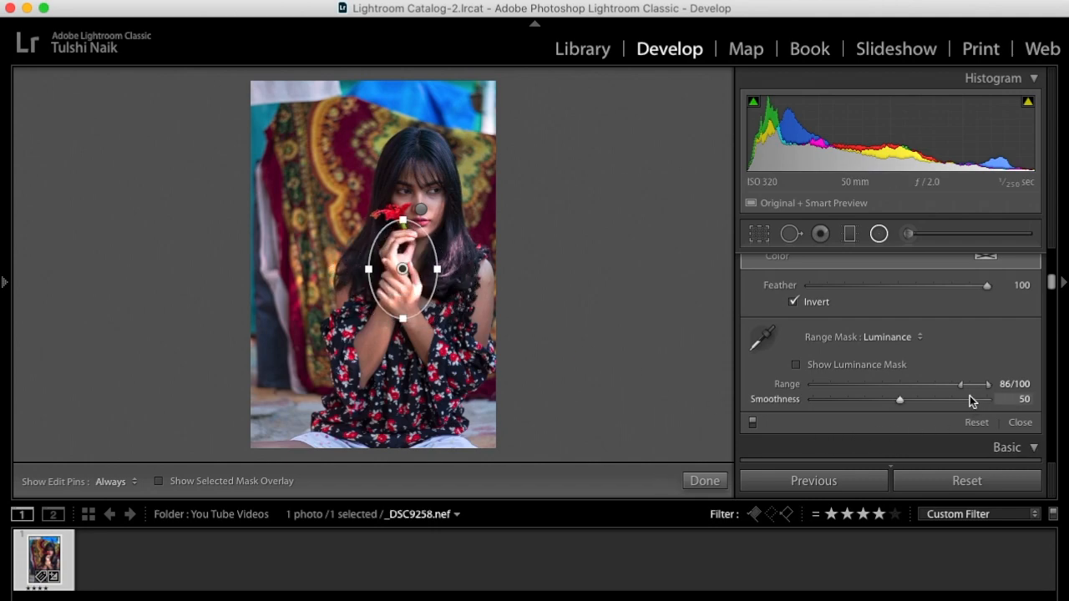
drag(962, 386, 966, 386)
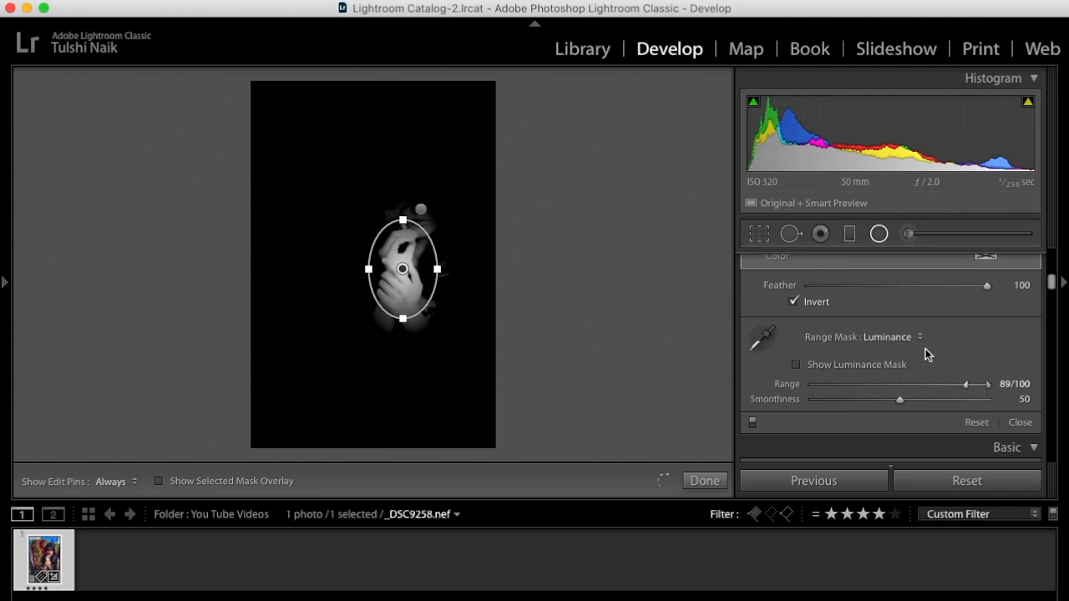
Step: Hide the edit pins and set the hand filter's Highlights to -100, comparing the palm with the reset value
scroll(902, 311, up, 6)
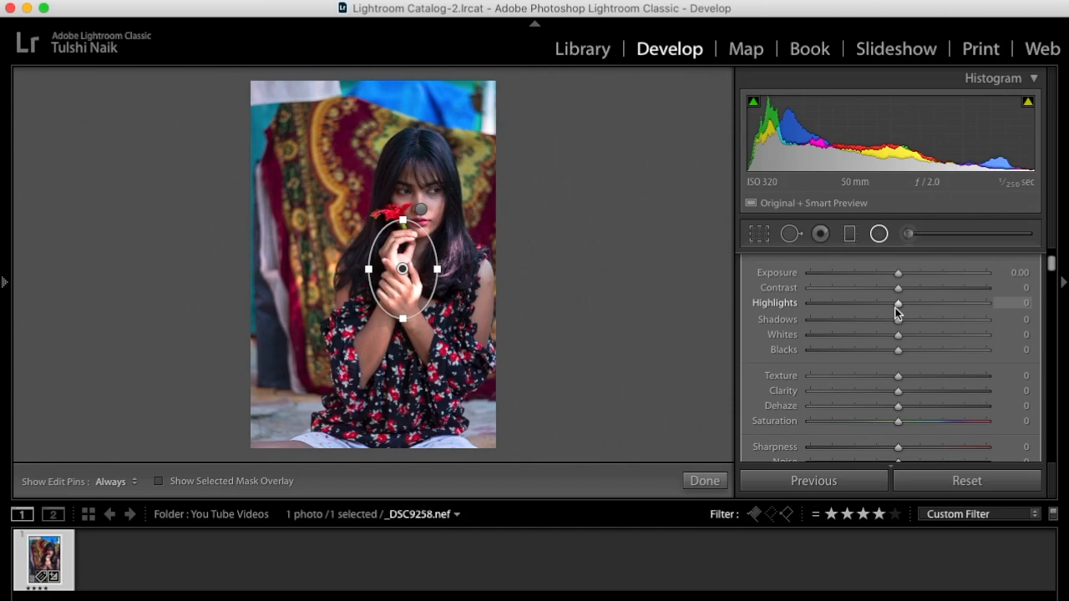
key(h)
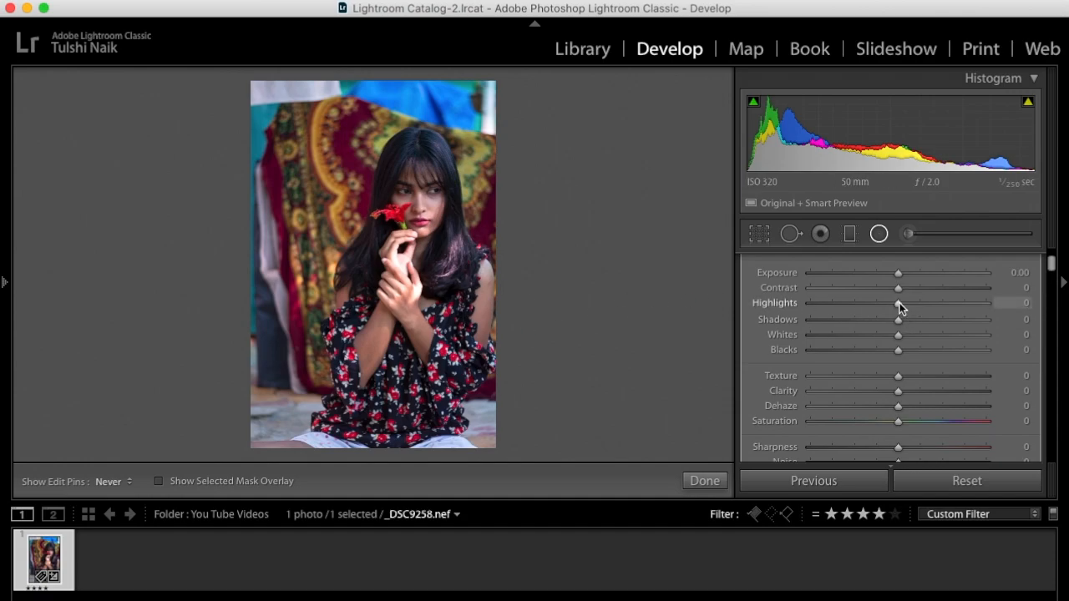
drag(899, 307, 790, 307)
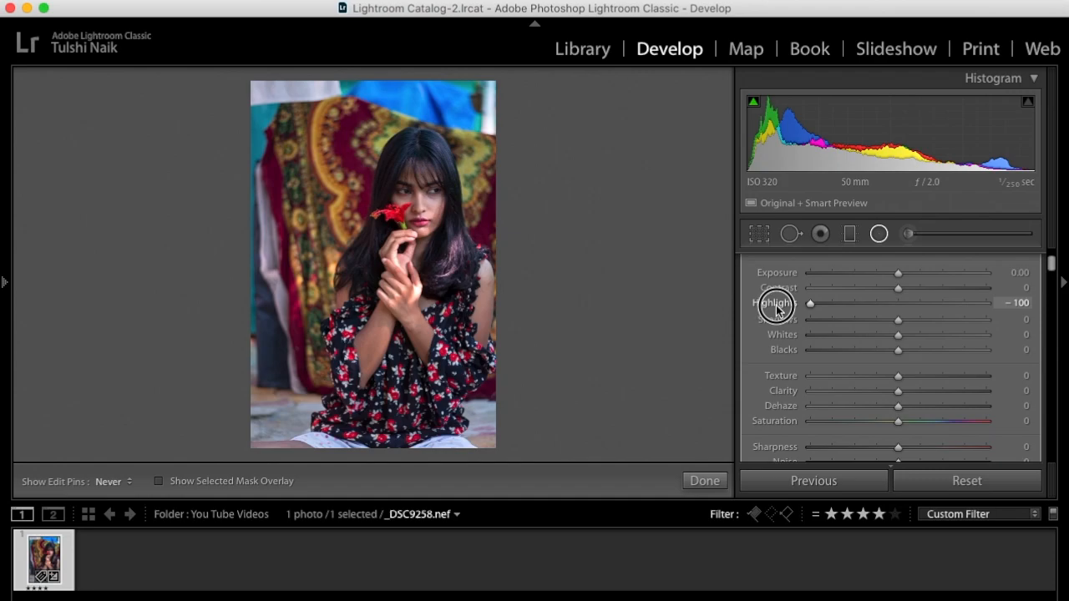
click(406, 268)
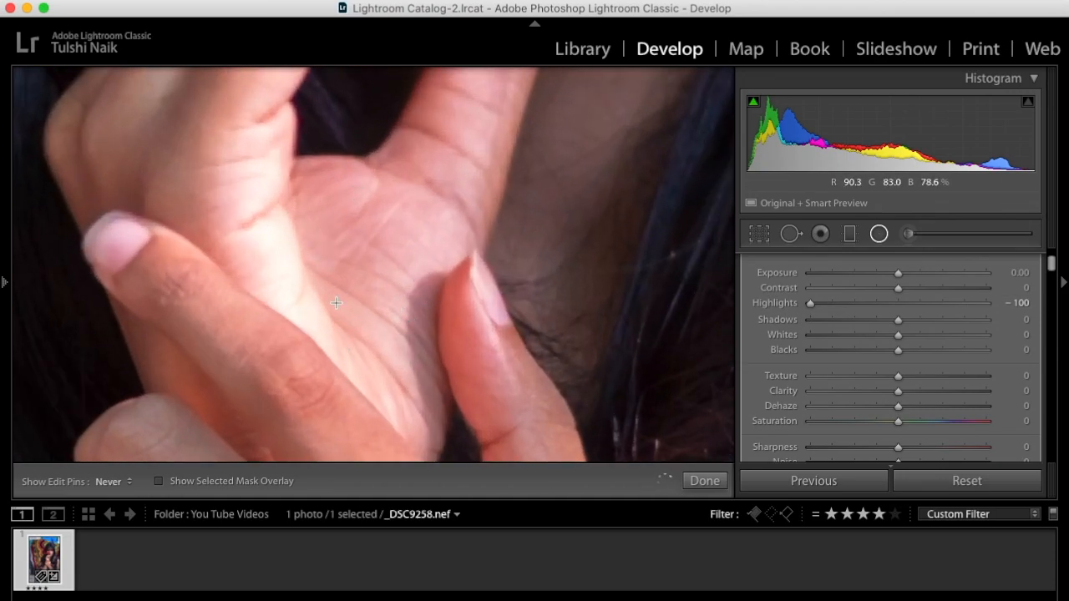
double_click(770, 303)
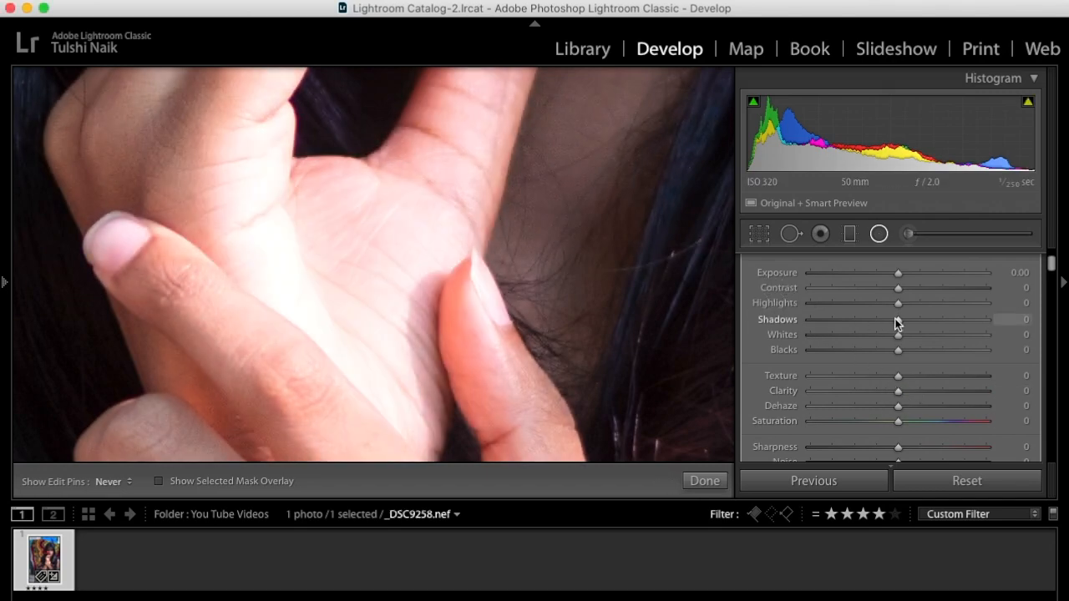
drag(898, 303, 683, 310)
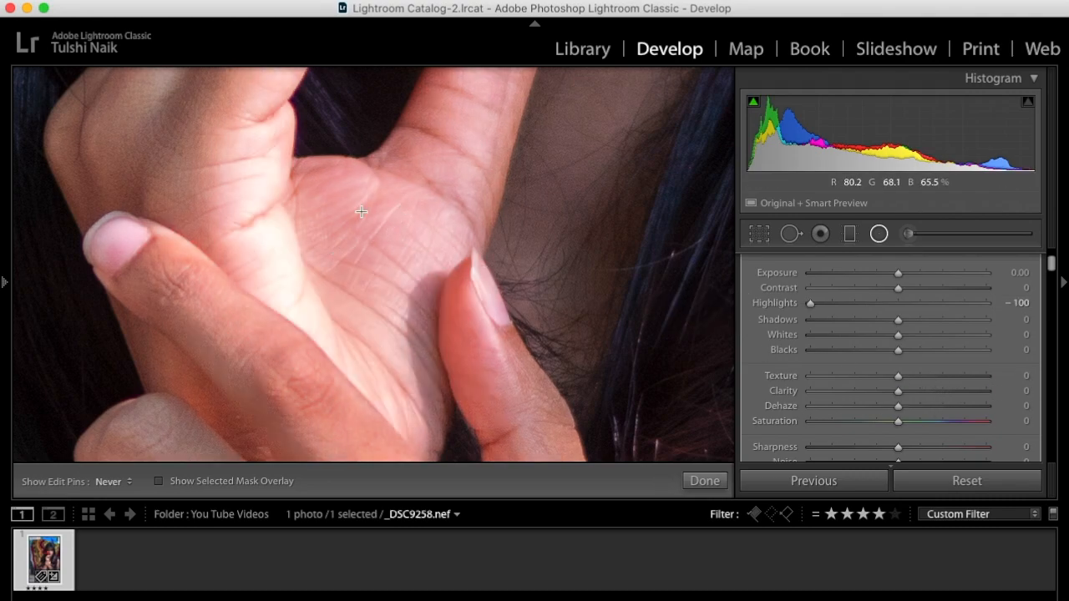
Step: Lower the hand filter's Exposure to -0.52, finish the filter and return to the full photo
drag(403, 208, 394, 255)
drag(900, 278, 887, 276)
click(704, 481)
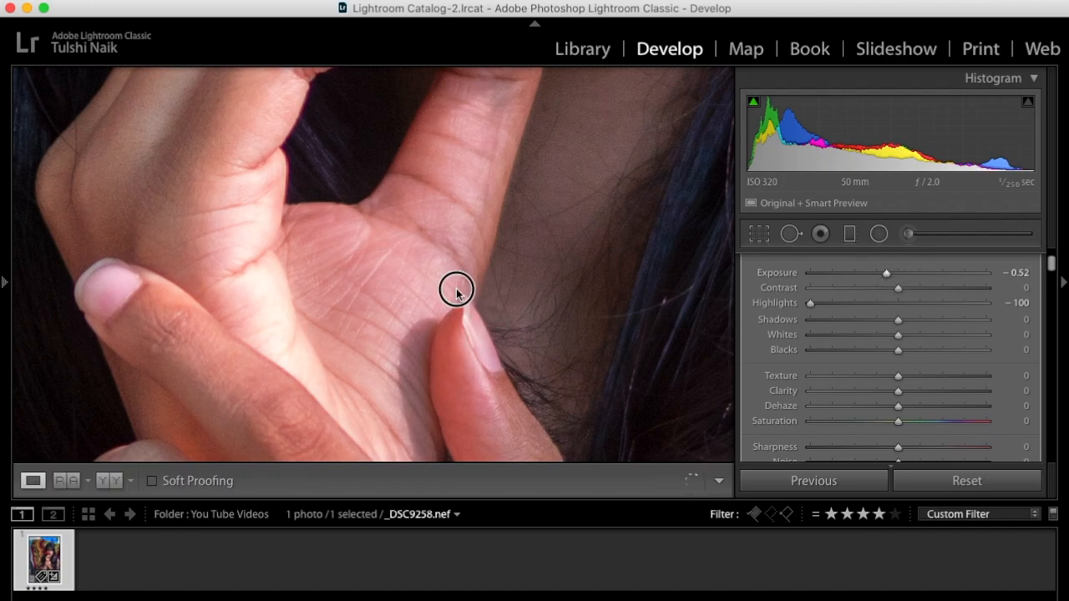
click(491, 327)
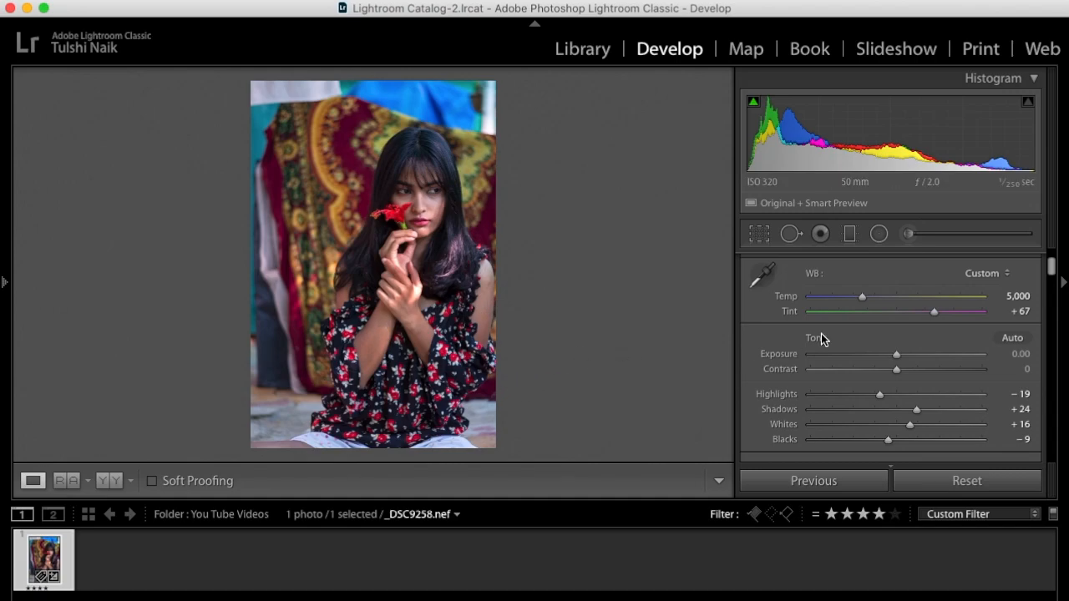
Step: Draw a narrow vertical radial filter over the bare upper arm at the photo's edge and reset its effect values
key(shift+m)
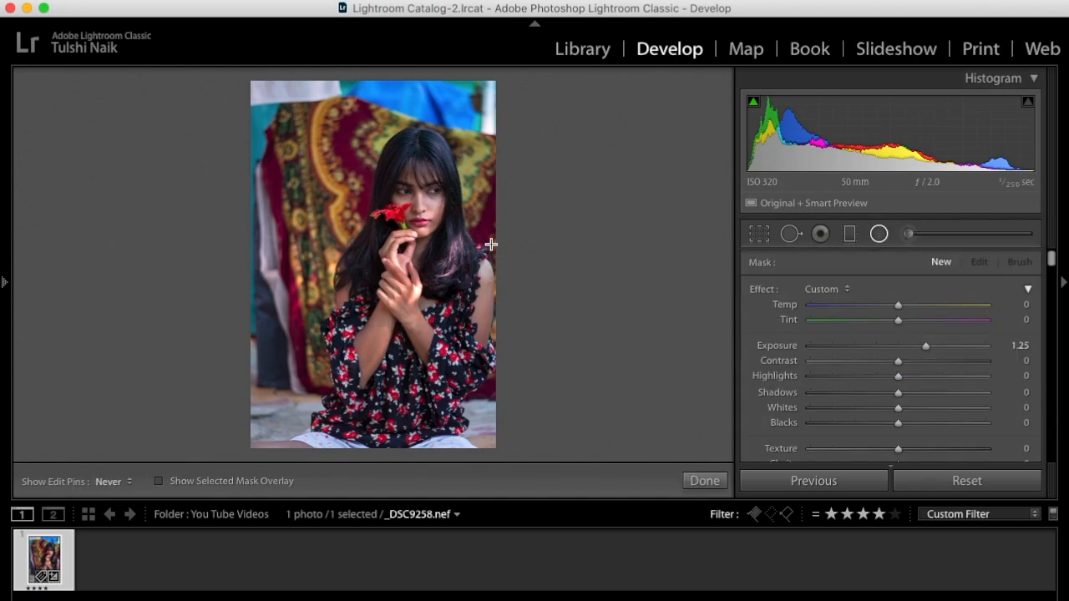
drag(484, 304, 504, 386)
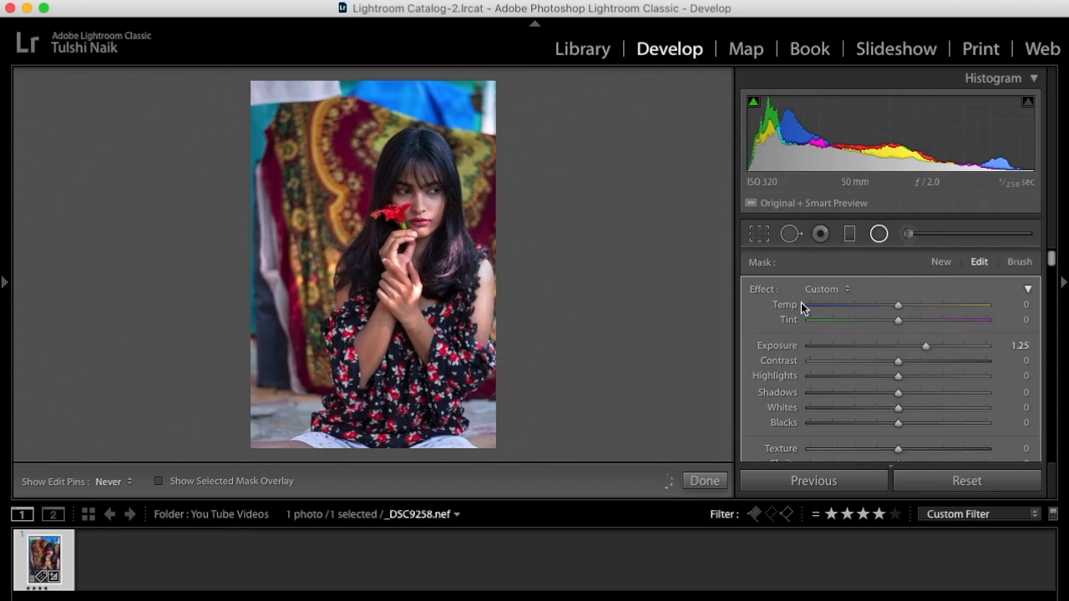
alt+click(779, 347)
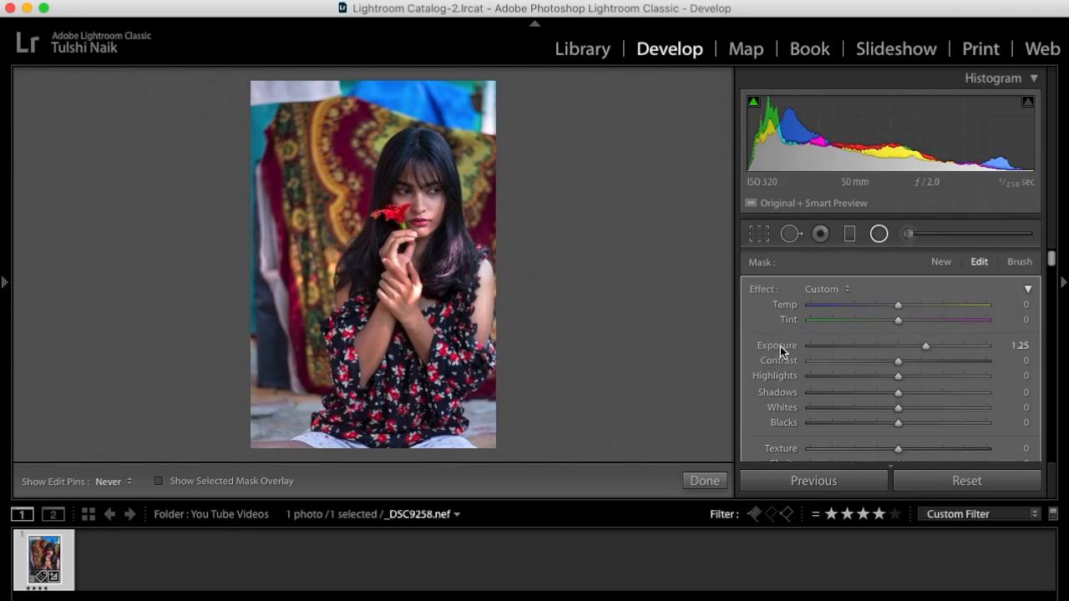
alt+click(767, 293)
Step: Show the edit pins again and soften the upper arm by setting the filter's Texture to -18
scroll(821, 351, down, 3)
key(h)
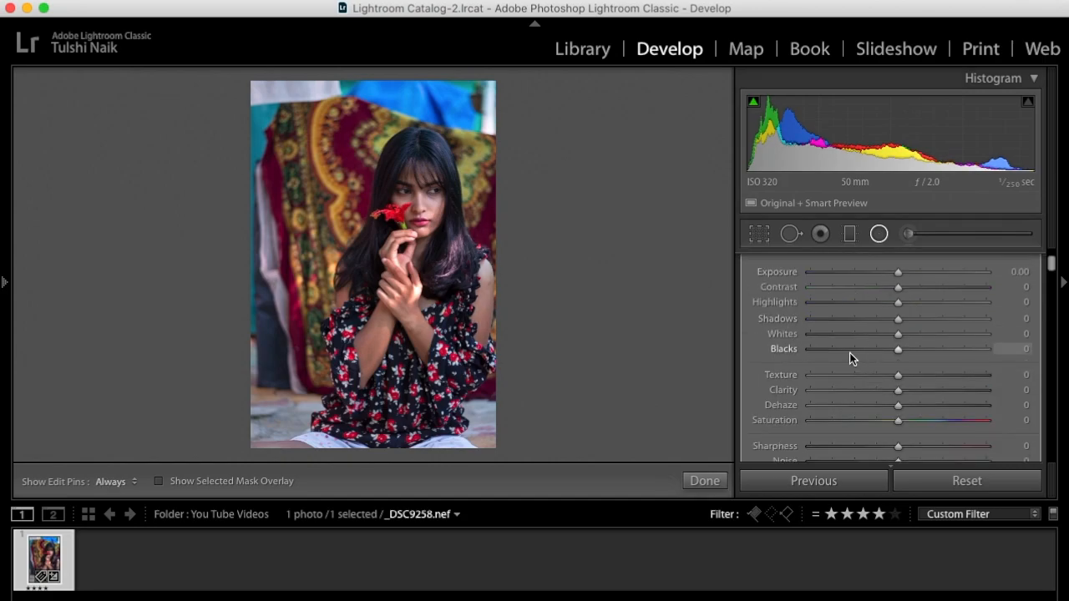
drag(897, 377, 881, 377)
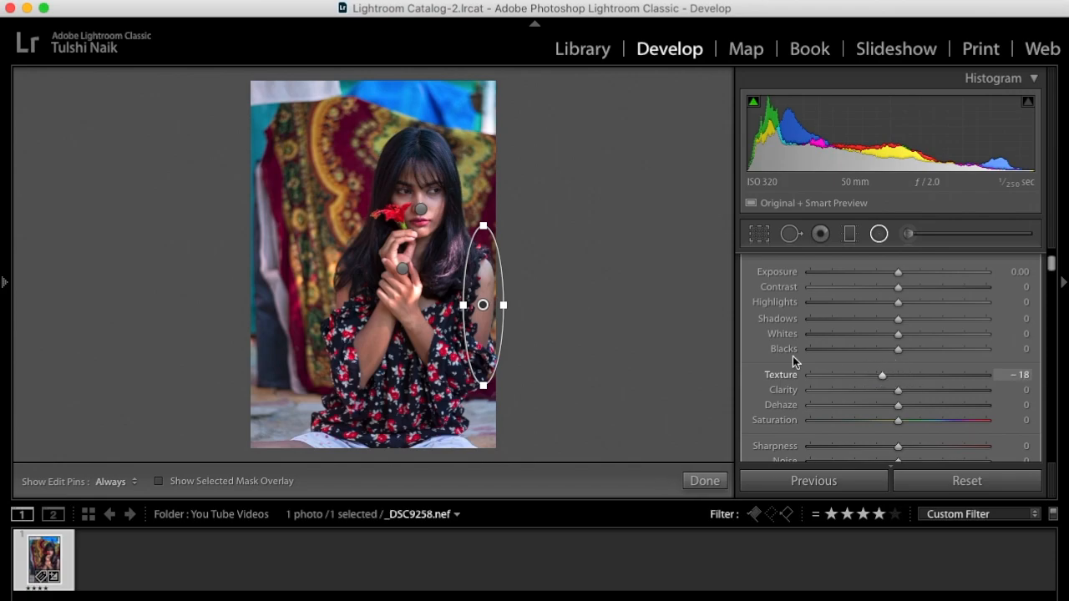
Step: Duplicate the upper-arm filter, move the copy onto the forearm just below the clasped hands and adjust its outline
right_click(483, 308)
click(501, 310)
drag(484, 305, 410, 318)
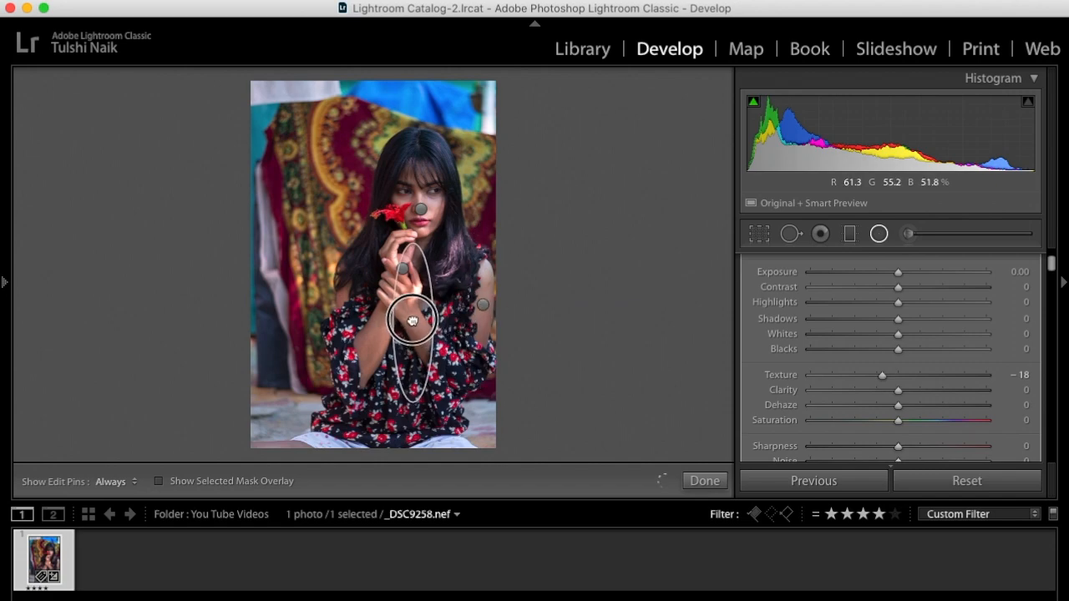
drag(412, 411, 417, 367)
Step: Duplicate the forearm filter, place the copy on the other forearm, rotate it to follow the arm and finish
right_click(410, 321)
click(436, 335)
drag(410, 320, 371, 337)
drag(418, 417, 341, 415)
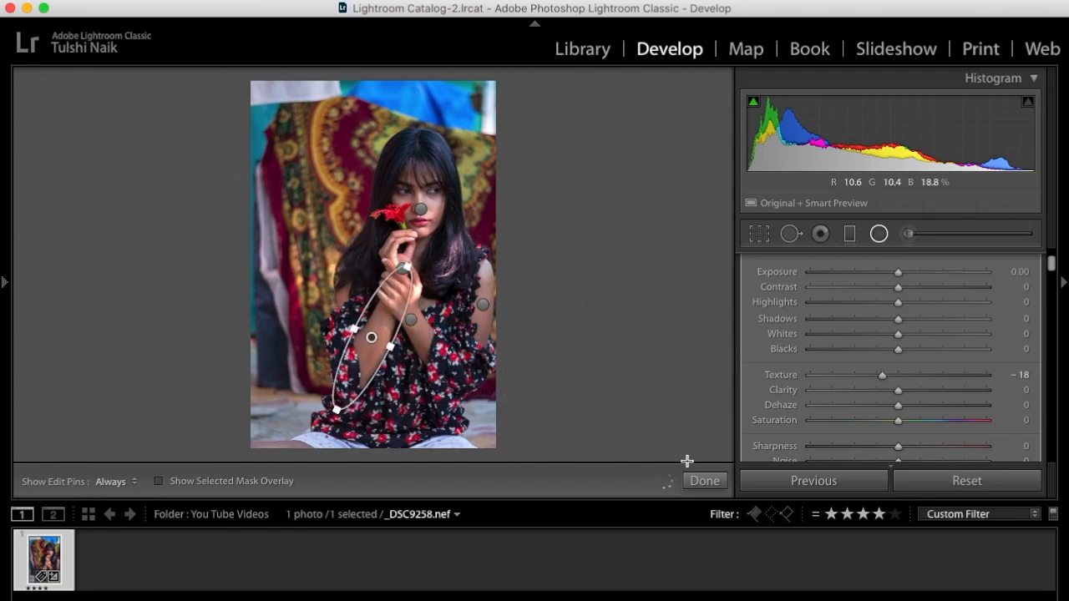
click(704, 480)
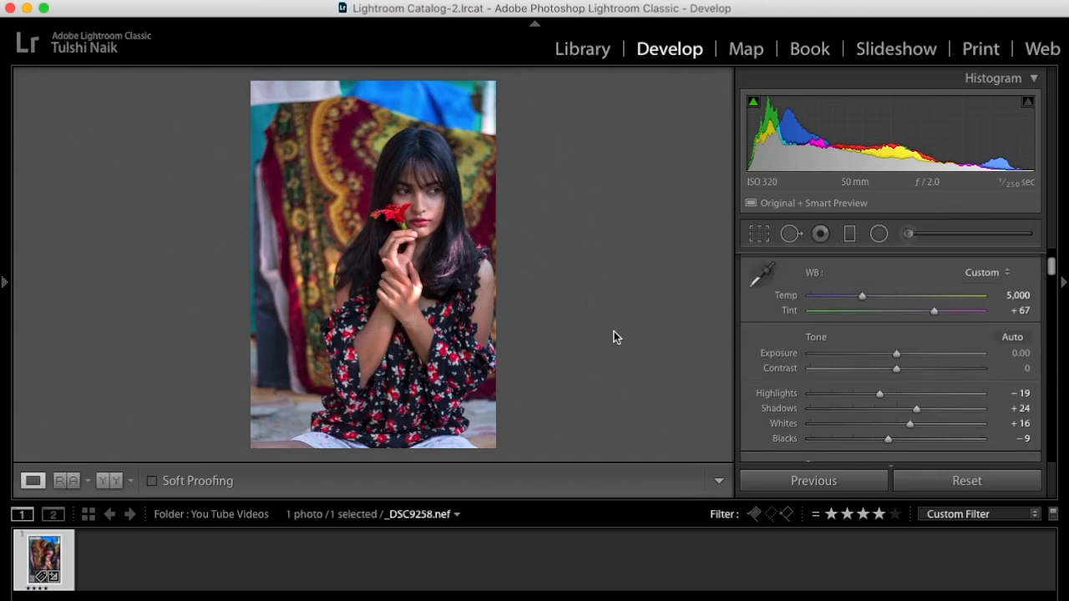
Step: Draw a large radial filter centred on the woman's face and reset its effect values
key(shift+m)
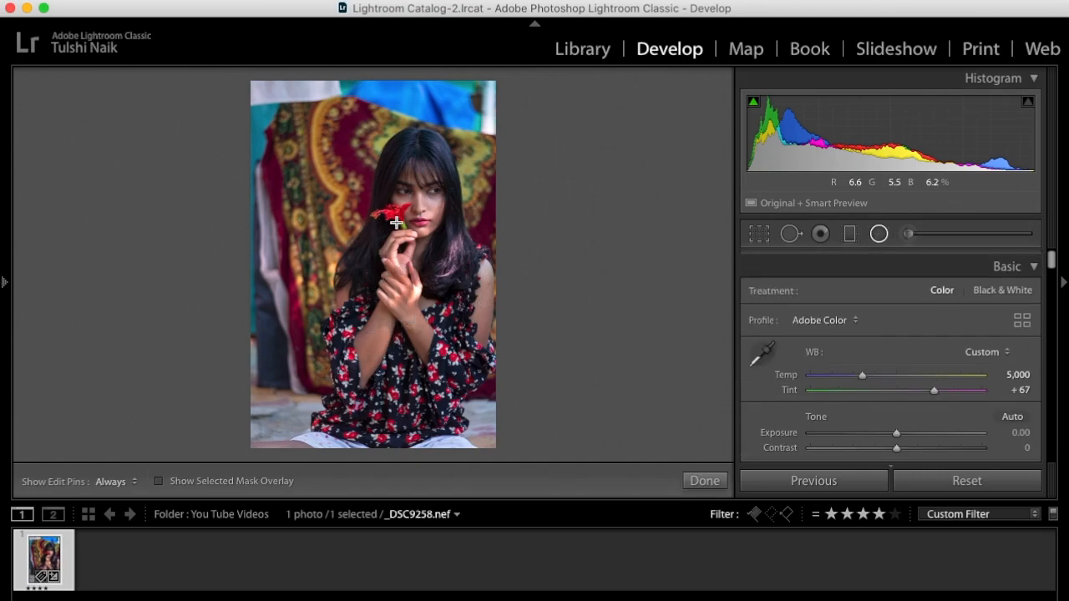
mouse_move(427, 224)
mouse_down()
mouse_move(520, 346)
mouse_move(560, 377)
mouse_move(422, 226)
mouse_move(418, 207)
mouse_move(423, 216)
mouse_up()
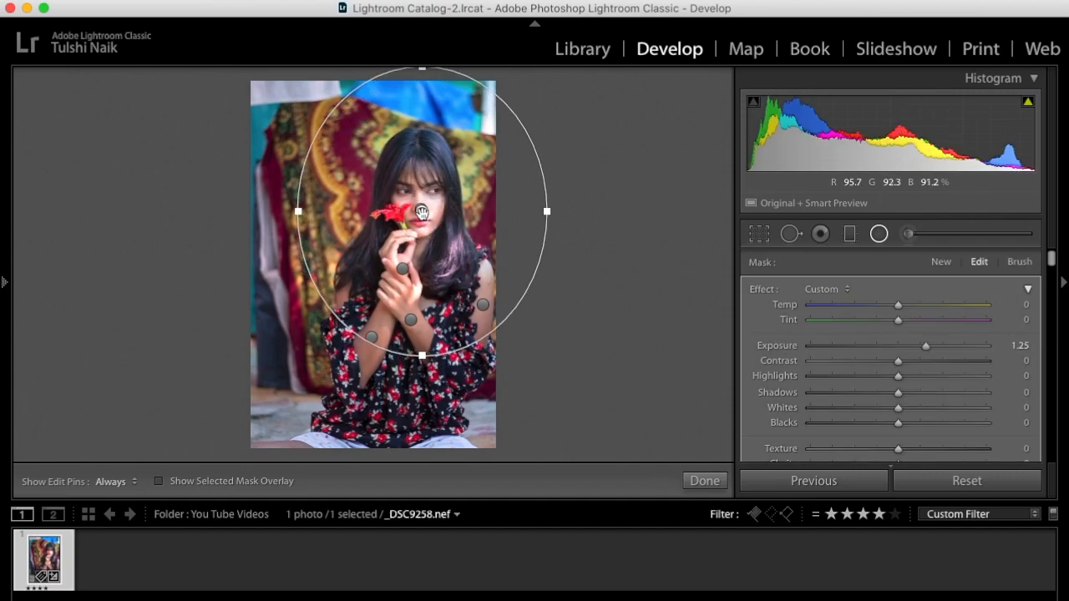
alt+click(767, 292)
Step: Soften the area around the face by setting the radial filter's Clarity to -15 and finish the filter
scroll(889, 378, down, 1)
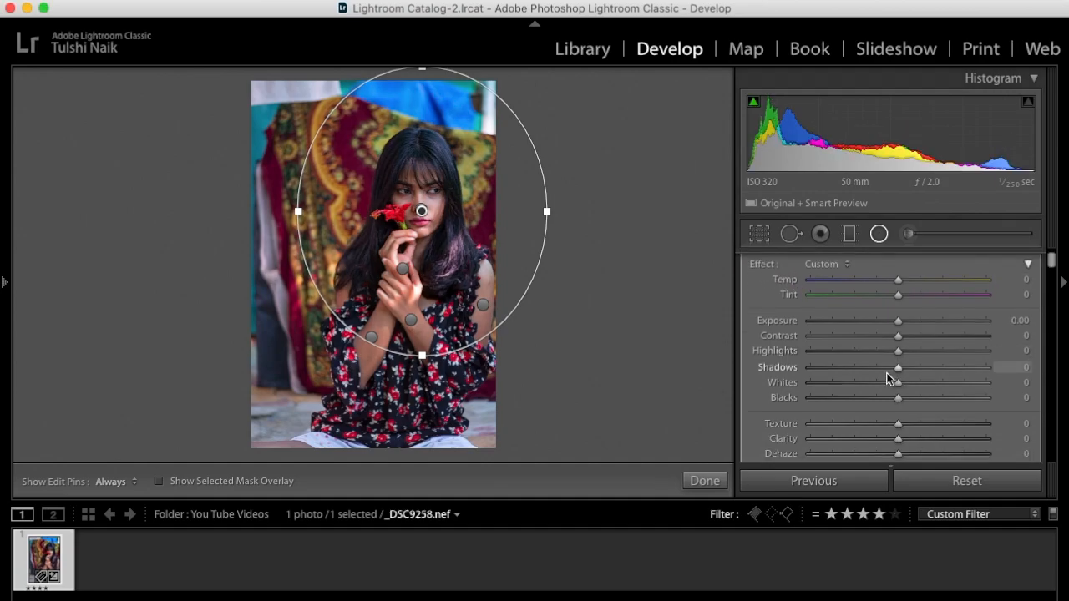
scroll(887, 369, down, 1)
scroll(898, 424, down, 3)
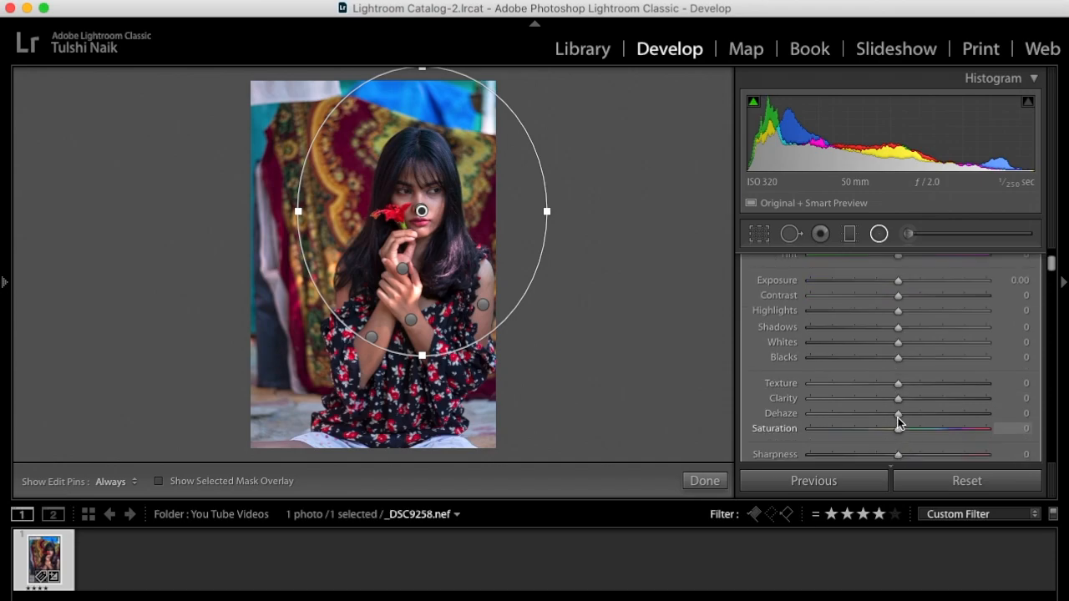
drag(898, 398, 886, 402)
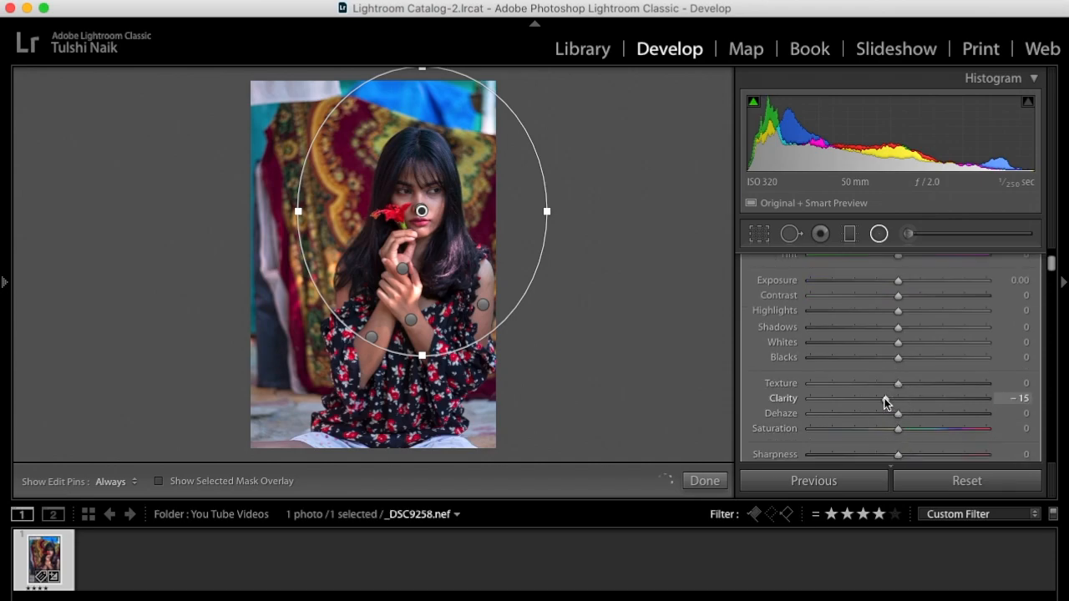
click(707, 480)
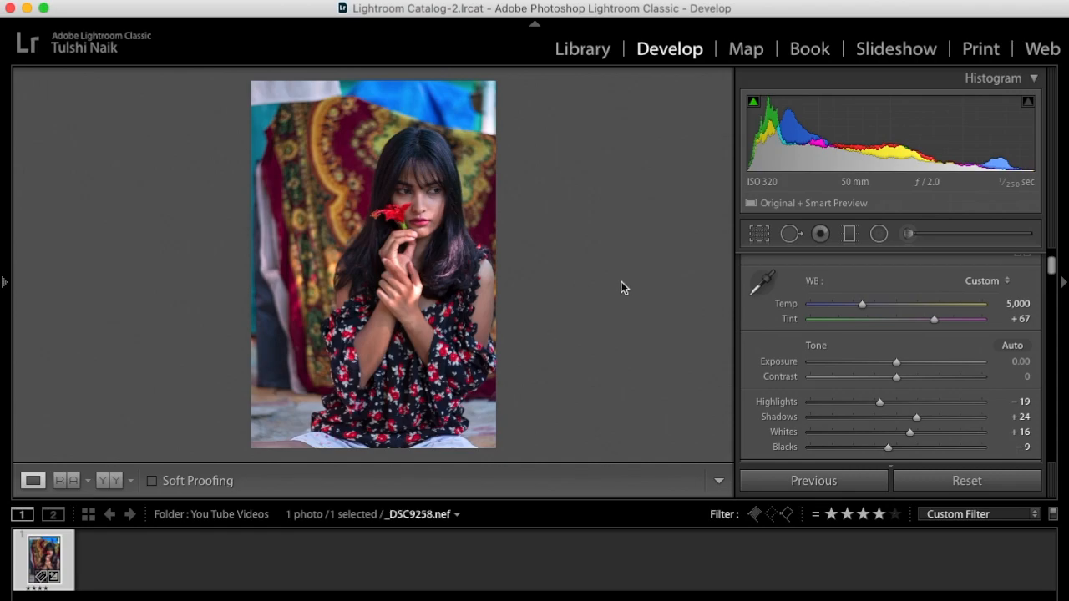
Step: Paint the shadow under the eye farther from the flower with a small adjustment brush at Exposure 0.30
click(425, 210)
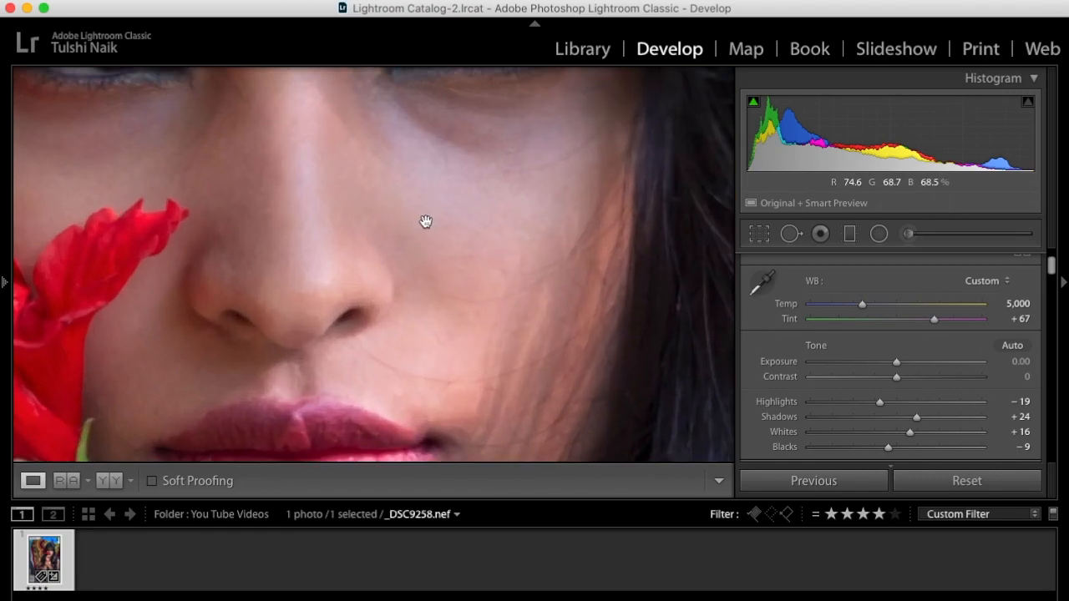
click(378, 241)
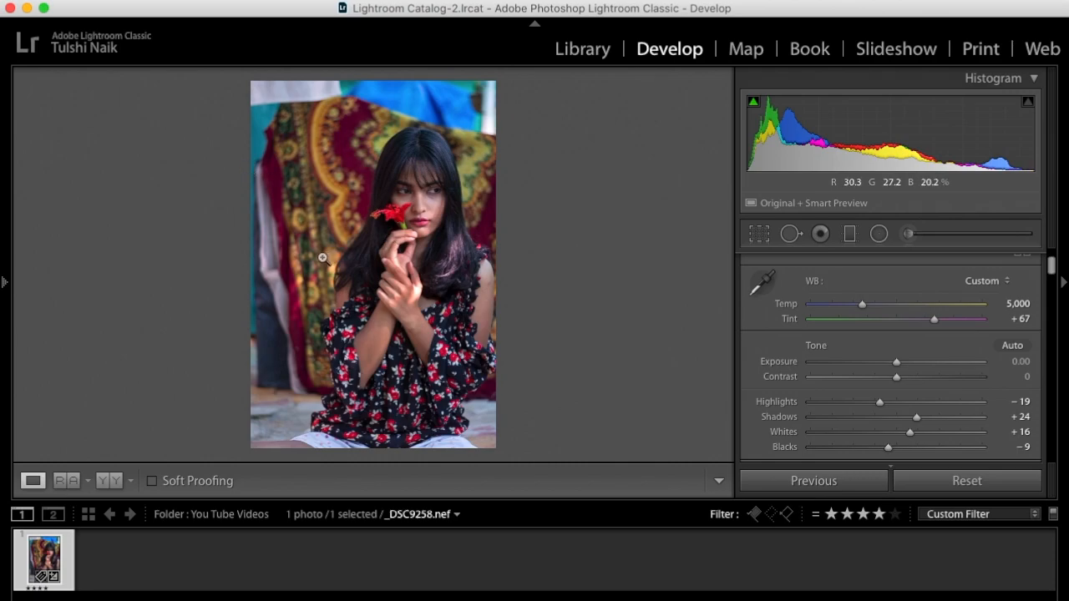
mouse_move(6, 289)
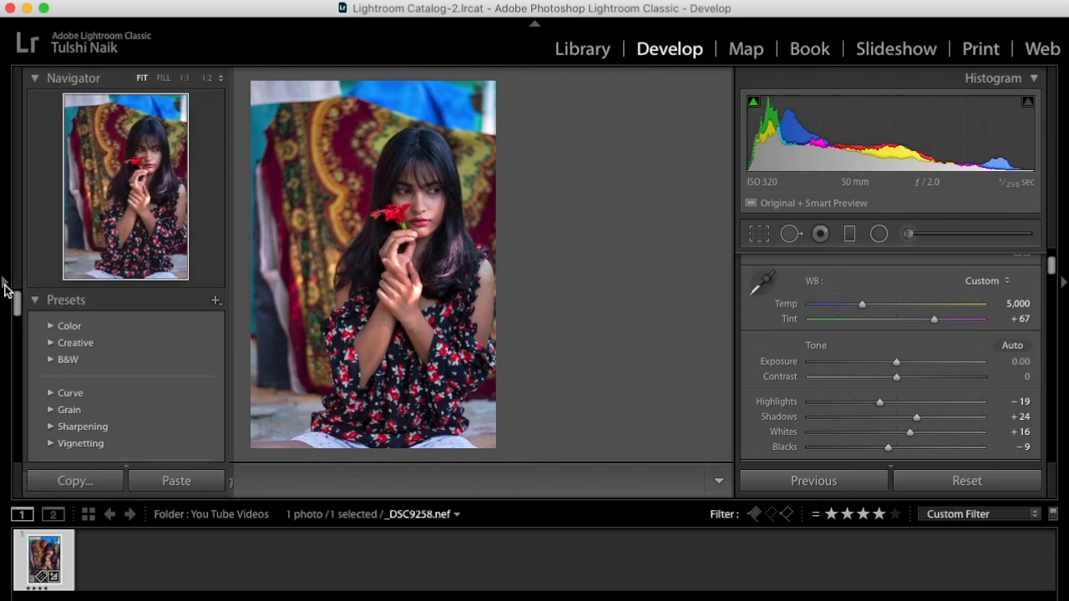
click(208, 79)
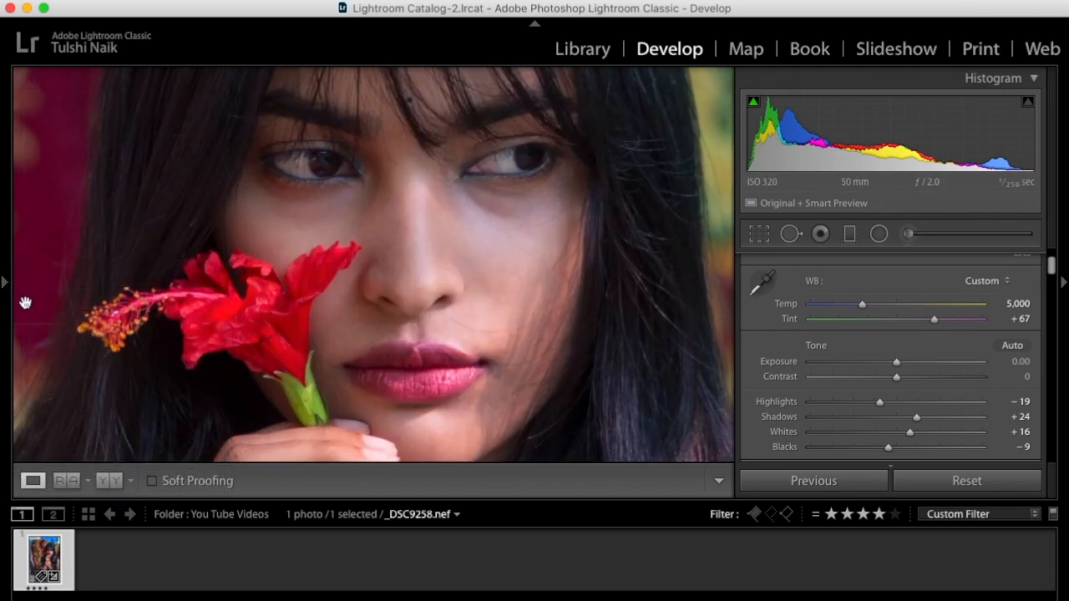
drag(477, 210, 485, 258)
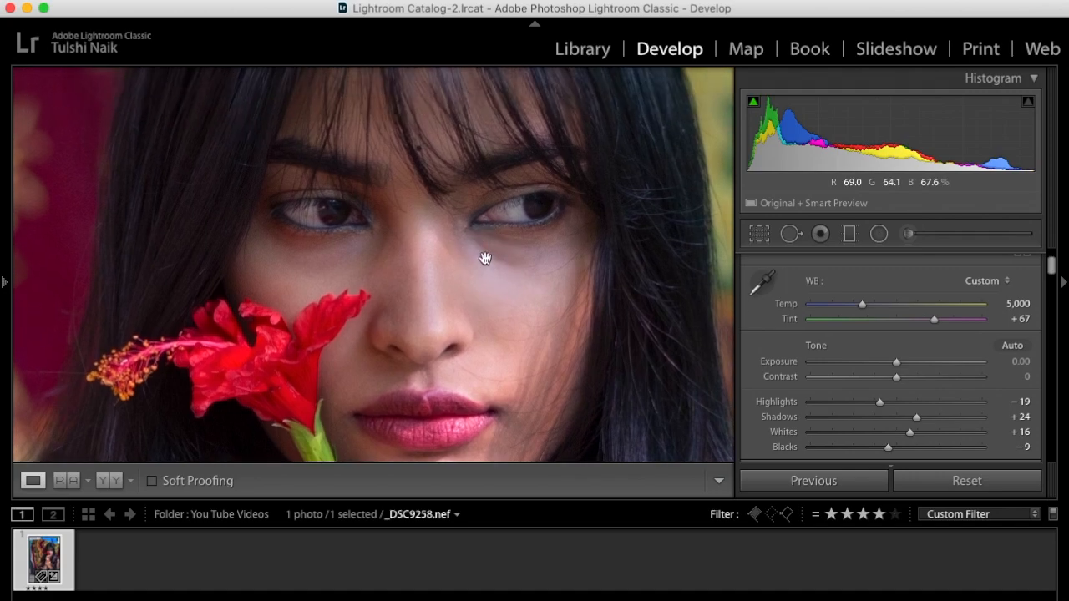
click(909, 234)
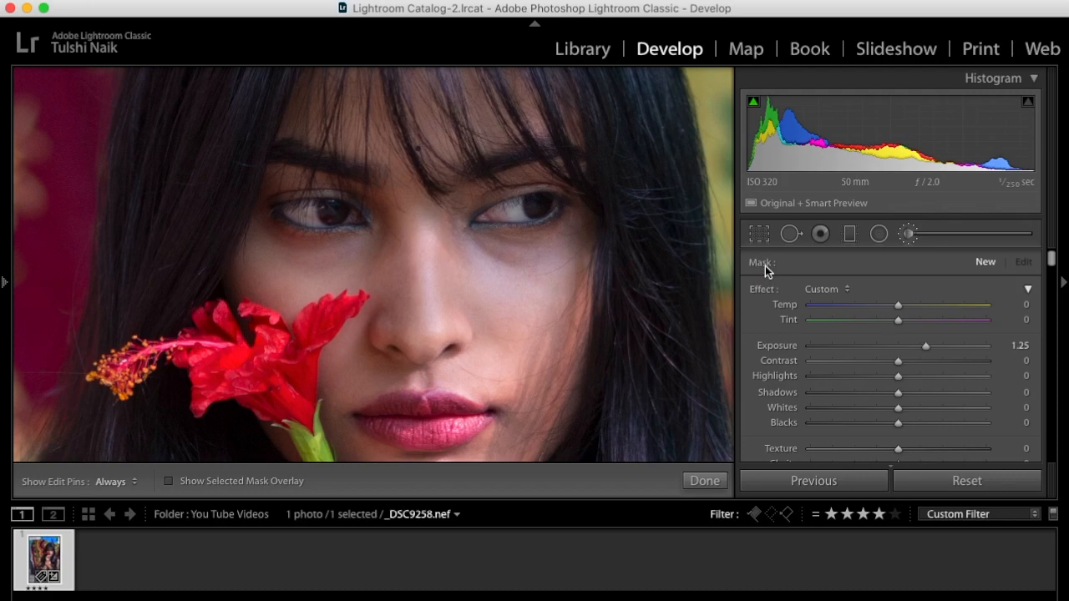
drag(925, 351, 903, 349)
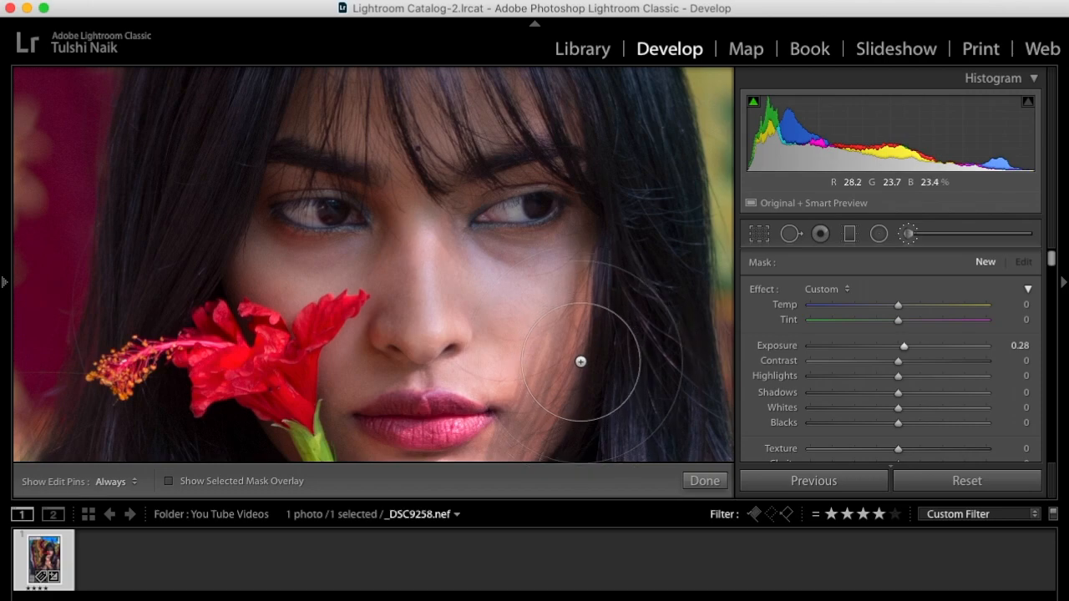
scroll(537, 309, down, 4)
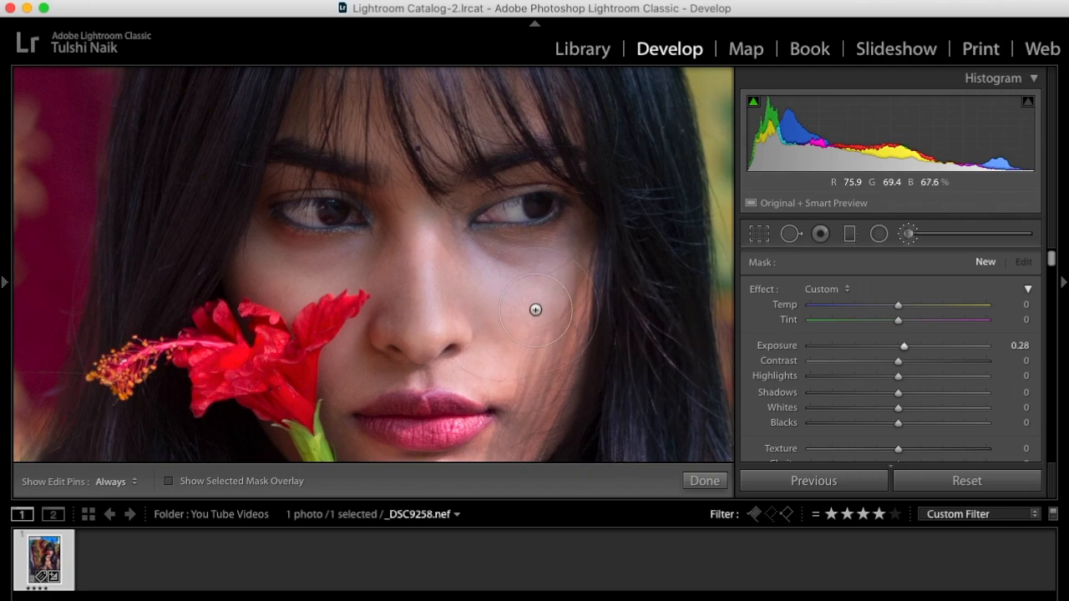
drag(904, 349, 906, 349)
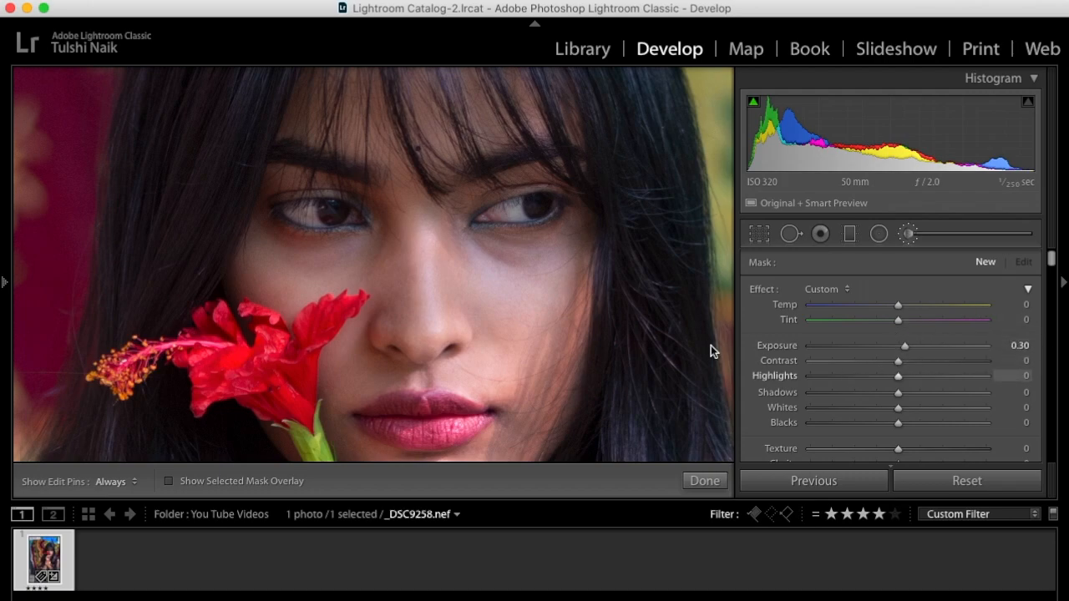
click(475, 241)
drag(475, 241, 551, 241)
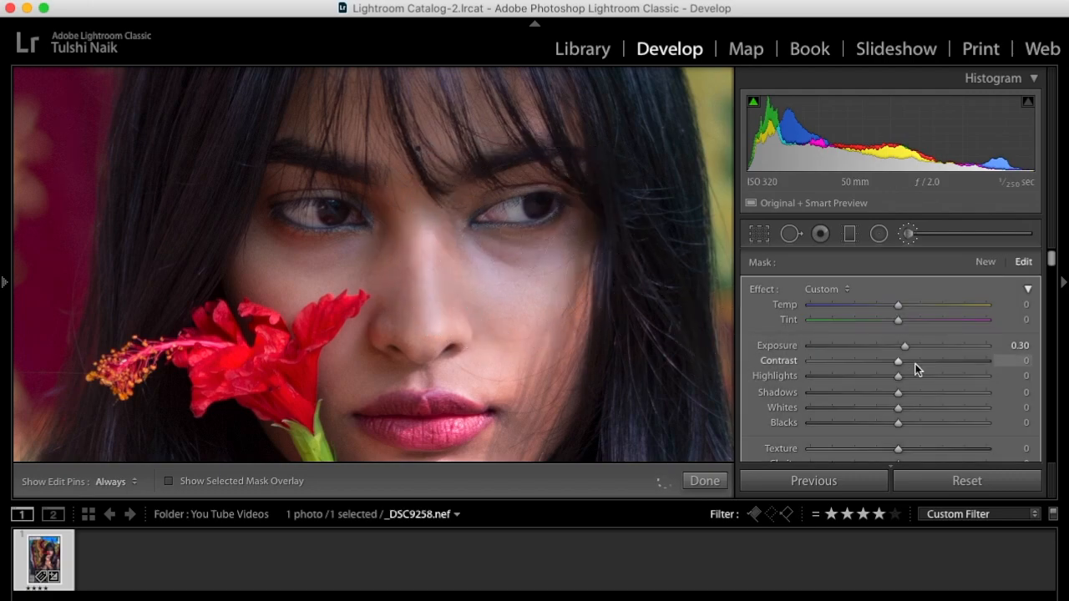
Step: Raise the under-eye brush's Exposure to 1.06, extend it under the other eye and onto the cheek, and finish
drag(906, 347, 932, 352)
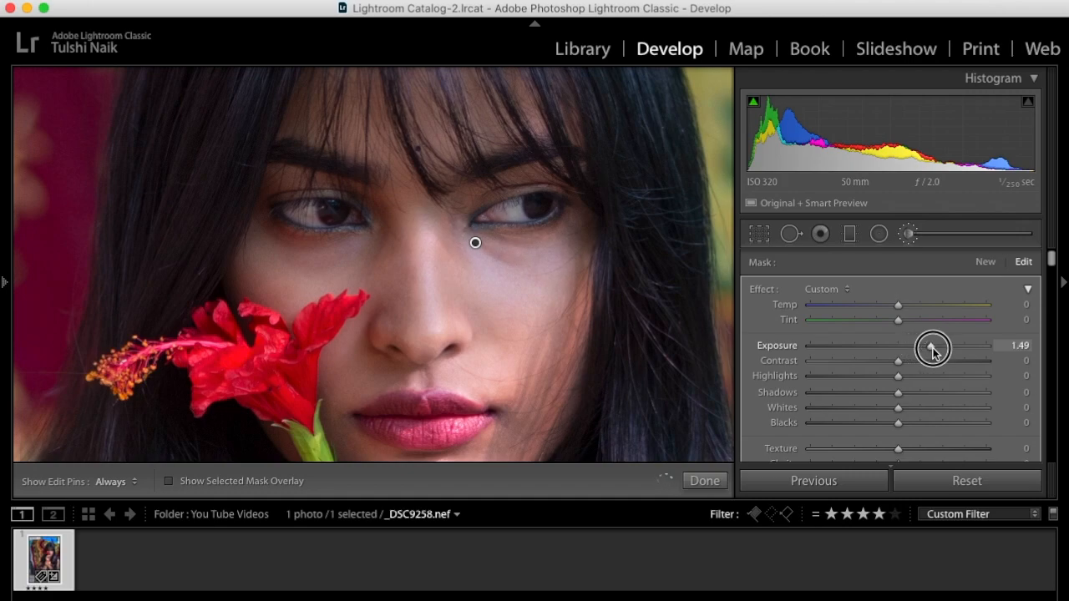
mouse_move(933, 351)
mouse_down()
mouse_move(941, 354)
mouse_move(924, 354)
mouse_up()
drag(362, 243, 300, 267)
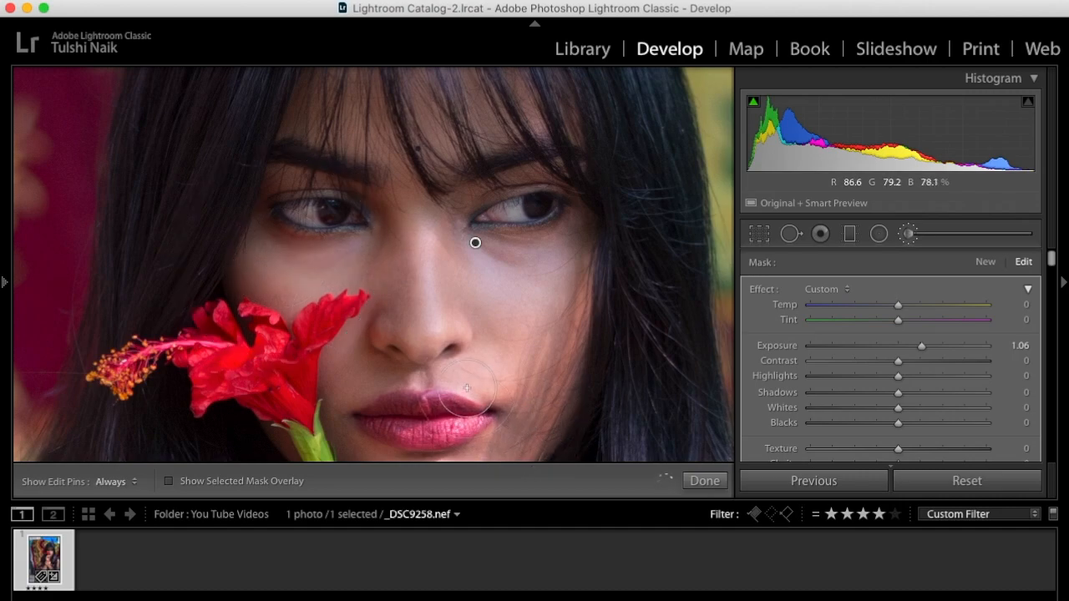
drag(522, 368, 514, 307)
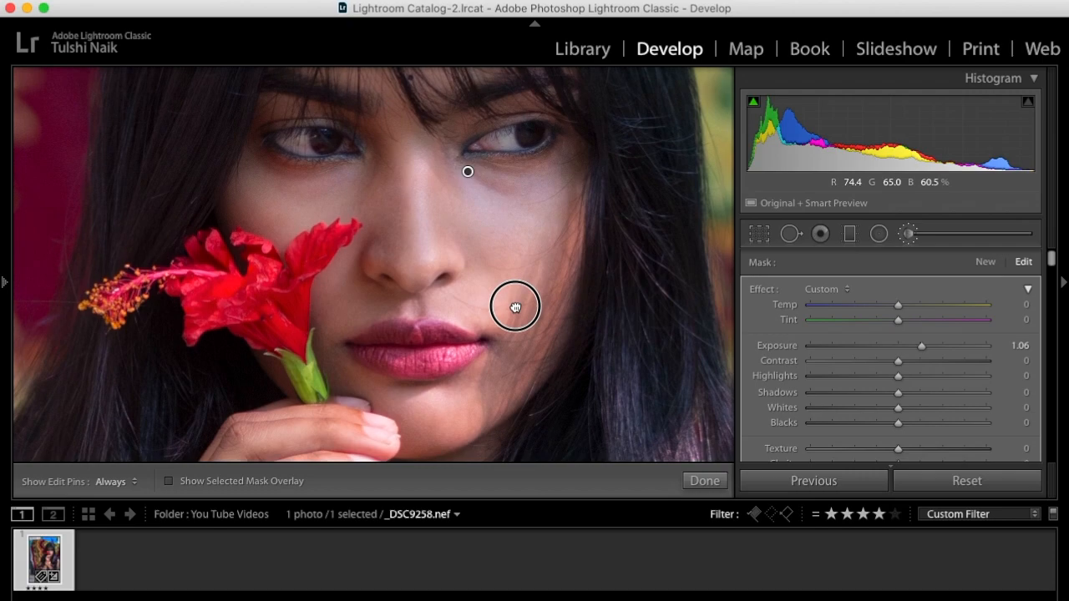
key(h)
drag(527, 255, 553, 248)
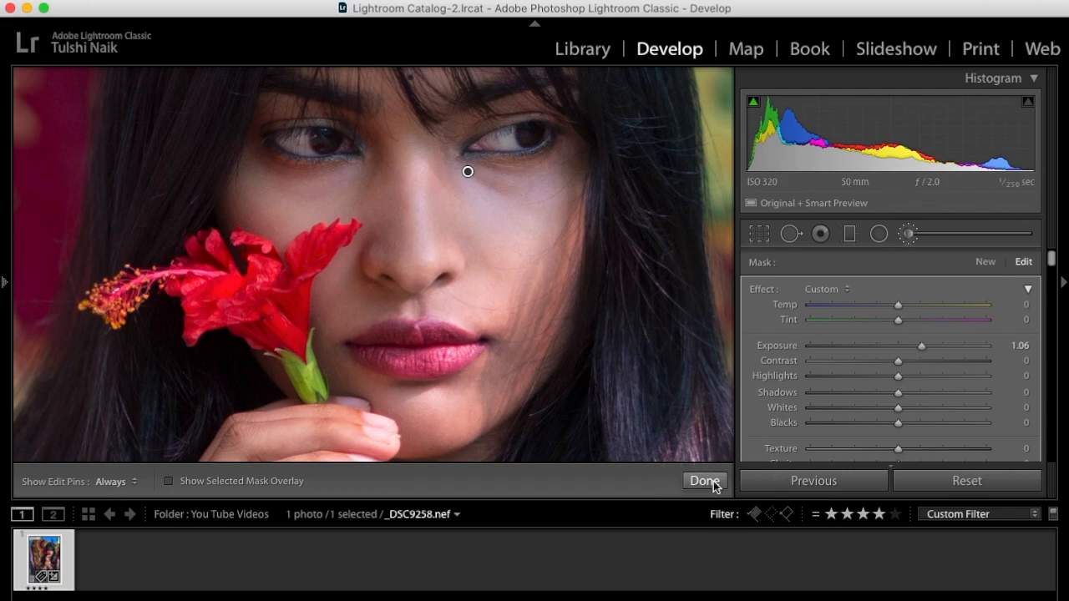
click(712, 483)
Step: Start a new adjustment brush at Exposure 0.30 and paint the whites of both eyes
click(908, 236)
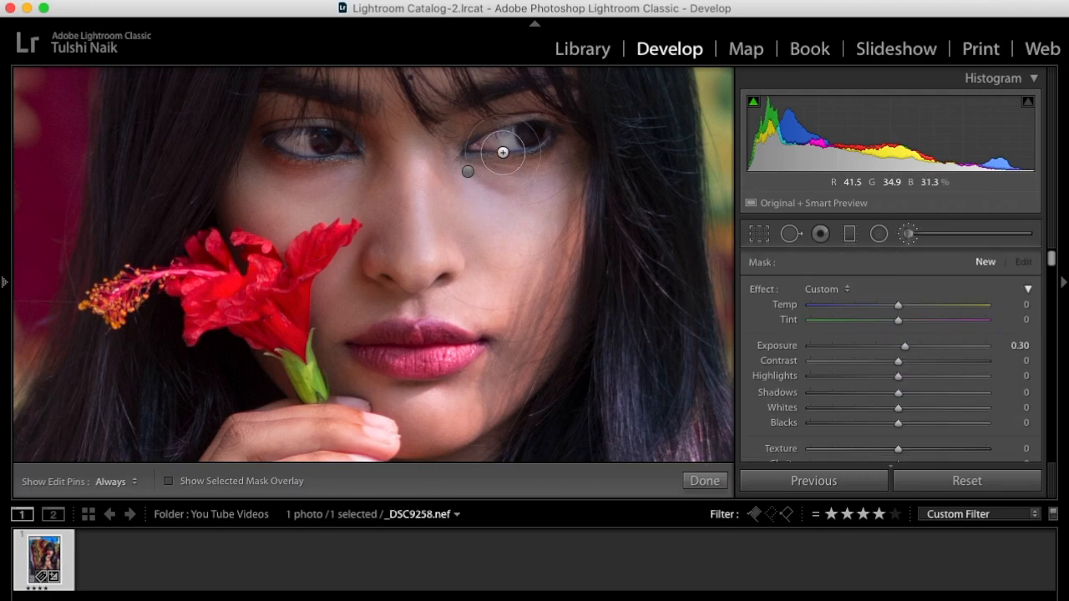
scroll(510, 135, up, 5)
key(h)
mouse_move(498, 148)
mouse_down()
mouse_move(514, 149)
mouse_move(510, 136)
mouse_move(496, 156)
mouse_up()
key(h)
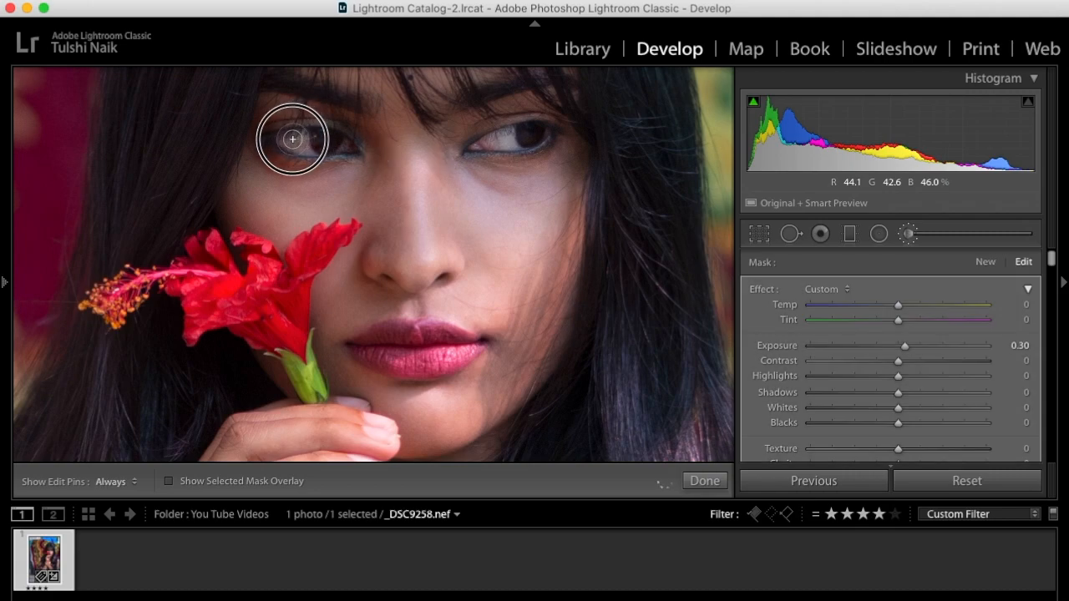
mouse_move(306, 148)
mouse_down()
mouse_move(293, 134)
mouse_move(294, 145)
mouse_up()
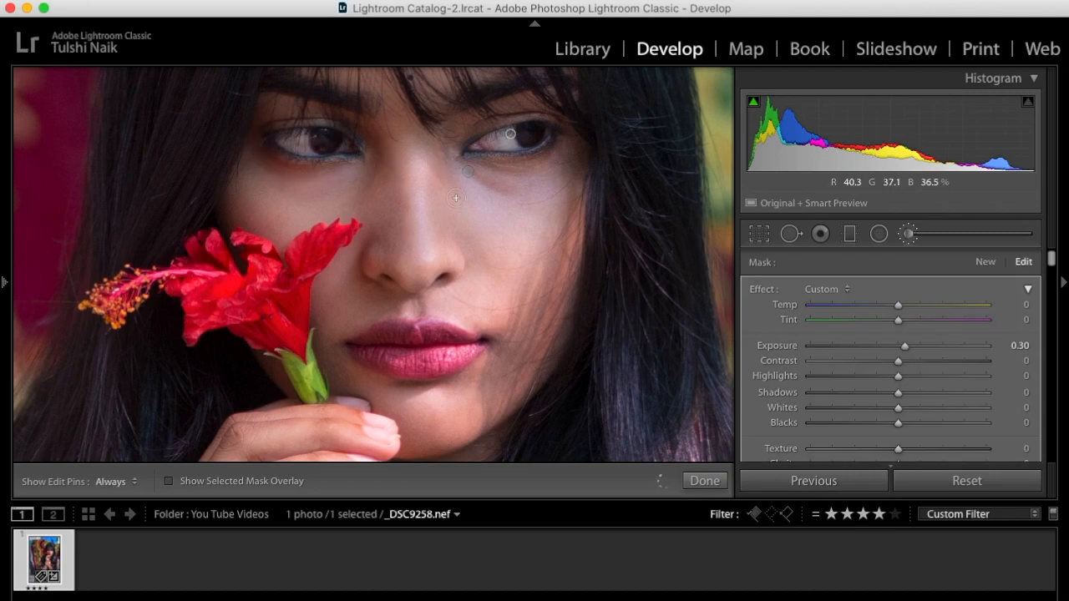
Step: Set the eye-white brush's Exposure to 0.44 and Saturation to -55, and finish the adjustment
click(907, 348)
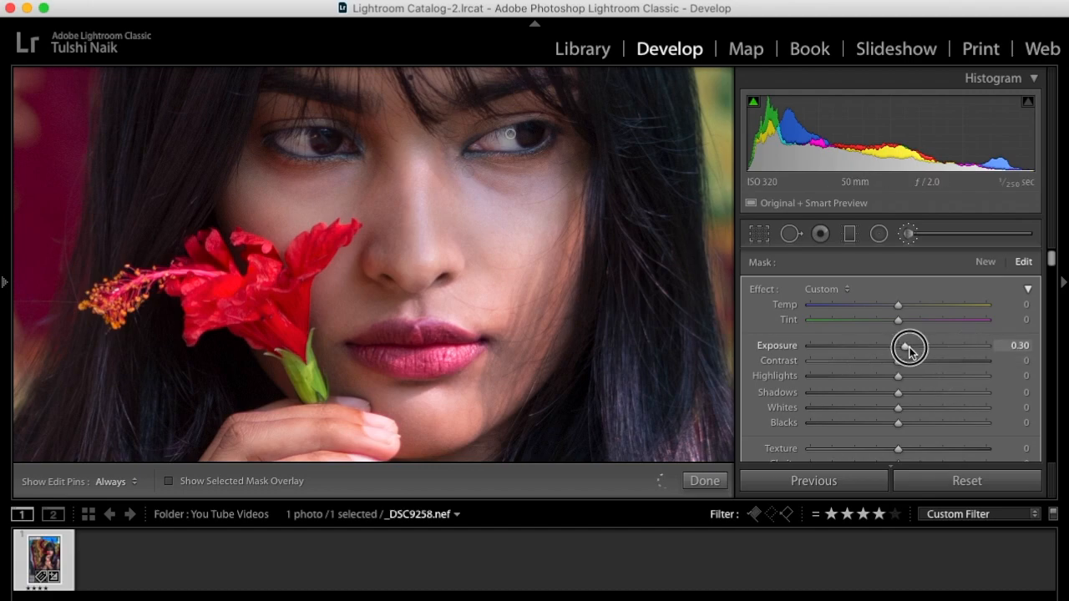
drag(910, 350, 913, 350)
scroll(898, 424, down, 8)
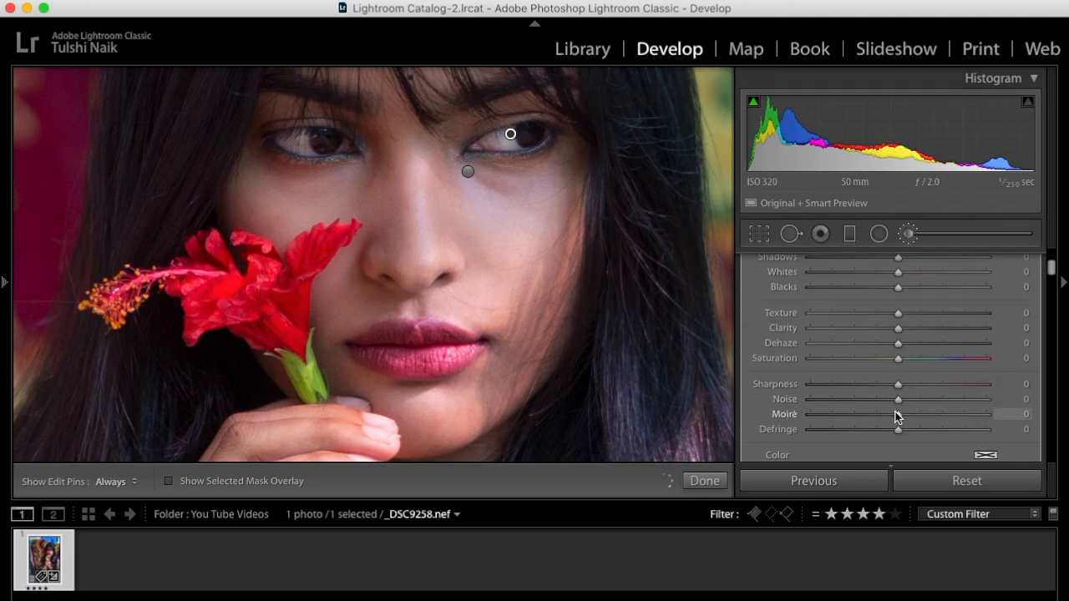
drag(897, 296, 850, 298)
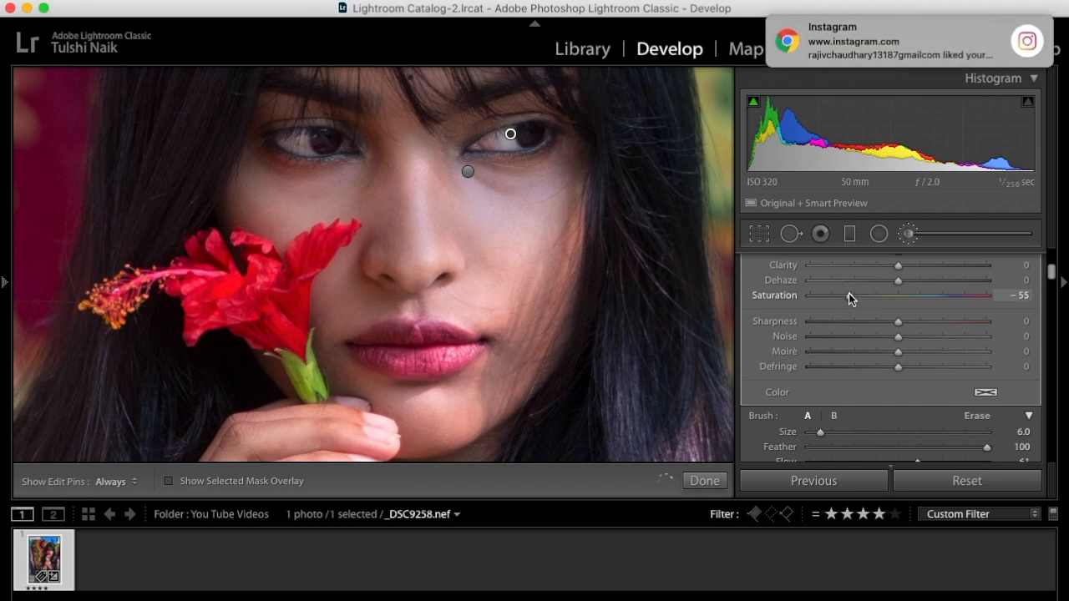
scroll(854, 294, up, 4)
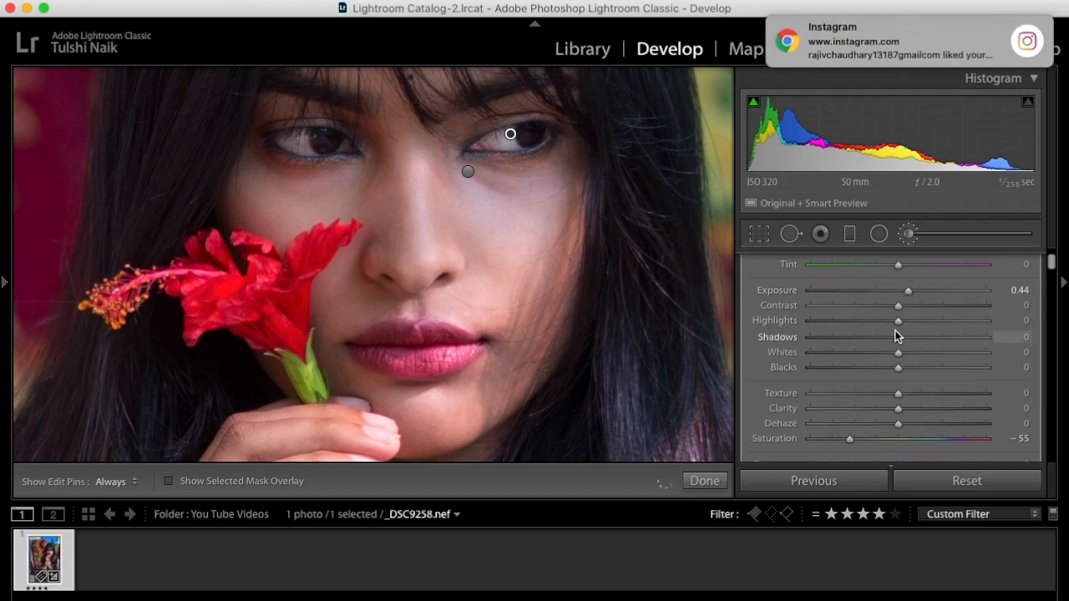
click(706, 481)
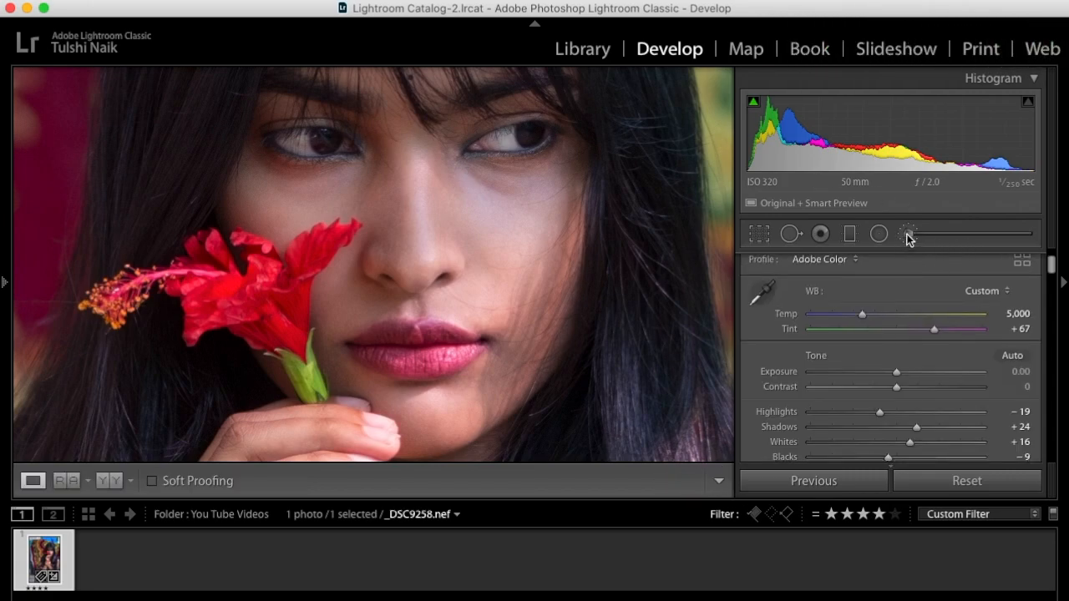
Step: Brush the iris of the eye farther from the flower with a new adjustment at Exposure 0.88 and Contrast 12
click(877, 233)
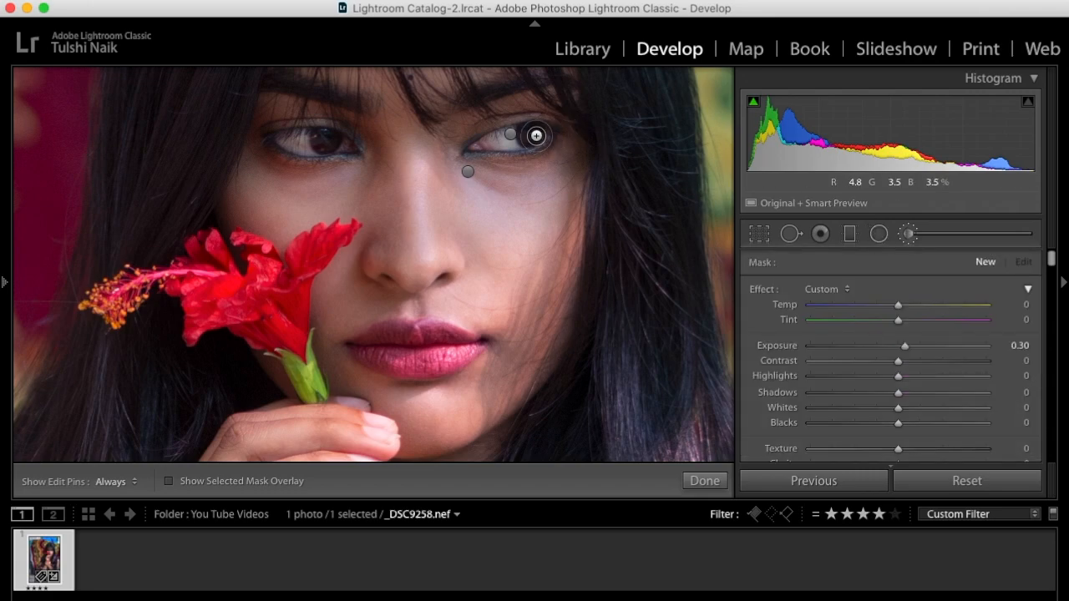
click(530, 135)
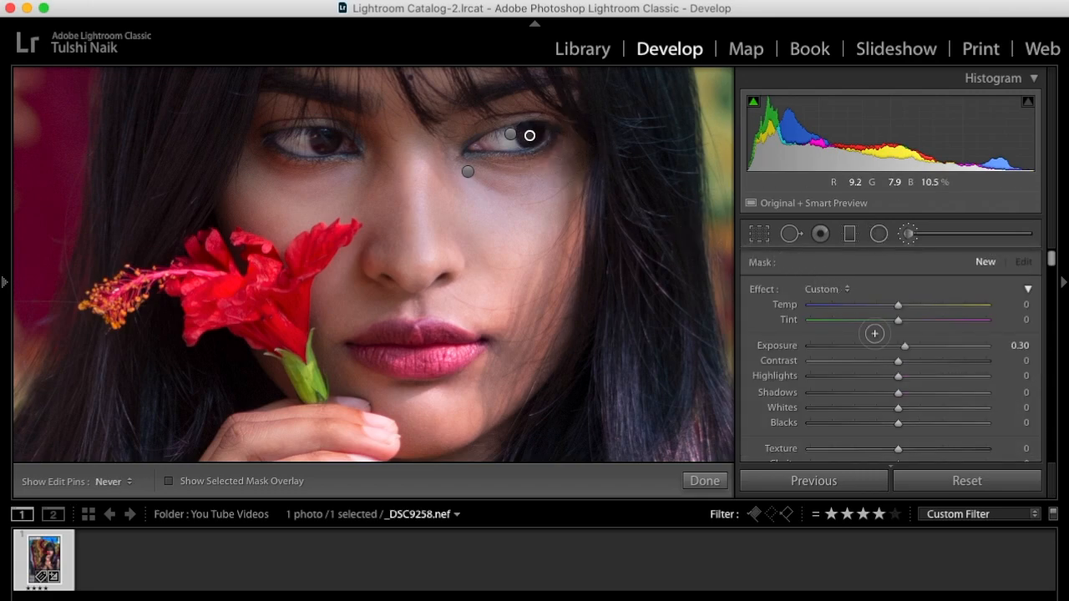
mouse_move(908, 351)
mouse_down()
mouse_move(921, 351)
mouse_move(902, 362)
mouse_move(912, 367)
mouse_up()
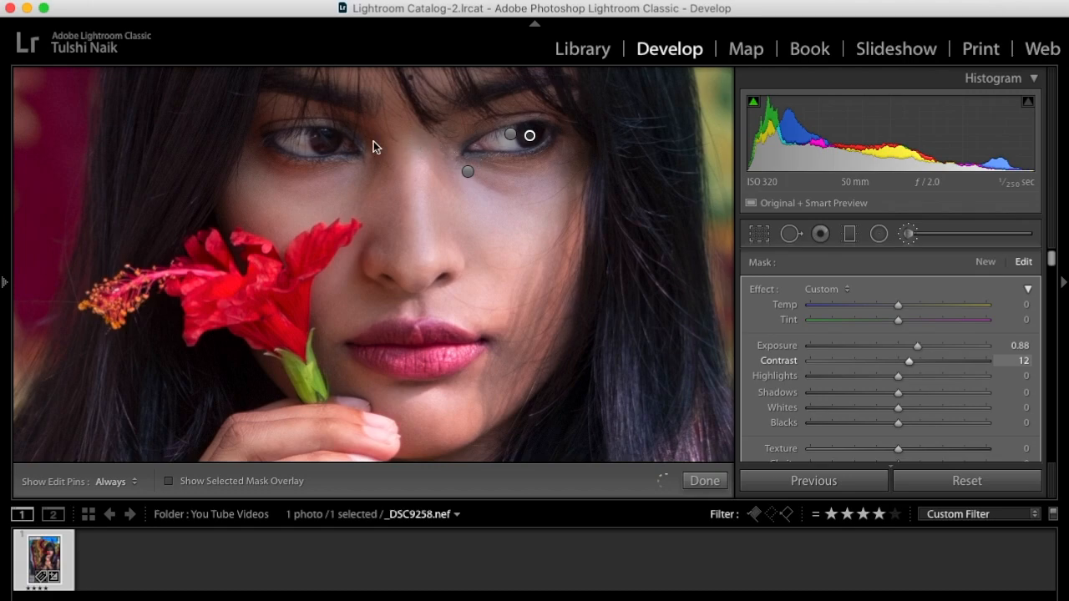
Step: Duplicate the iris adjustment, move the copy onto the other iris and finish
right_click(531, 136)
click(537, 147)
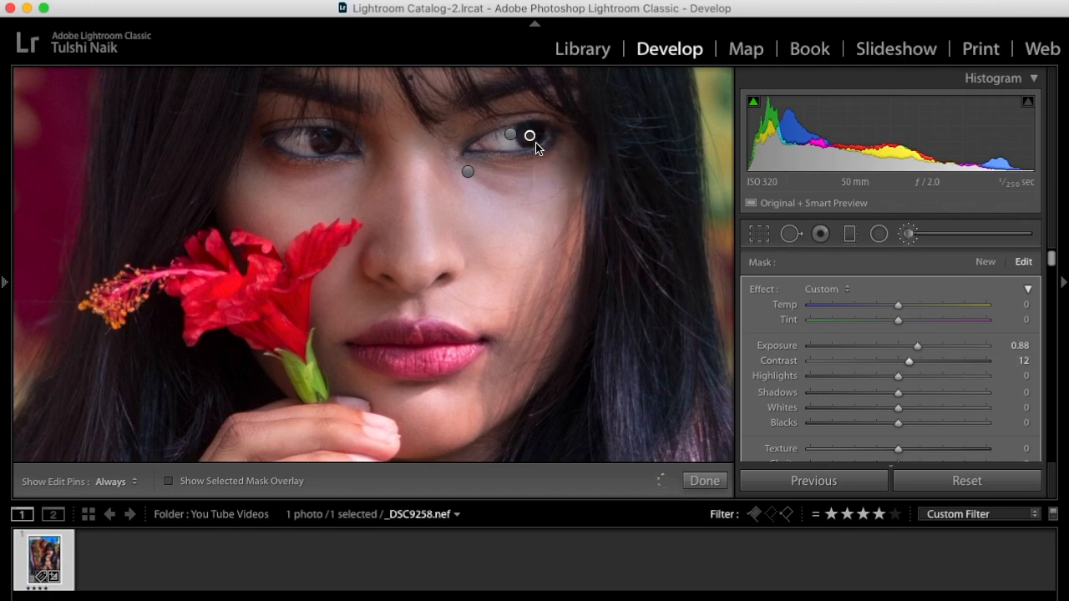
drag(531, 136, 320, 142)
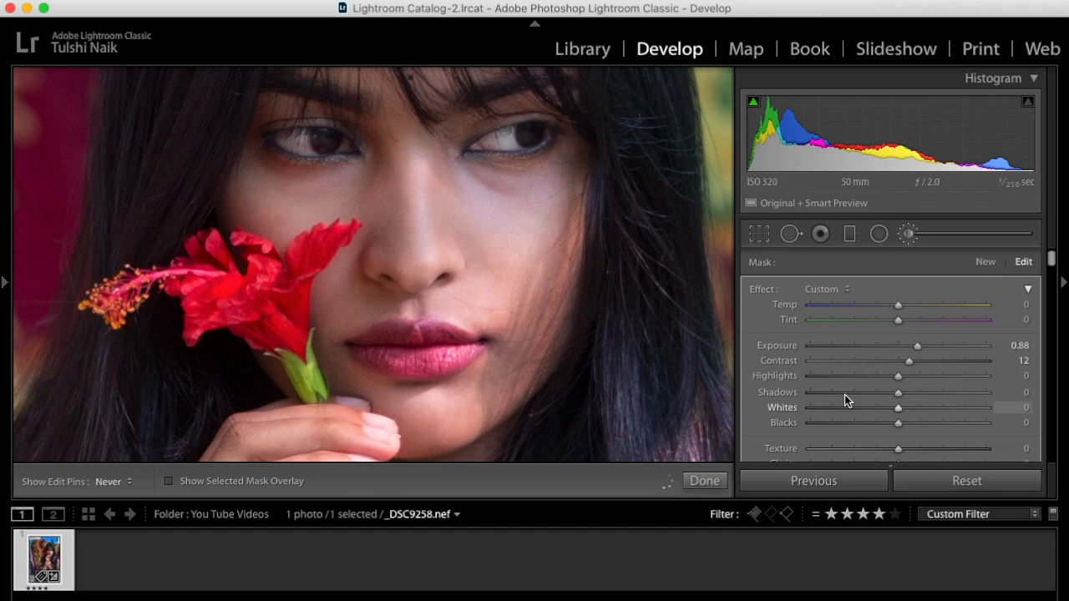
click(703, 481)
Step: Start a new adjustment brush at Exposure 0.30, show the selected mask overlay and paint over the woman's face
click(427, 248)
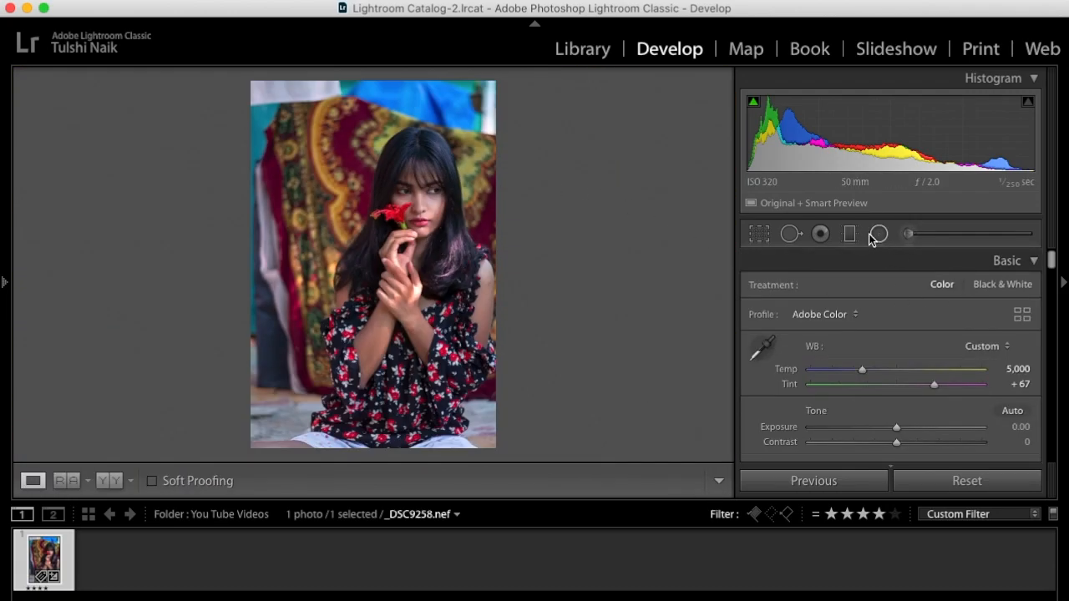
click(873, 237)
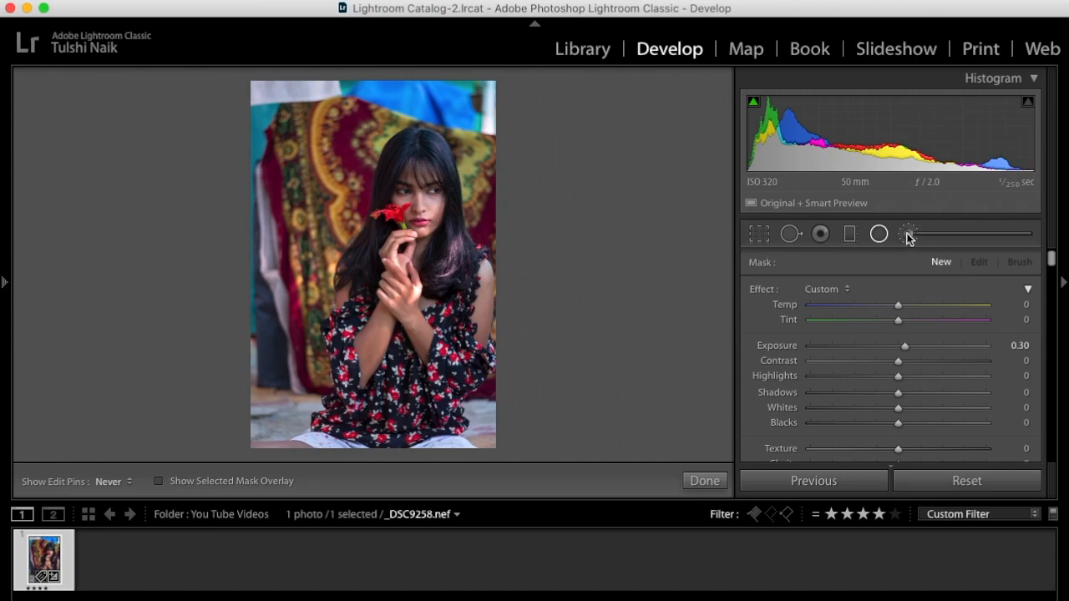
key(k)
scroll(426, 224, up, 3)
click(168, 481)
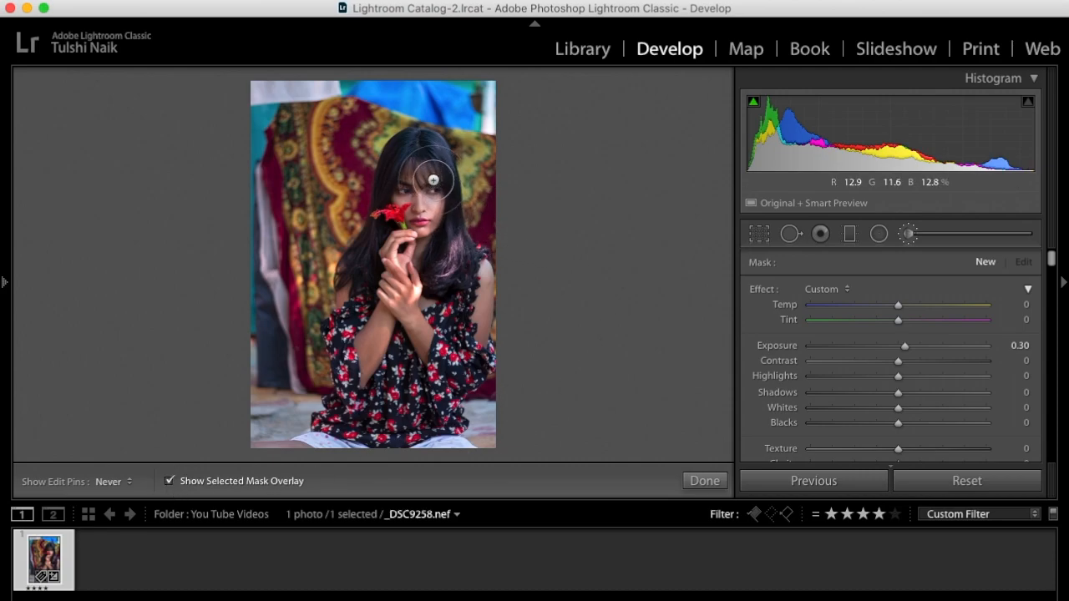
scroll(427, 171, up, 3)
mouse_move(423, 171)
mouse_down()
mouse_move(399, 200)
mouse_move(416, 227)
mouse_move(436, 198)
mouse_move(424, 209)
mouse_move(441, 234)
mouse_up()
Step: Restrict the face brush with a Luminance range mask at Range 93/100 and Smoothness 46
scroll(842, 347, down, 10)
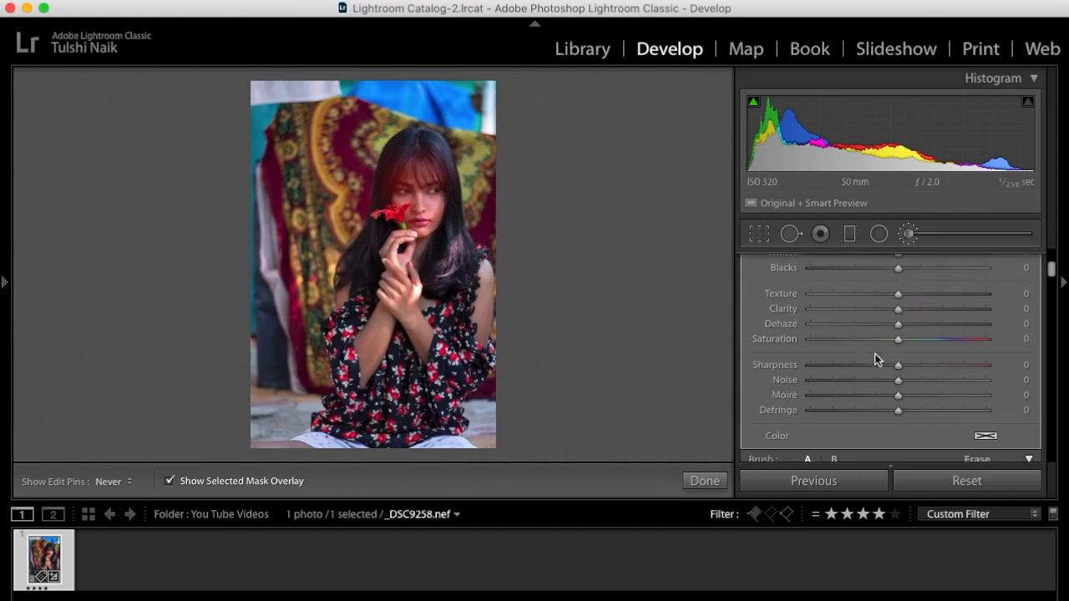
scroll(882, 385, down, 1)
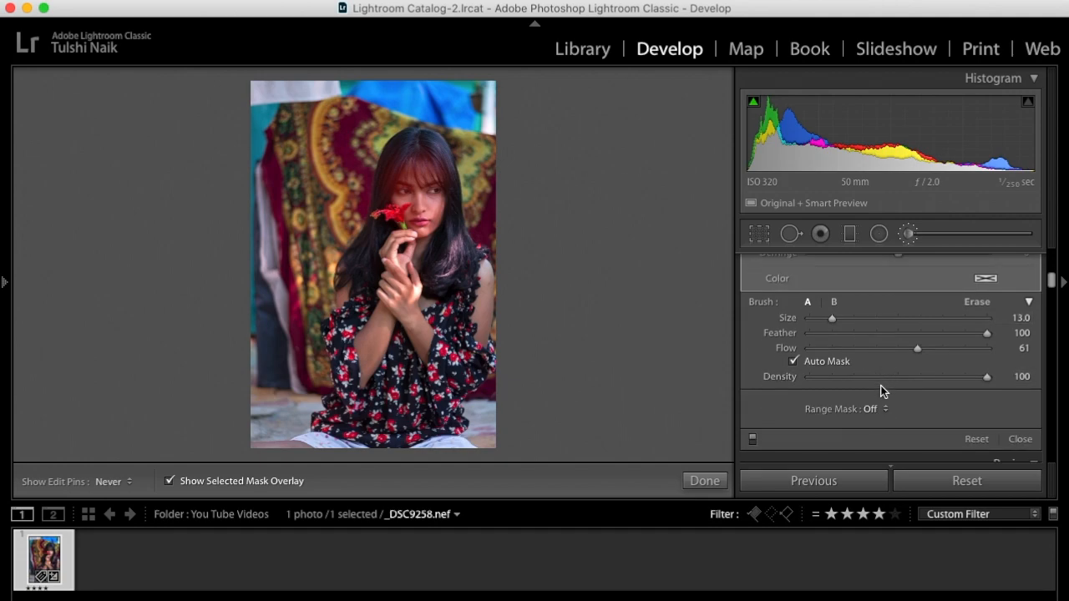
click(871, 409)
click(878, 435)
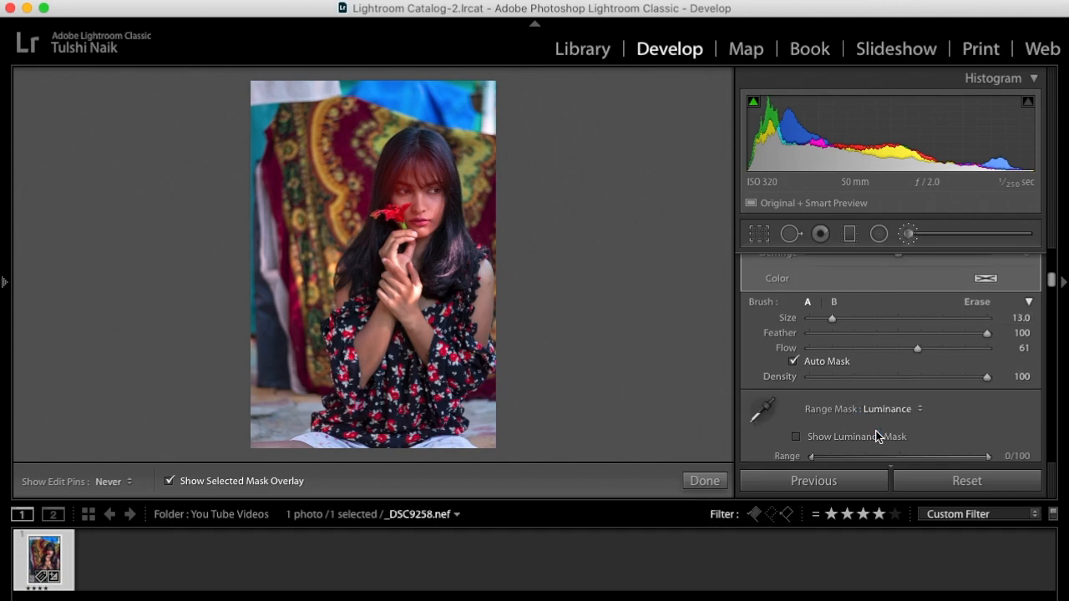
scroll(867, 399, down, 2)
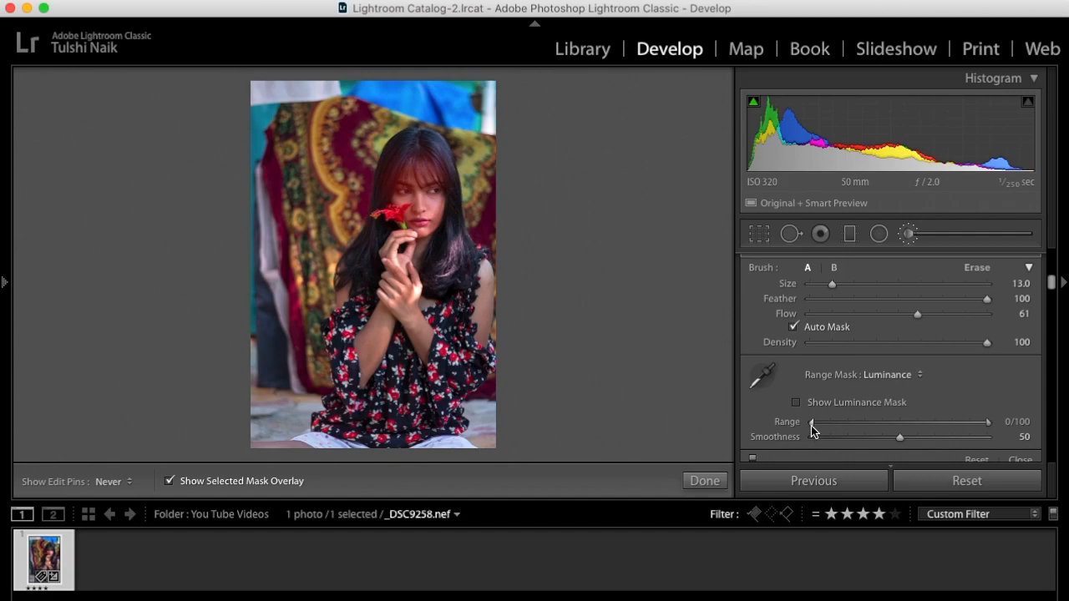
drag(811, 424, 973, 434)
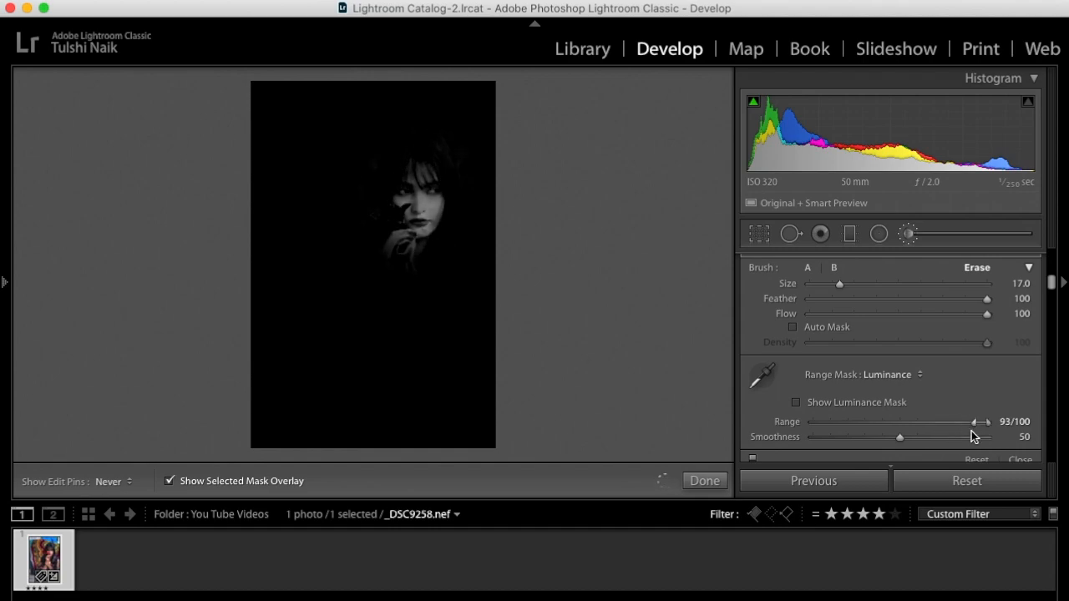
mouse_move(907, 443)
mouse_down()
mouse_move(925, 440)
mouse_move(894, 447)
mouse_up()
drag(973, 424, 974, 427)
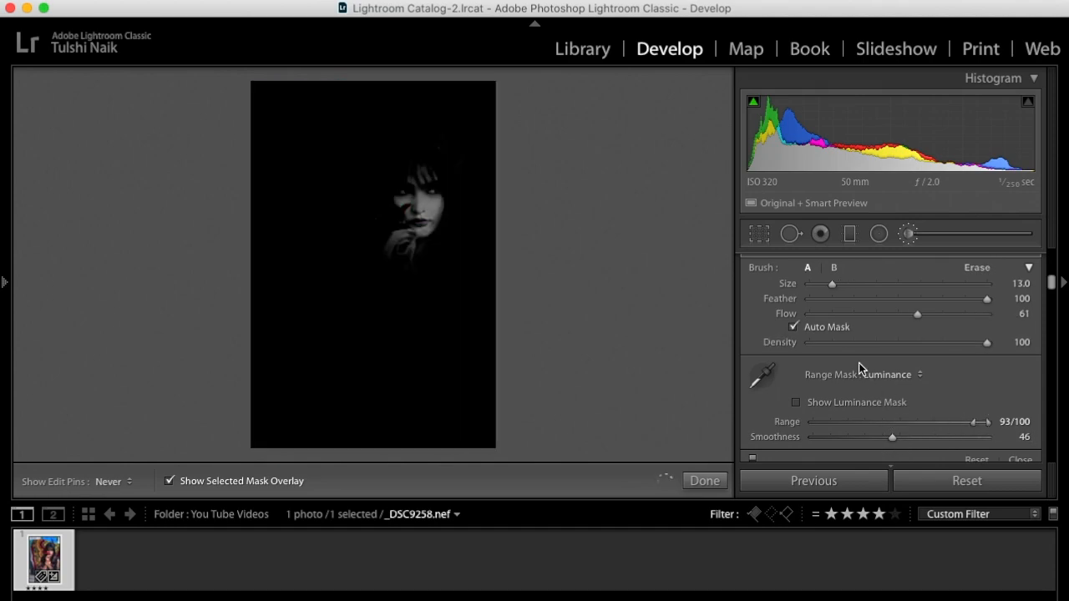
Step: Set the face highlight brush to Exposure 0.57, Contrast 6, Highlights 6 and Shadows -4, and finish the adjustment
scroll(863, 353, up, 3)
scroll(869, 353, up, 5)
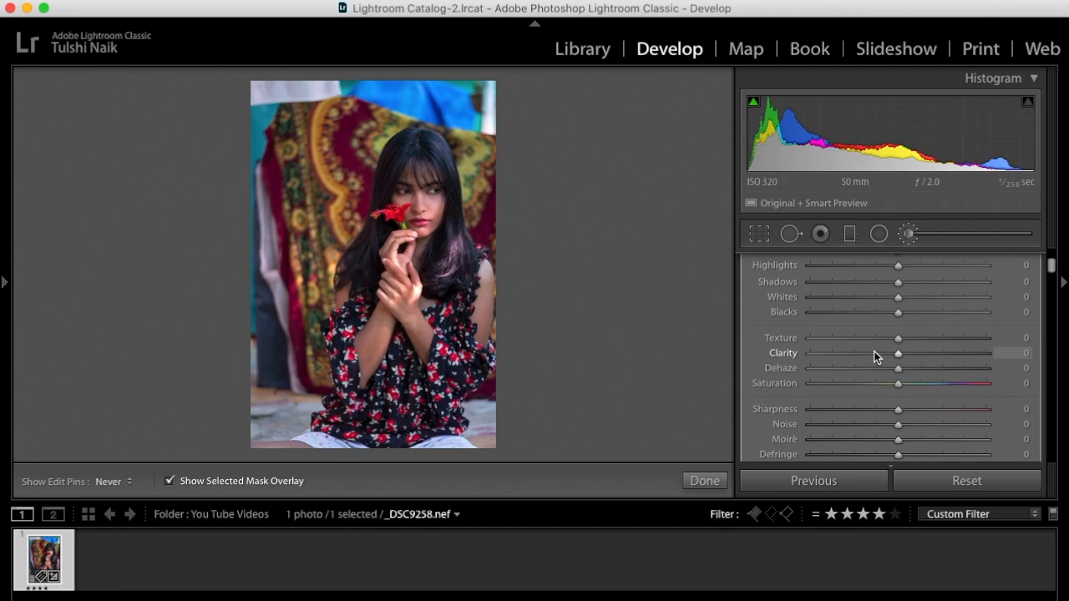
drag(905, 349, 895, 396)
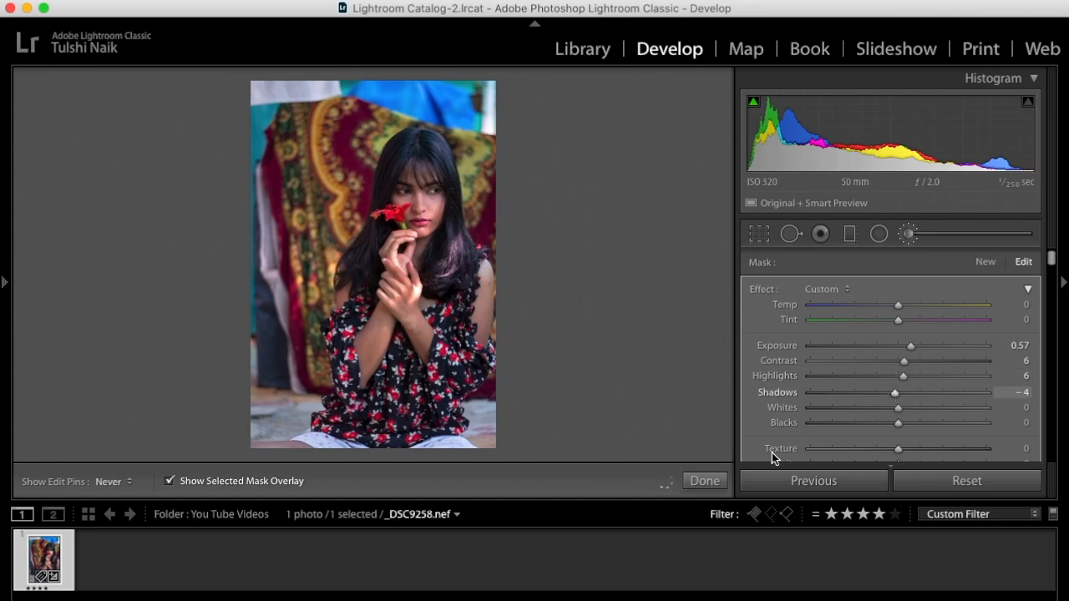
click(704, 481)
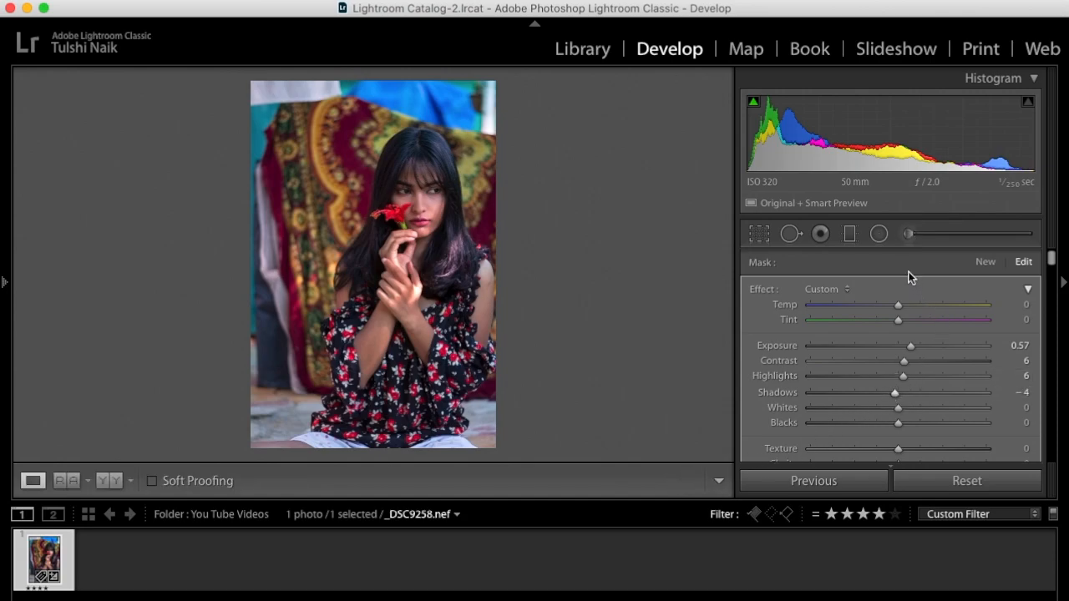
Step: Start another adjustment brush and paint over the whole face from the forehead to the chin
click(908, 234)
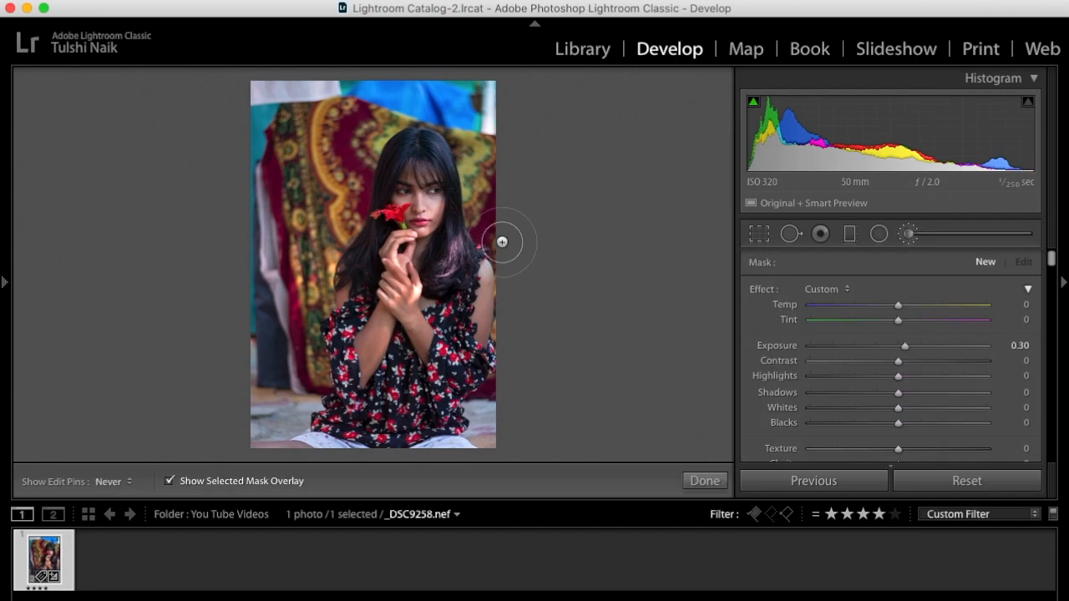
mouse_move(419, 173)
mouse_down()
mouse_move(381, 191)
mouse_move(401, 222)
mouse_move(419, 224)
mouse_up()
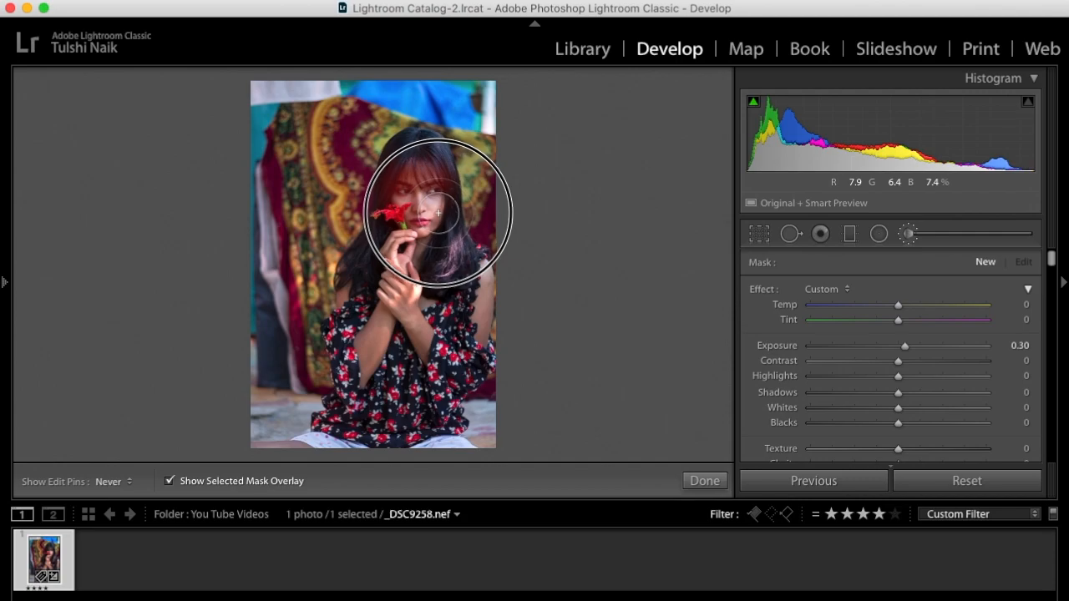
click(417, 230)
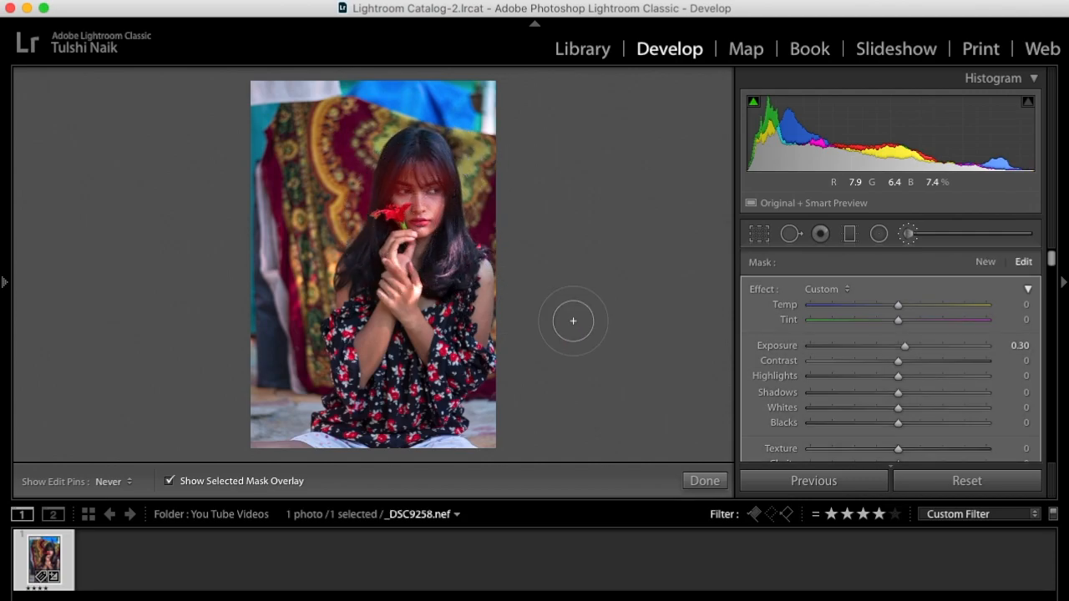
Step: Limit the second face brush to darker tones with a Luminance range mask at Range 0/52
scroll(827, 369, down, 5)
scroll(825, 338, up, 3)
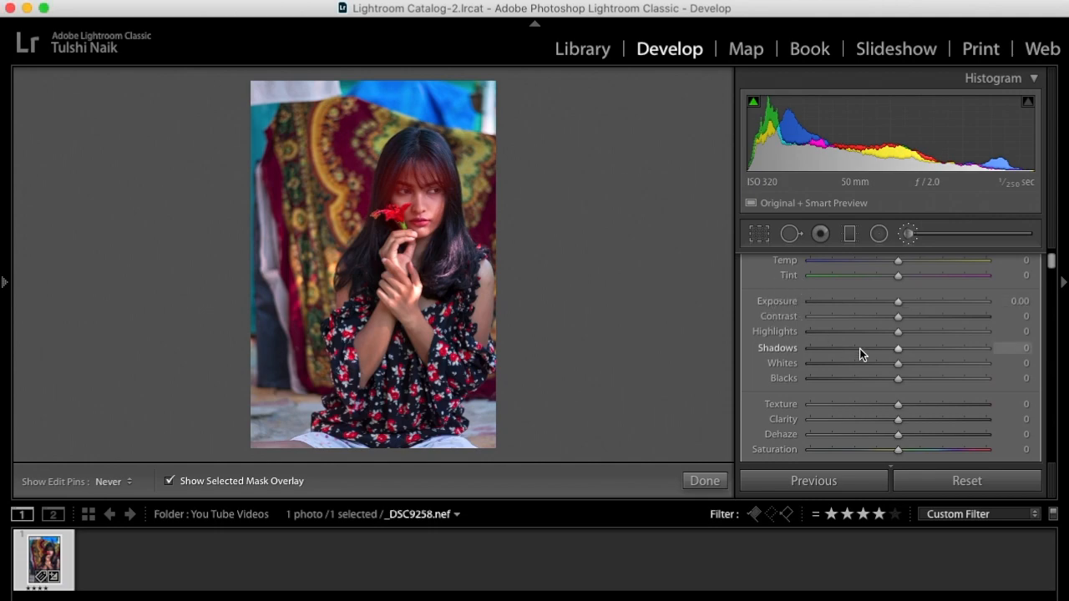
scroll(859, 348, down, 5)
click(870, 291)
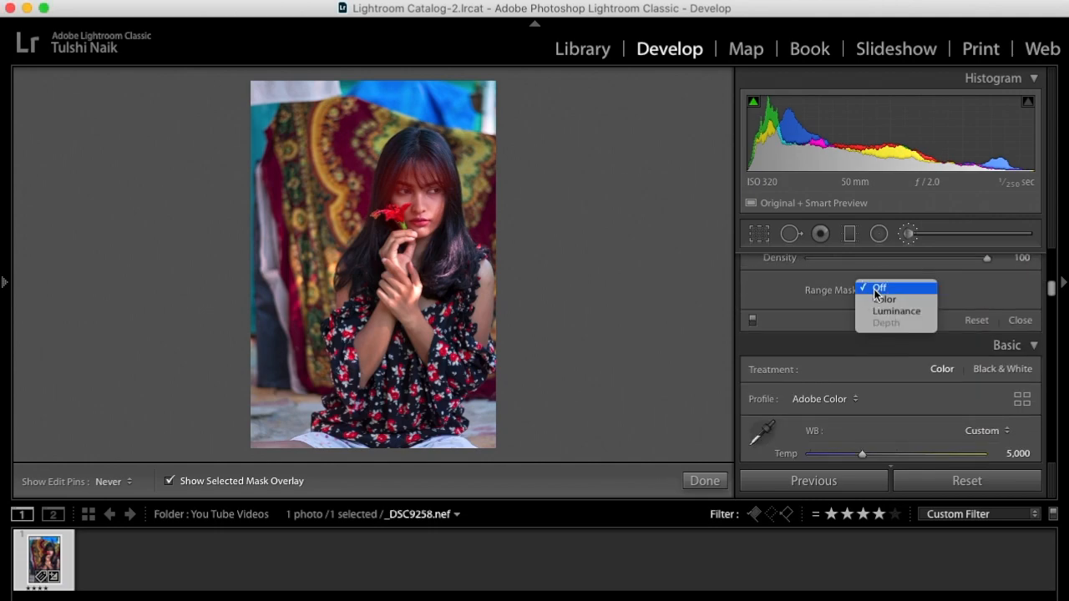
click(880, 312)
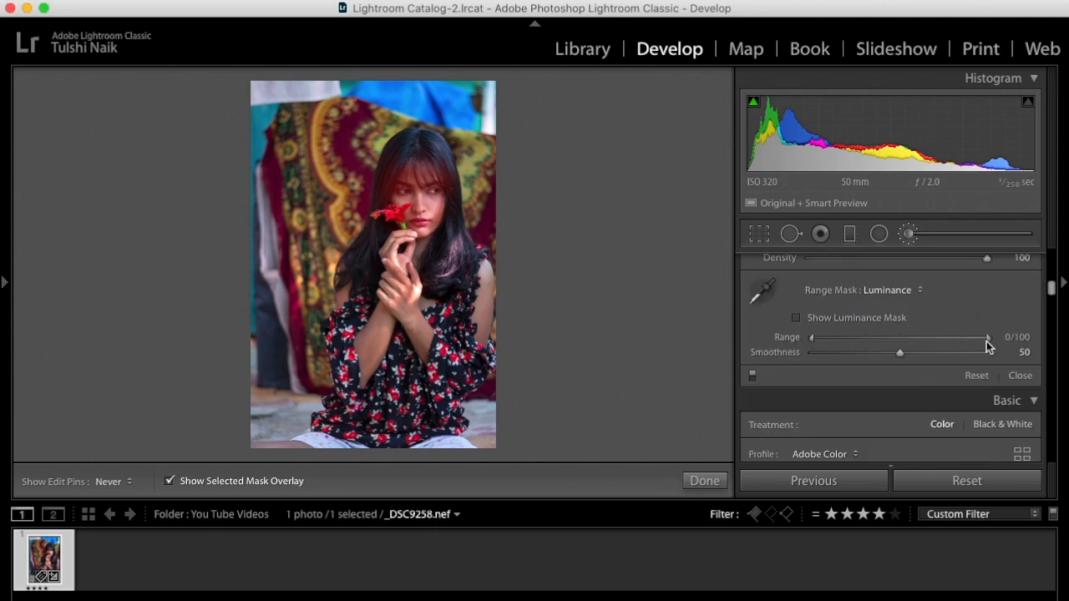
drag(988, 337, 903, 341)
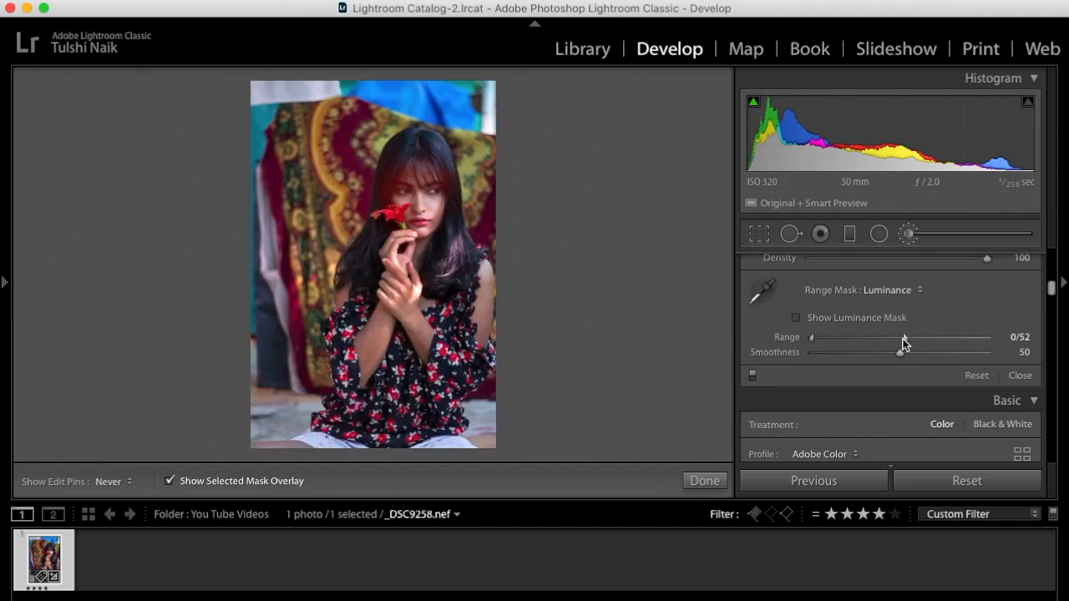
Step: Hide the mask overlay, set the darker-tone brush to Exposure -0.79, Contrast 22 and Shadows -16, finish it and check the face close up
scroll(903, 341, up, 5)
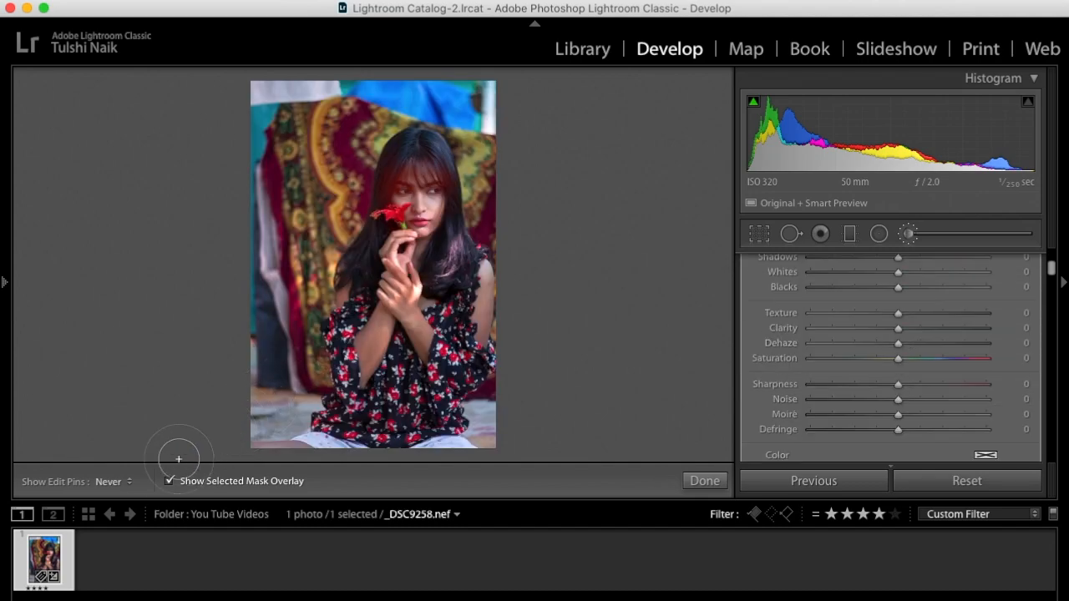
click(169, 482)
scroll(864, 314, up, 5)
click(896, 340)
drag(896, 342, 918, 355)
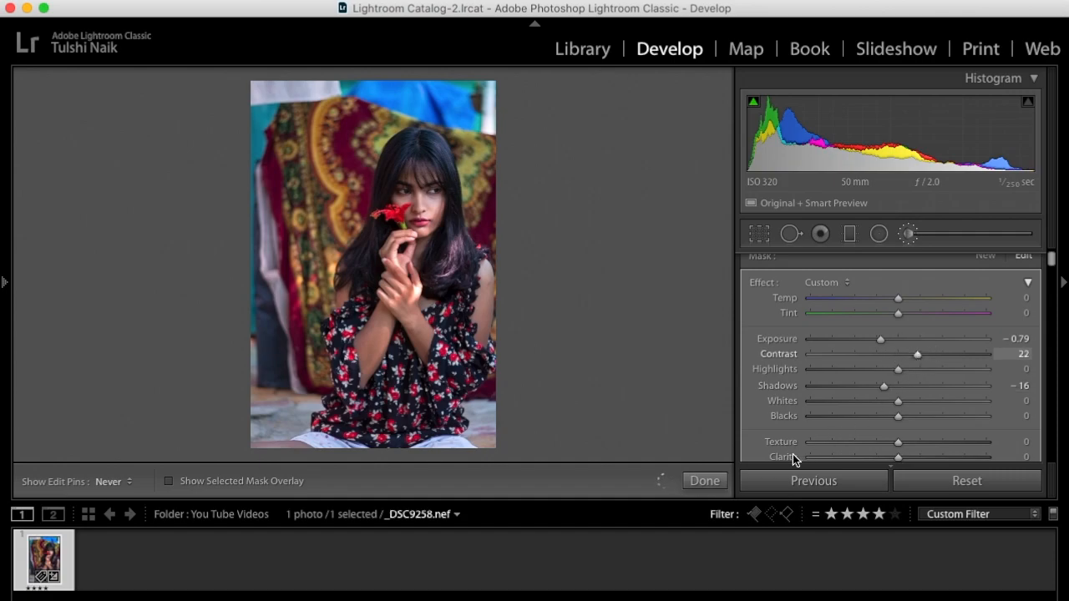
click(704, 480)
click(420, 207)
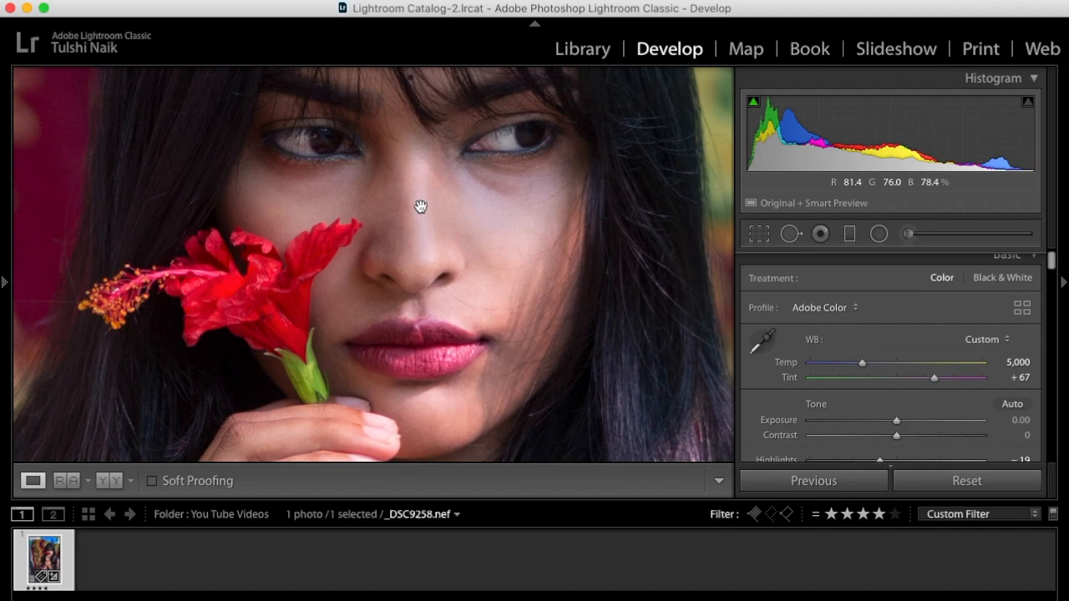
click(420, 207)
Step: Split-tone the highlights with Hue 272 and Saturation 32, previewing the hue at full strength while choosing it
scroll(865, 338, down, 3)
scroll(865, 339, down, 10)
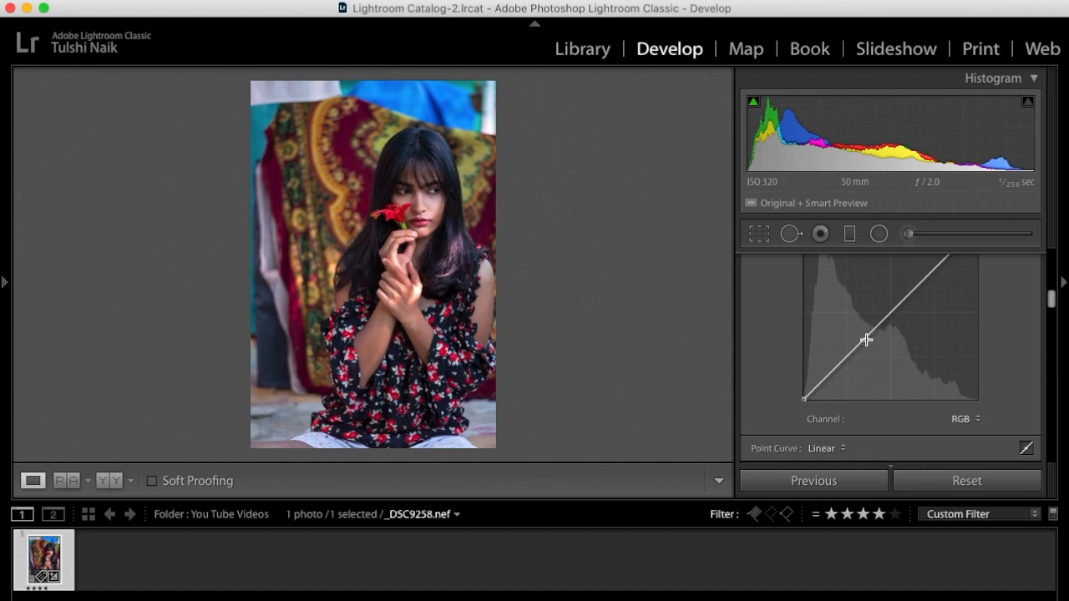
scroll(866, 340, down, 8)
scroll(865, 344, down, 3)
scroll(866, 343, up, 2)
drag(866, 338, 934, 343)
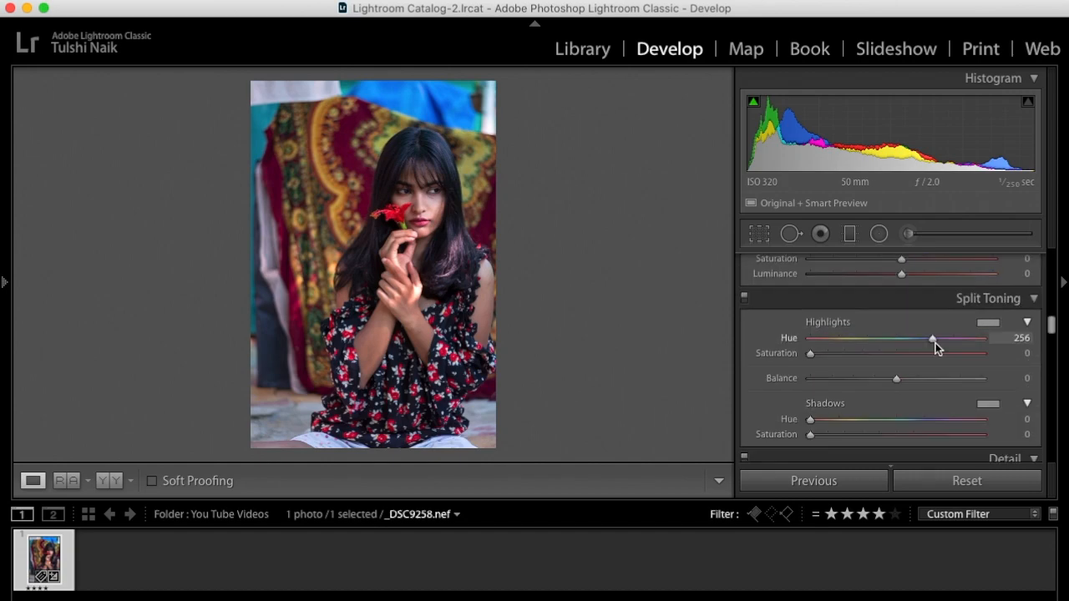
key(alt)
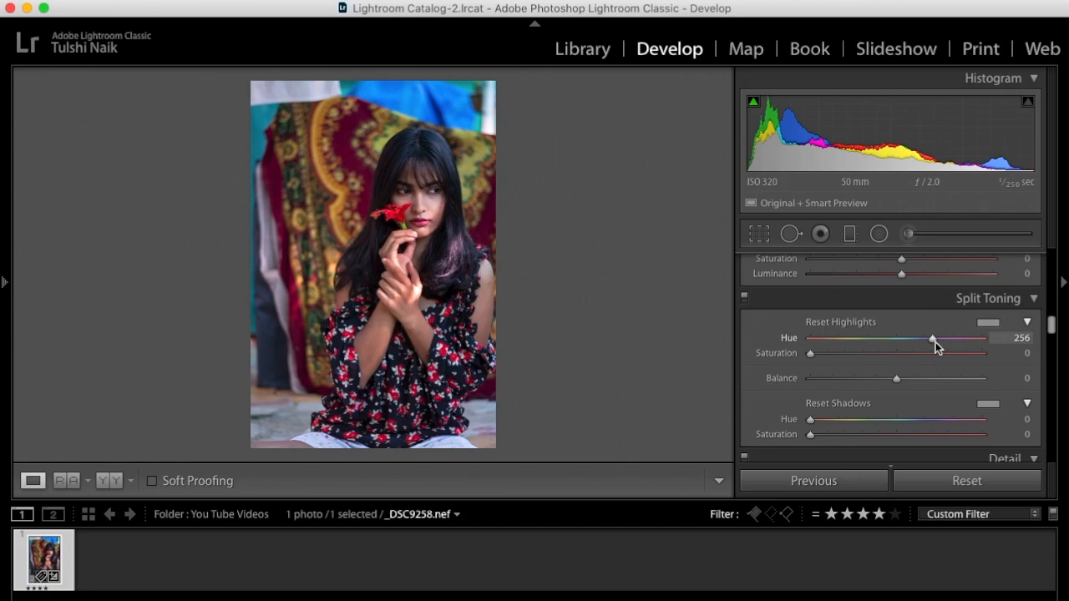
alt+click(933, 341)
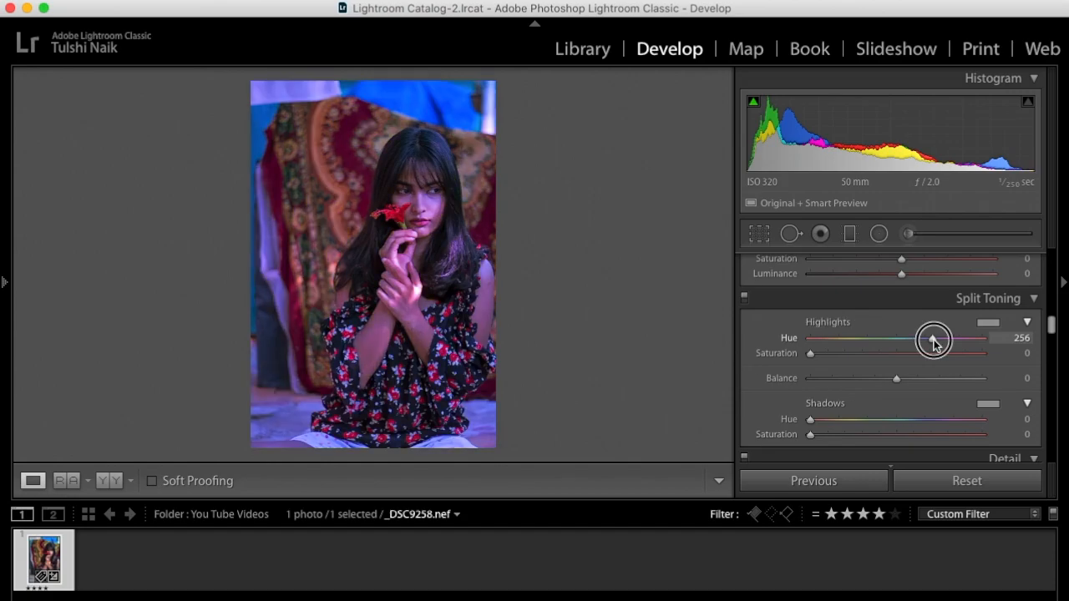
mouse_move(934, 341)
mouse_down()
mouse_move(759, 337)
mouse_move(941, 354)
mouse_up()
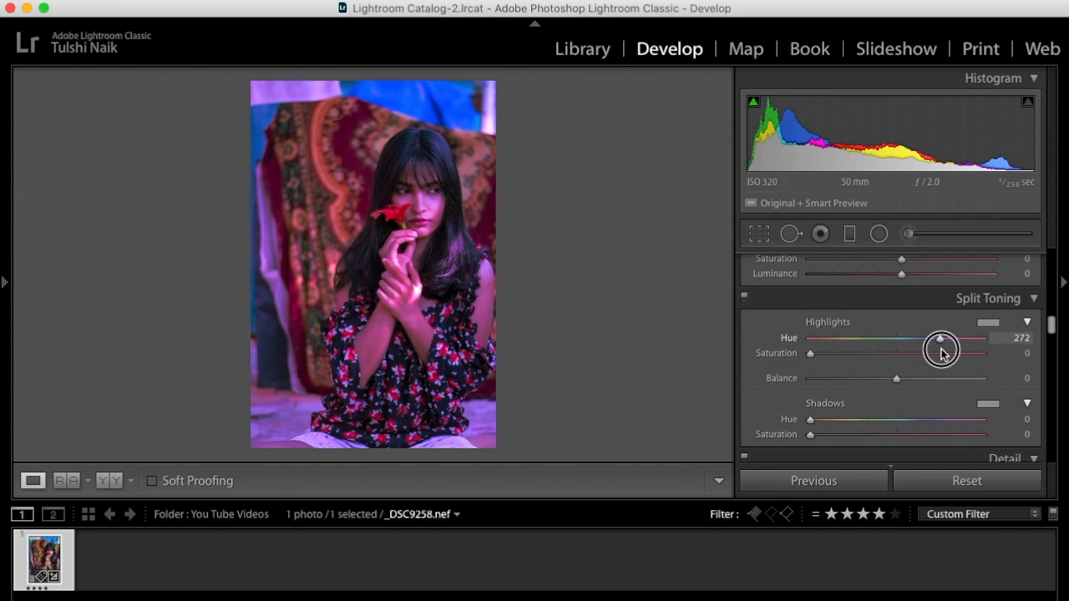
drag(941, 352, 940, 353)
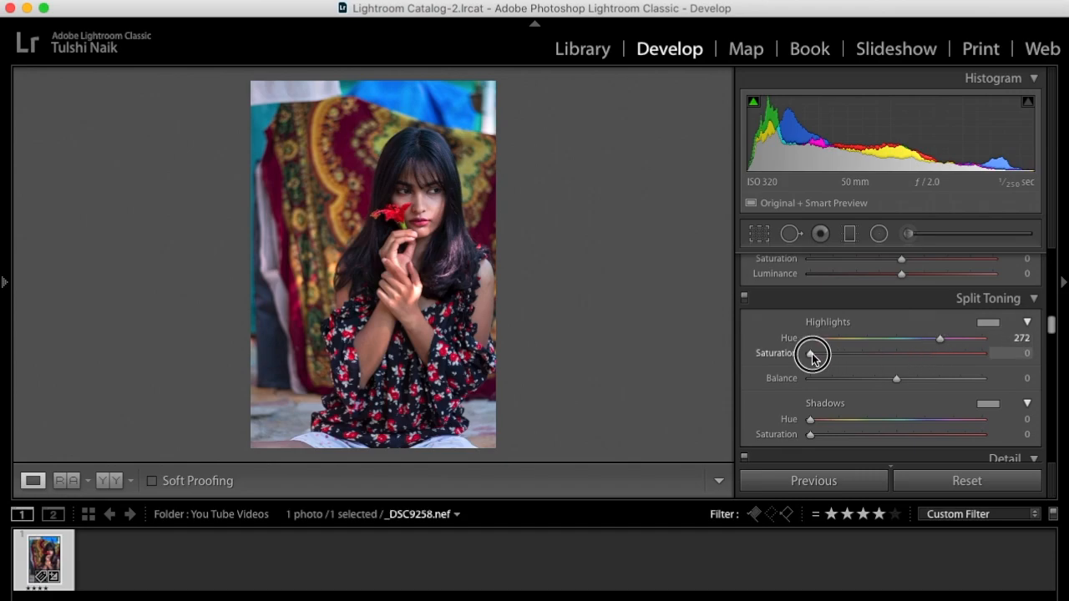
drag(812, 356, 866, 356)
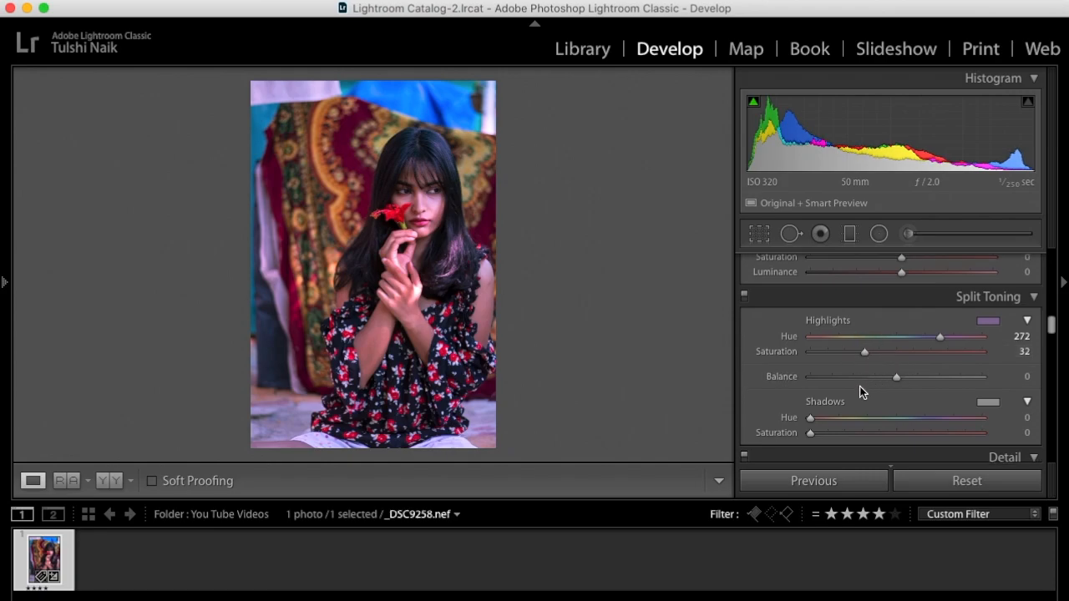
Step: Split-tone the shadows with Hue 54 and Saturation 10, and check the toning on the face close up
scroll(862, 391, down, 1)
scroll(859, 389, down, 3)
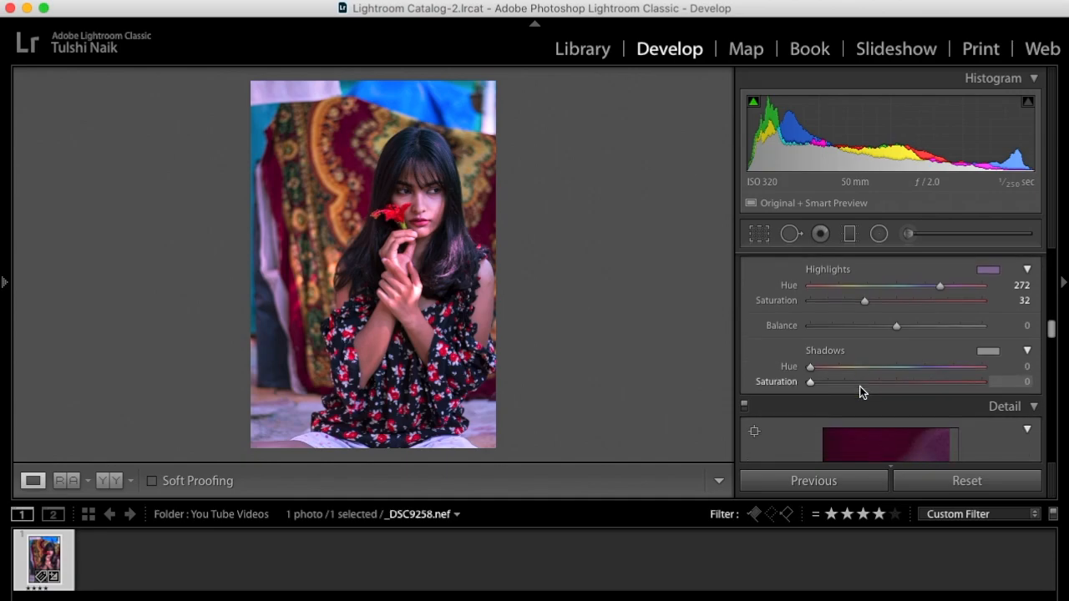
mouse_move(812, 359)
mouse_down()
mouse_move(842, 368)
mouse_move(810, 372)
mouse_move(828, 373)
mouse_up()
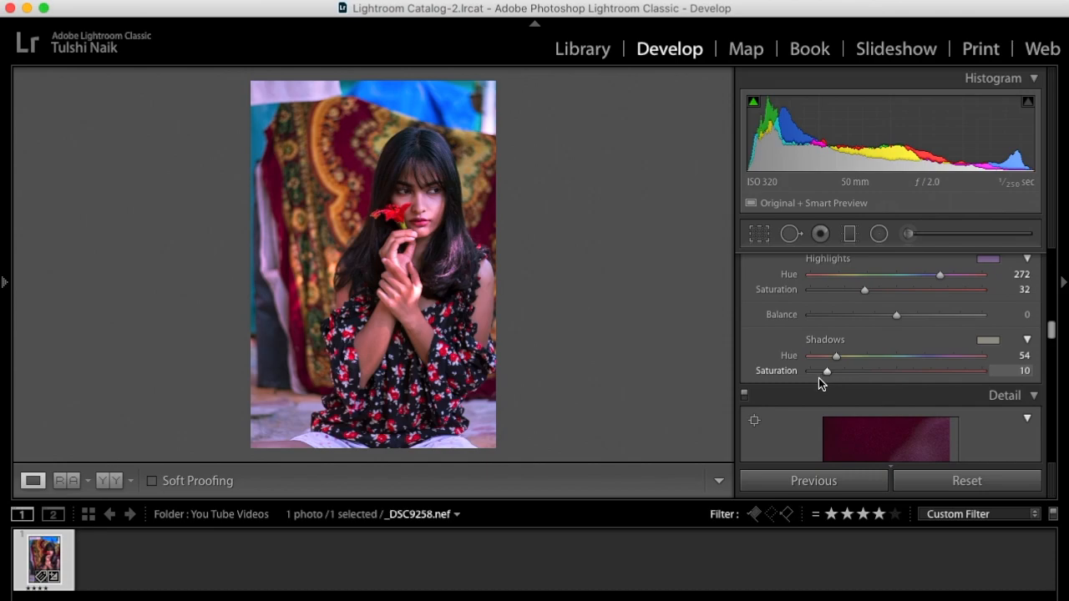
click(443, 224)
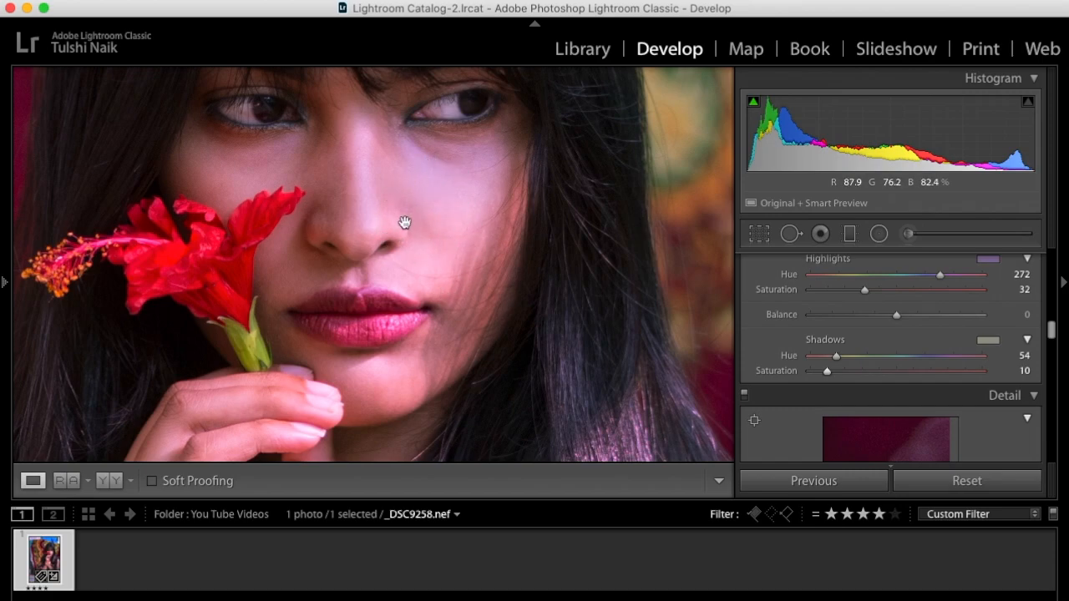
click(405, 224)
Step: Draw a radial filter over the bright cheek farther from the flower and set its Exposure to -0.27
click(432, 217)
drag(443, 190, 440, 234)
click(877, 234)
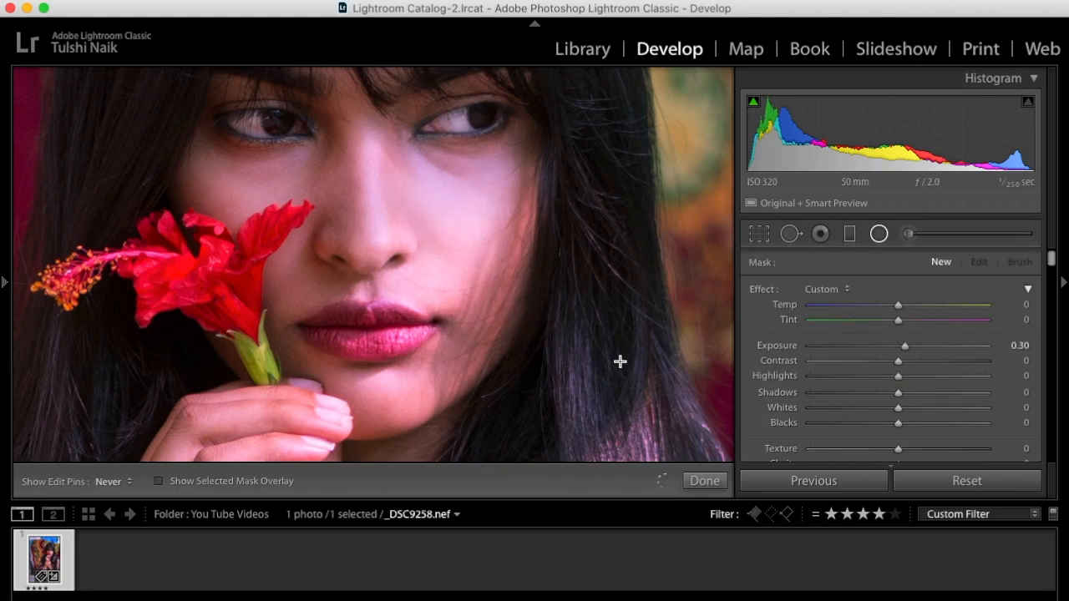
drag(620, 361, 617, 357)
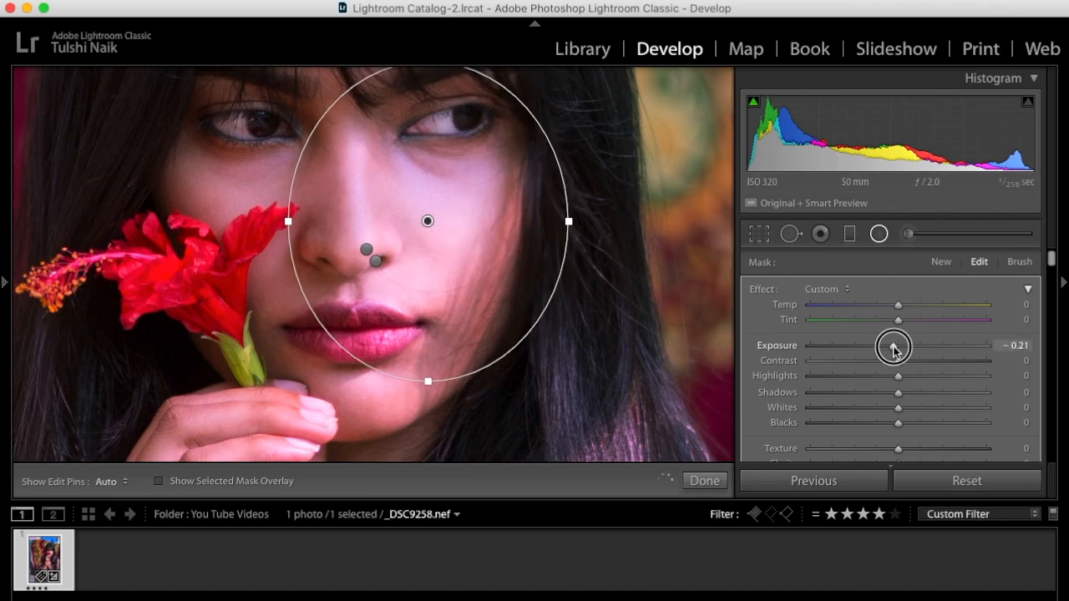
drag(890, 346, 894, 349)
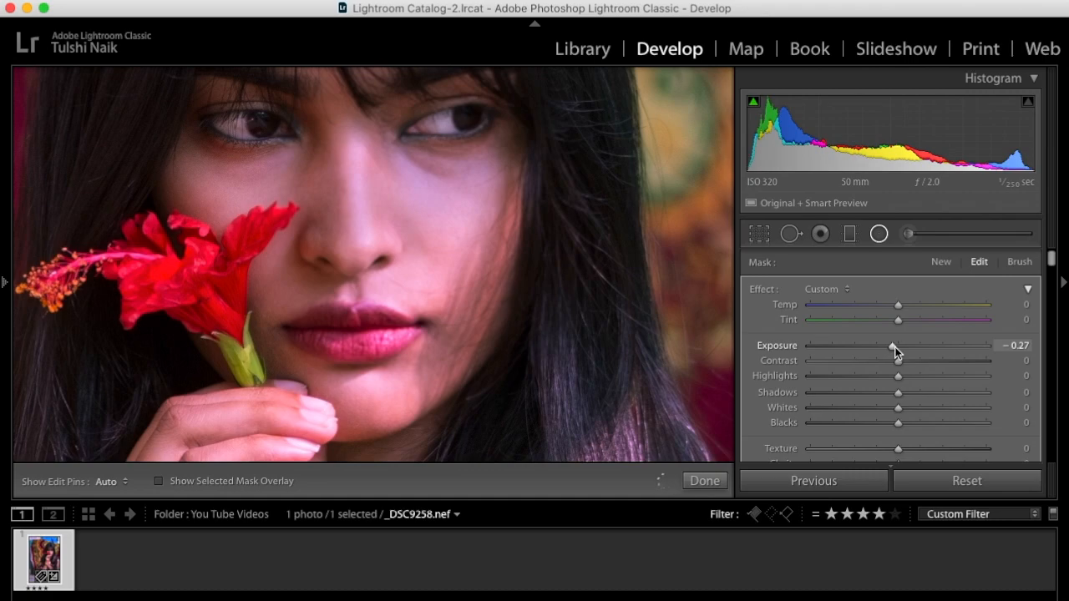
Step: Finish the cheek filter, draw a large radial filter around the woman, disable its inversion to affect the surroundings, and show the edit pins
click(698, 482)
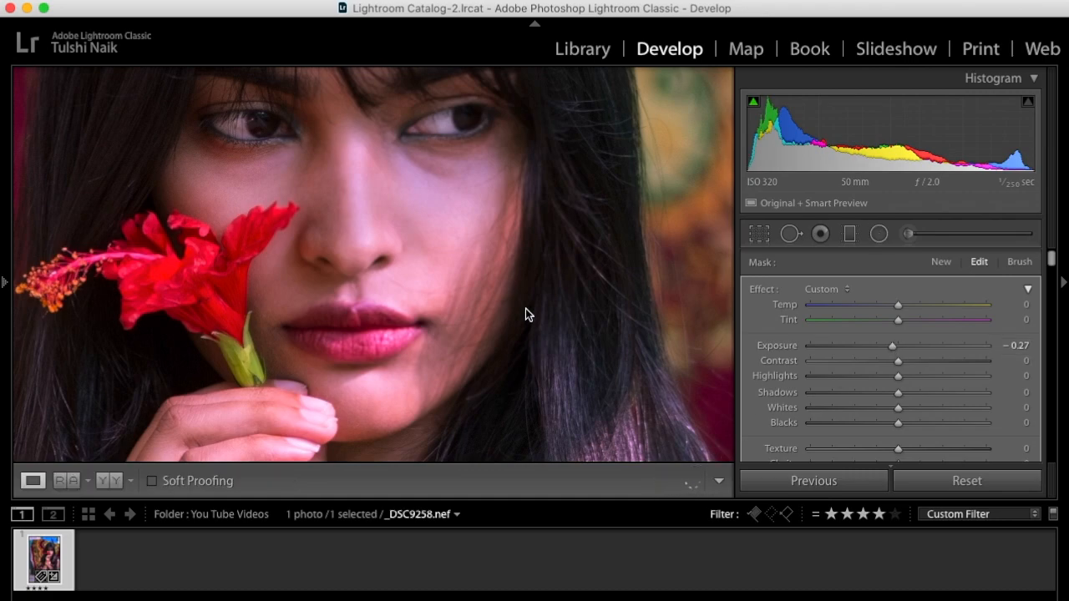
click(478, 258)
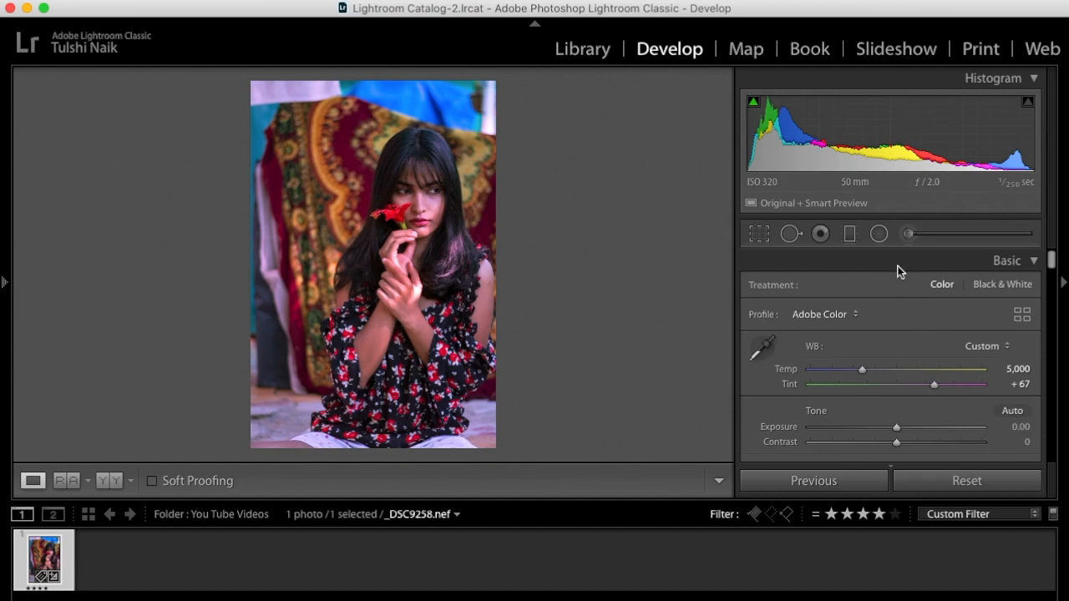
click(878, 234)
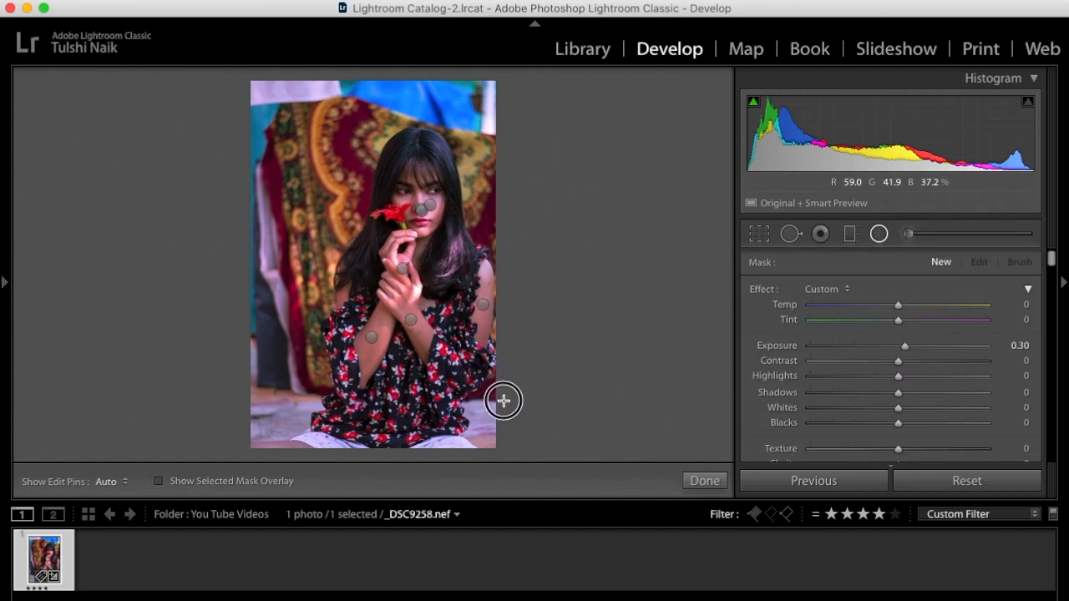
drag(416, 281, 420, 292)
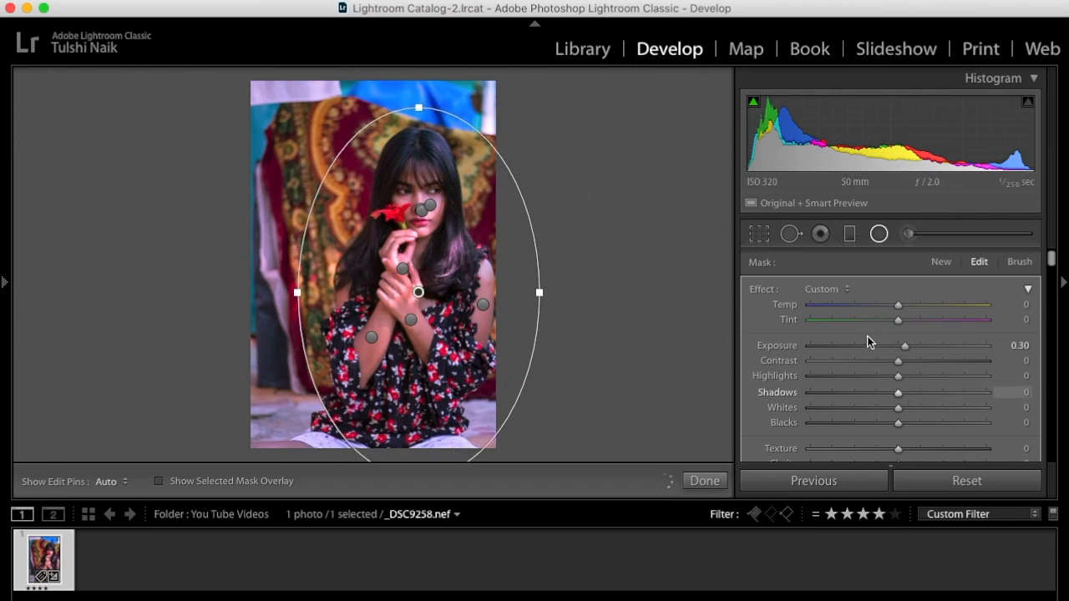
scroll(873, 392, down, 10)
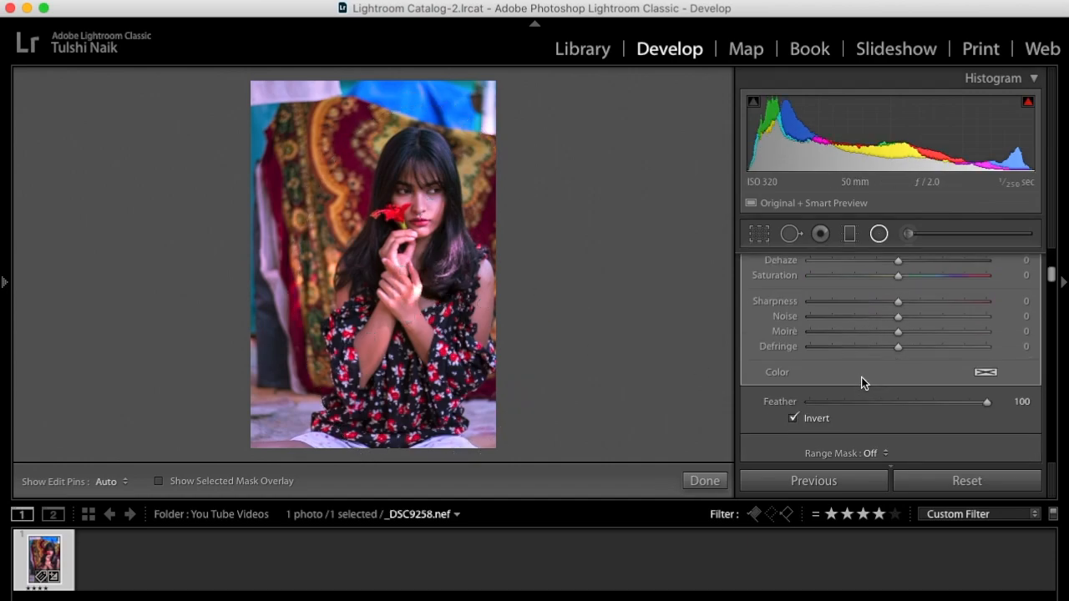
click(793, 382)
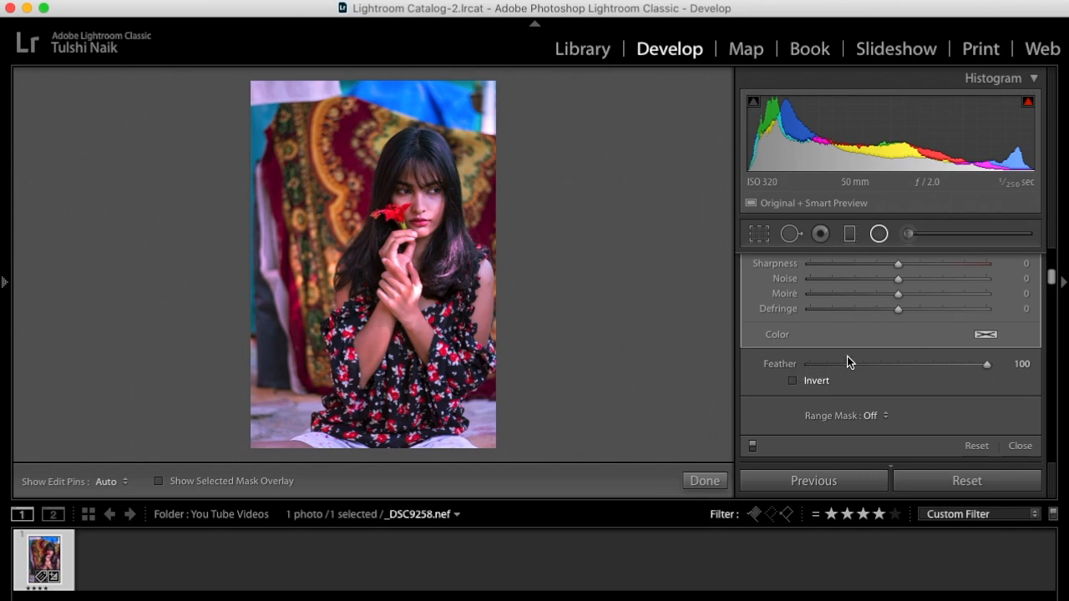
scroll(847, 355, up, 10)
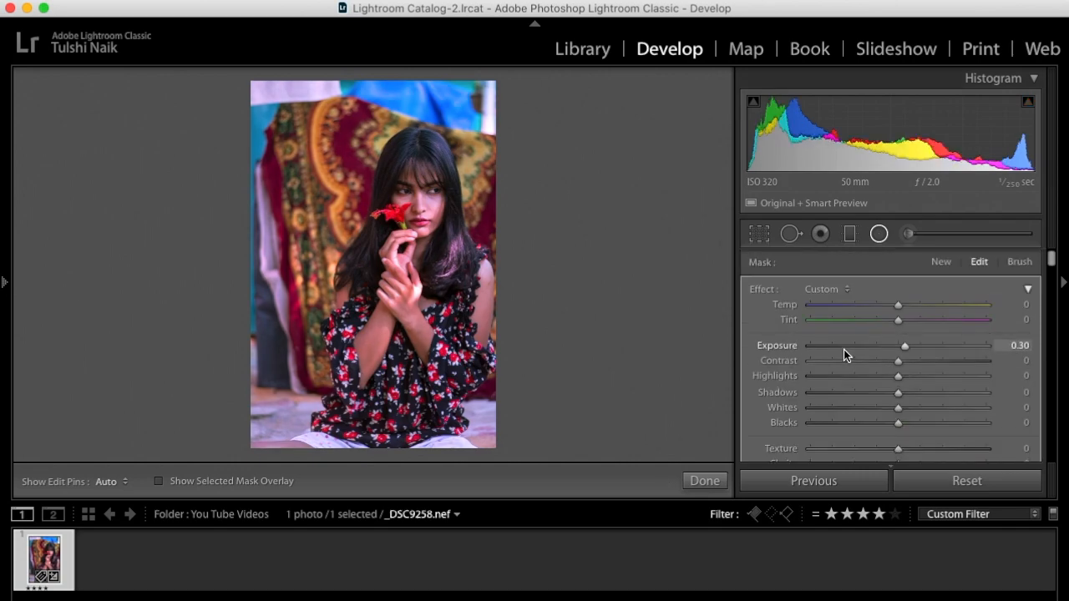
key(h)
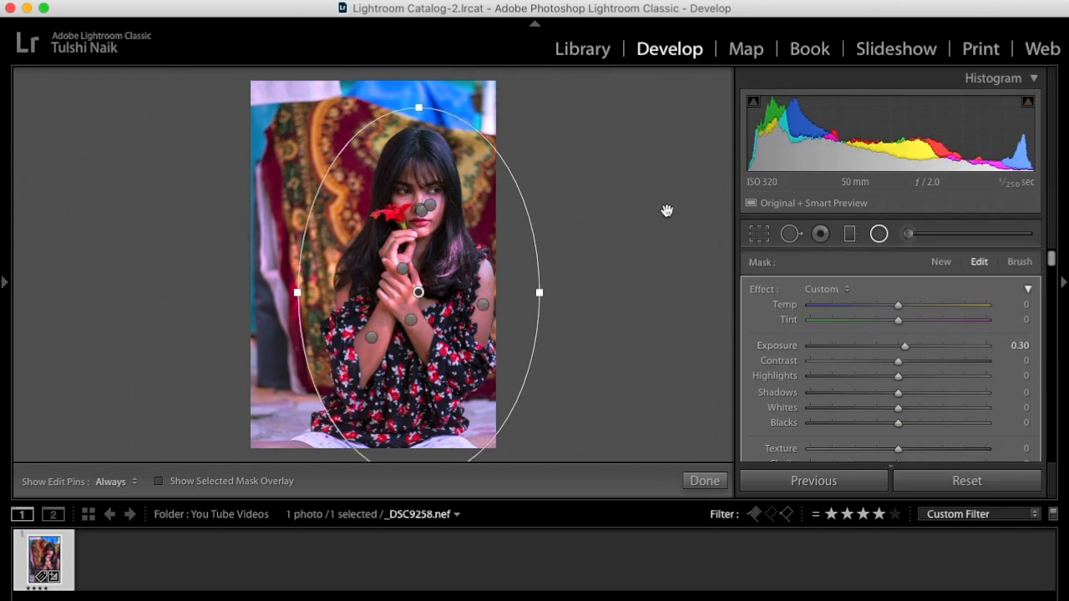
Step: Enlarge and recentre the radial filter around the woman, set its Exposure to -1.34 and Feather to 71, and finish it
drag(904, 348, 869, 342)
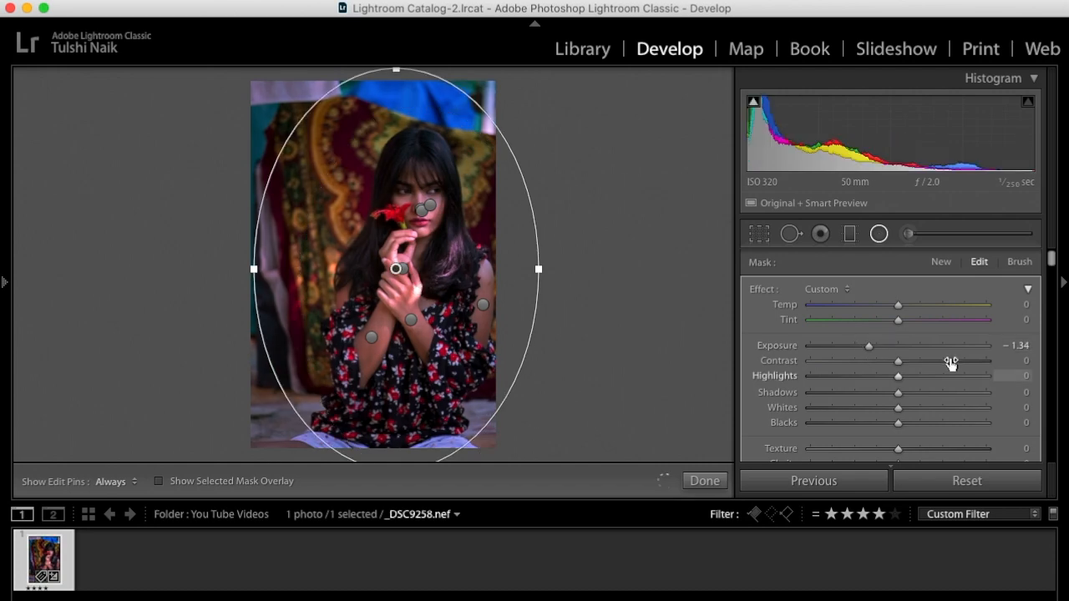
scroll(950, 363, down, 10)
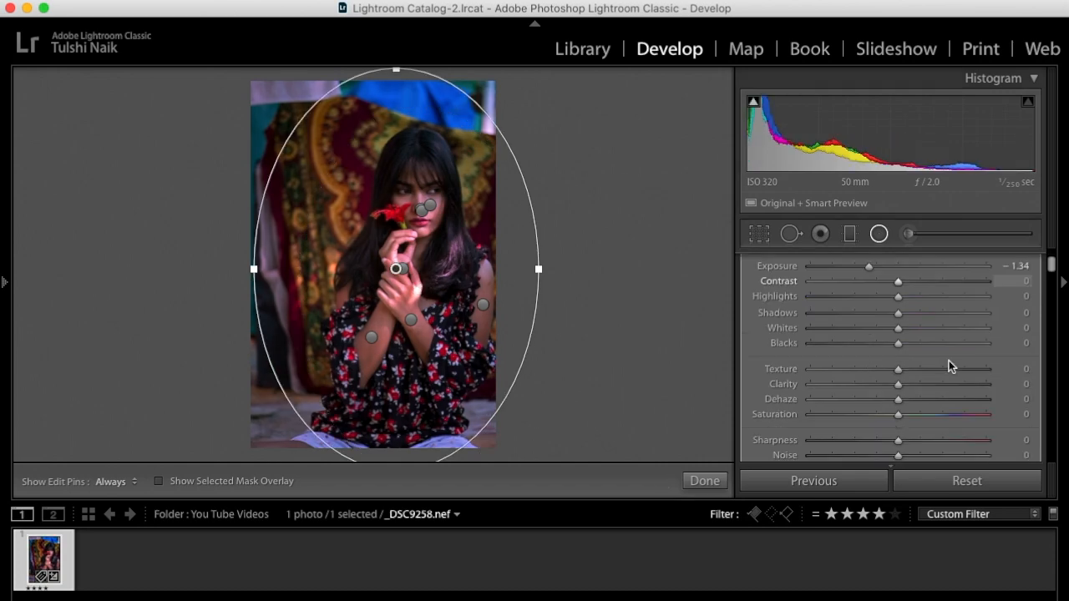
drag(986, 343, 934, 342)
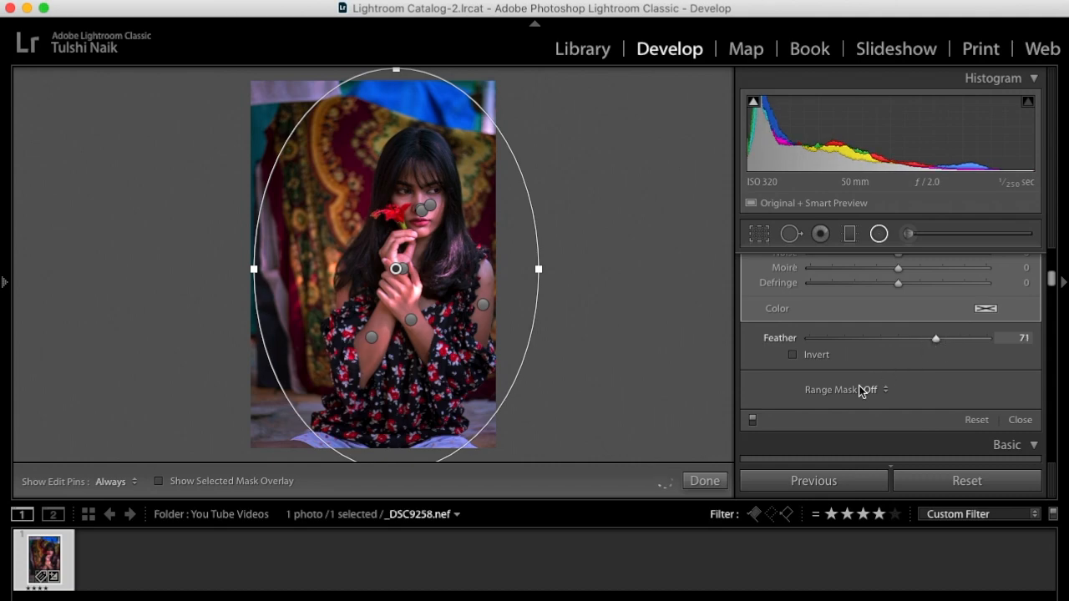
click(704, 481)
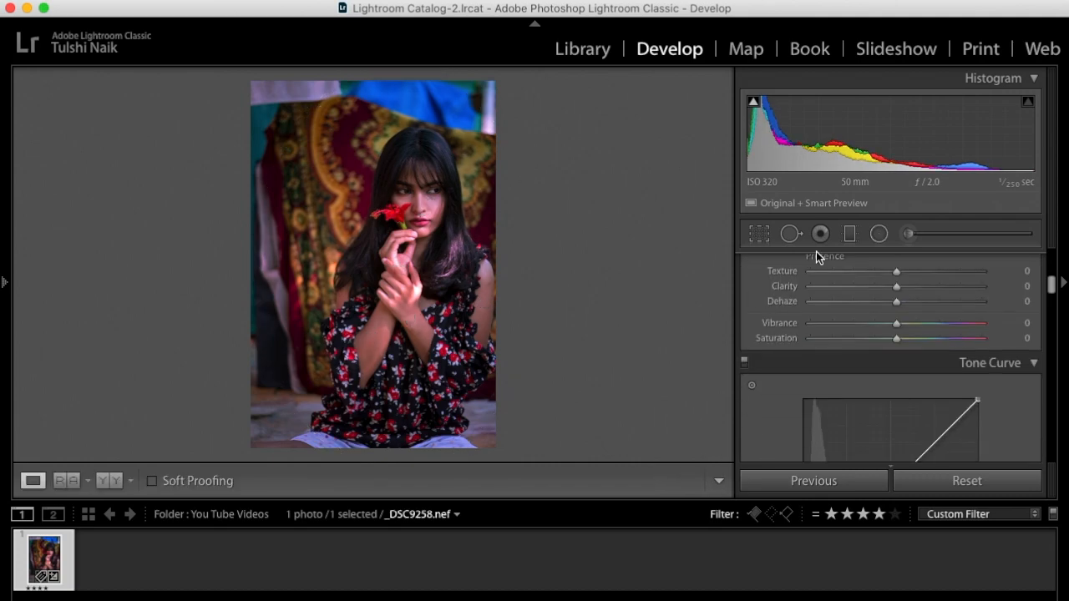
Step: Crop the photo closer around the woman, unlocking the aspect ratio to trim the upper edge separately, and apply the crop
click(756, 234)
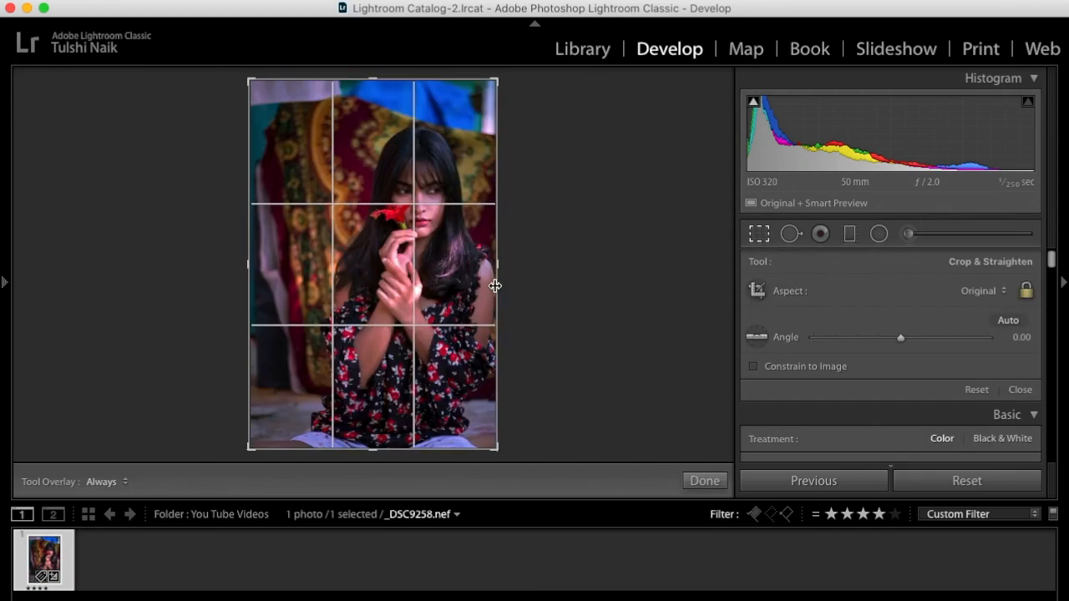
drag(372, 446, 372, 434)
drag(348, 243, 322, 240)
drag(263, 264, 267, 262)
click(1025, 290)
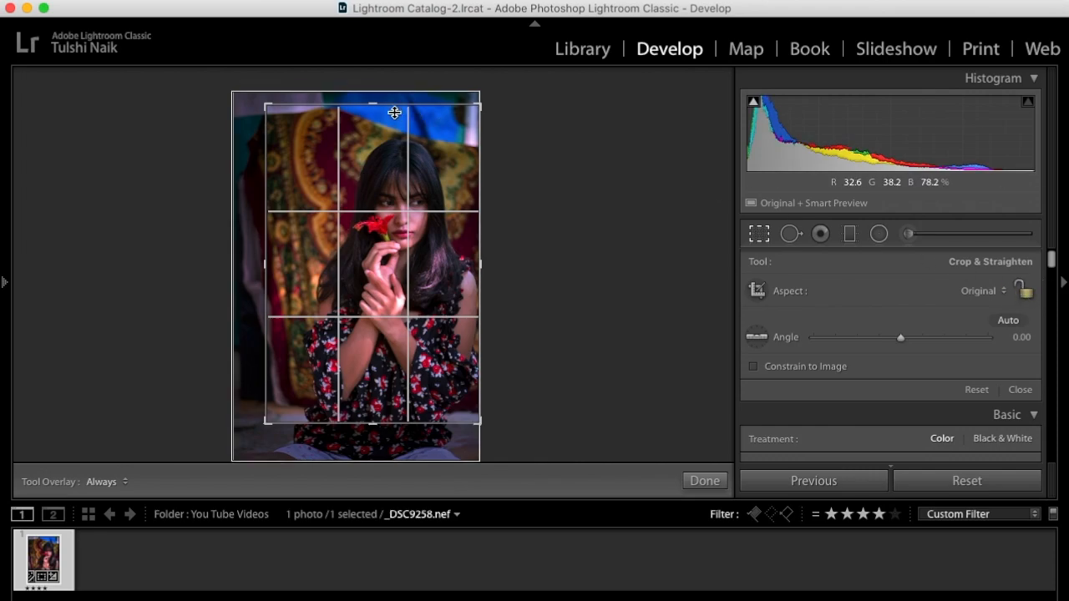
drag(373, 100, 372, 114)
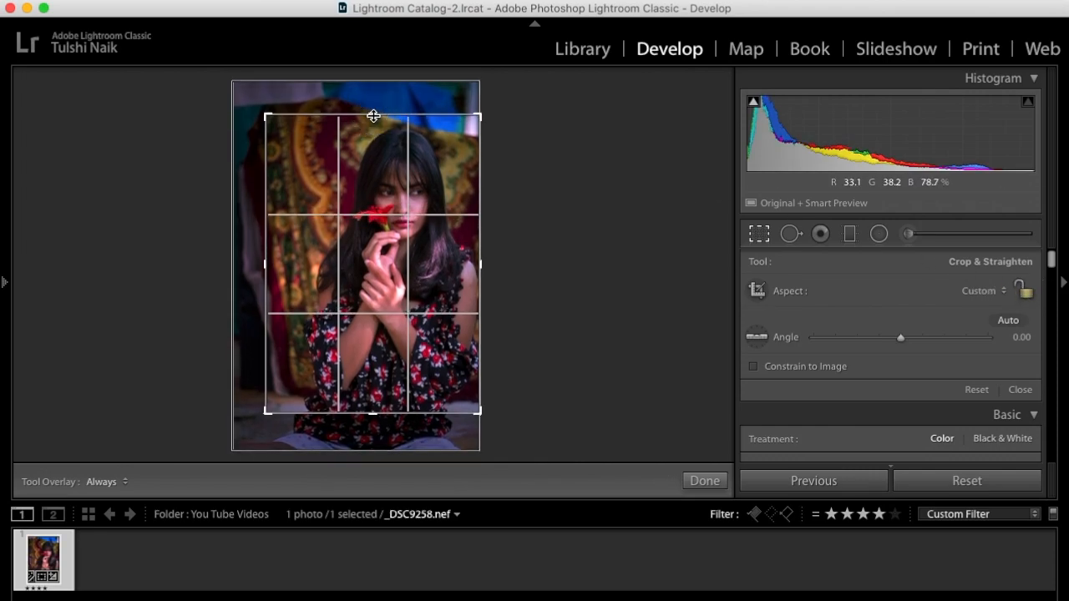
click(703, 482)
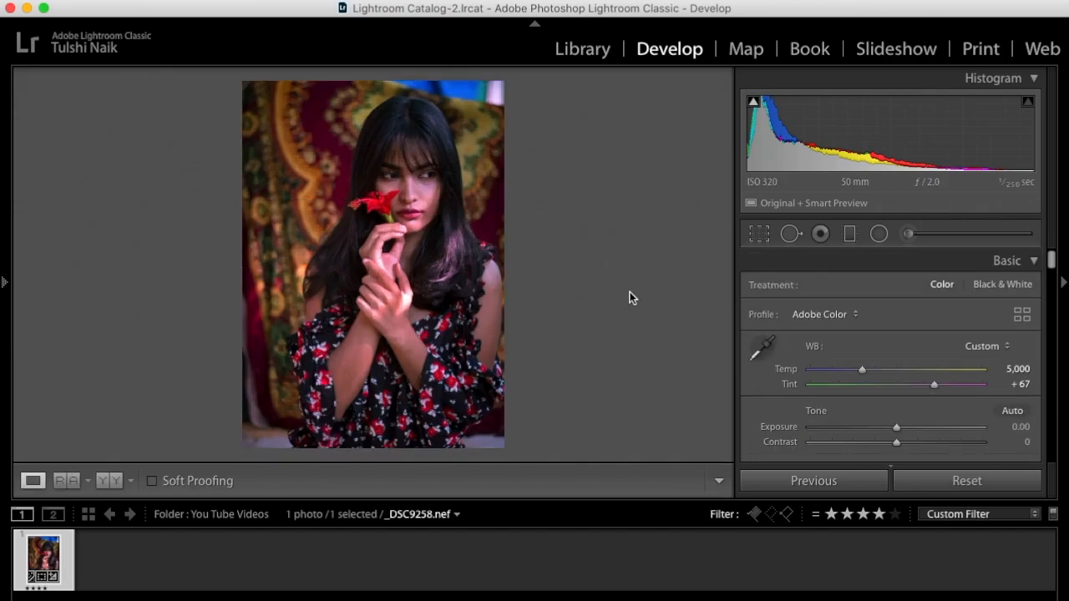
Step: Reopen the crop, extend its upper edge slightly to leave more room above the head, and apply it
click(760, 236)
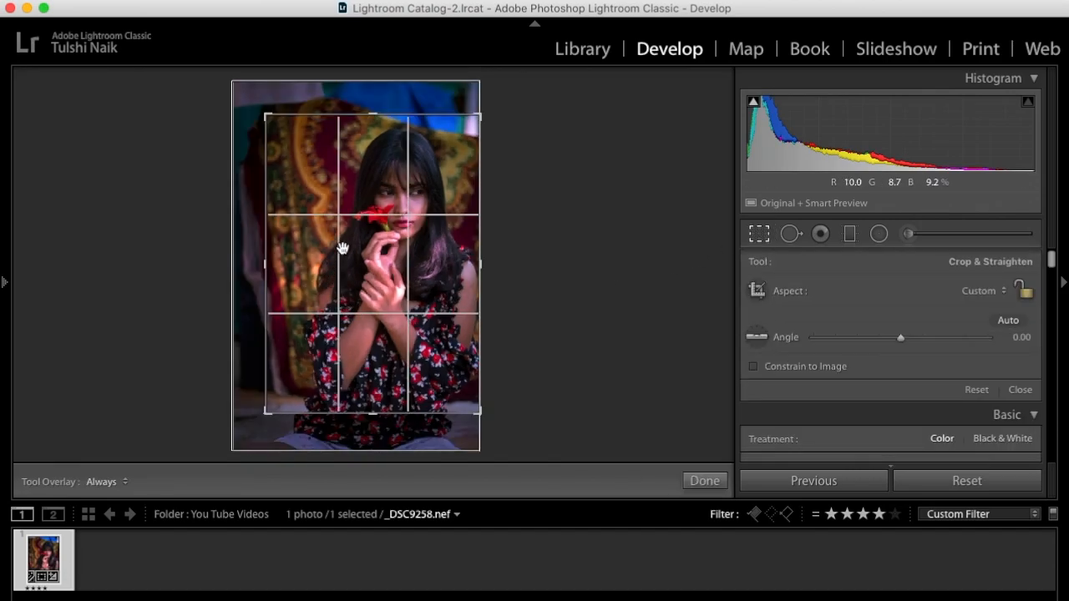
drag(386, 113, 375, 108)
click(692, 482)
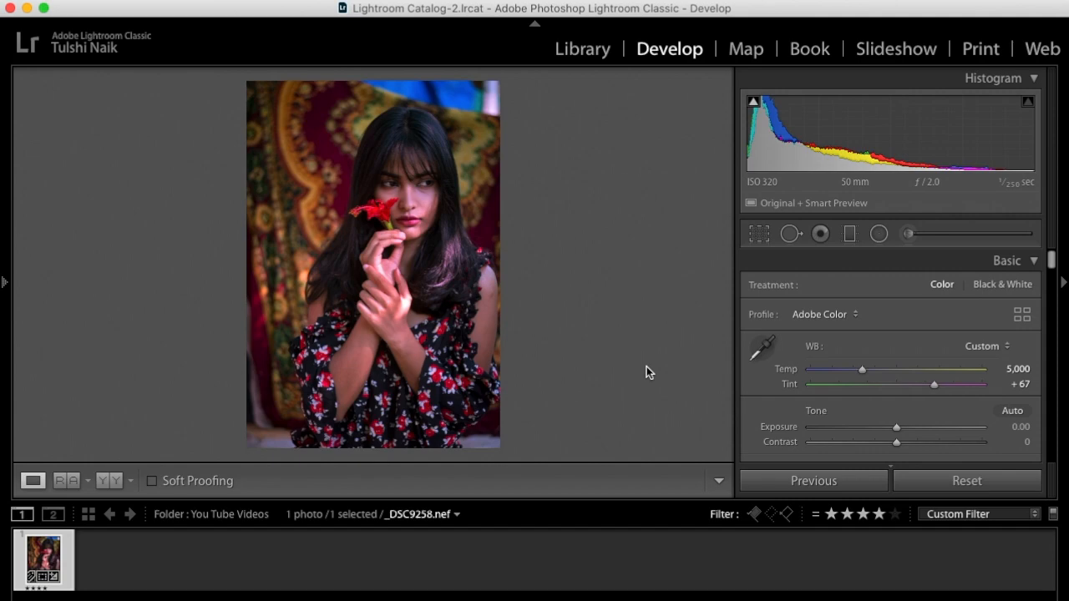
Step: Set the photo's Texture to +12 and Clarity to +6
scroll(854, 352, down, 5)
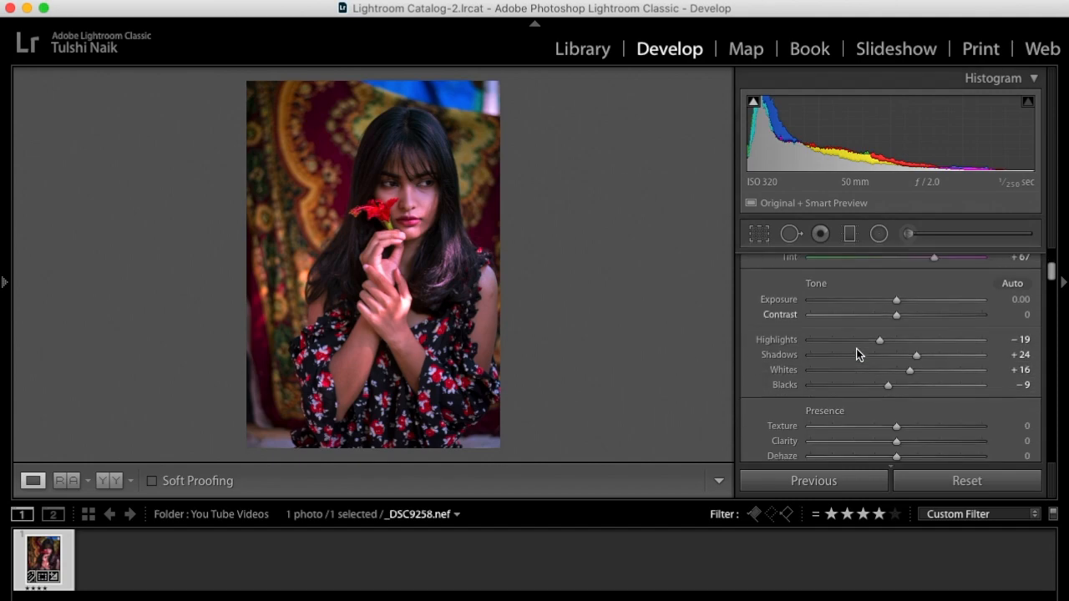
scroll(852, 358, down, 1)
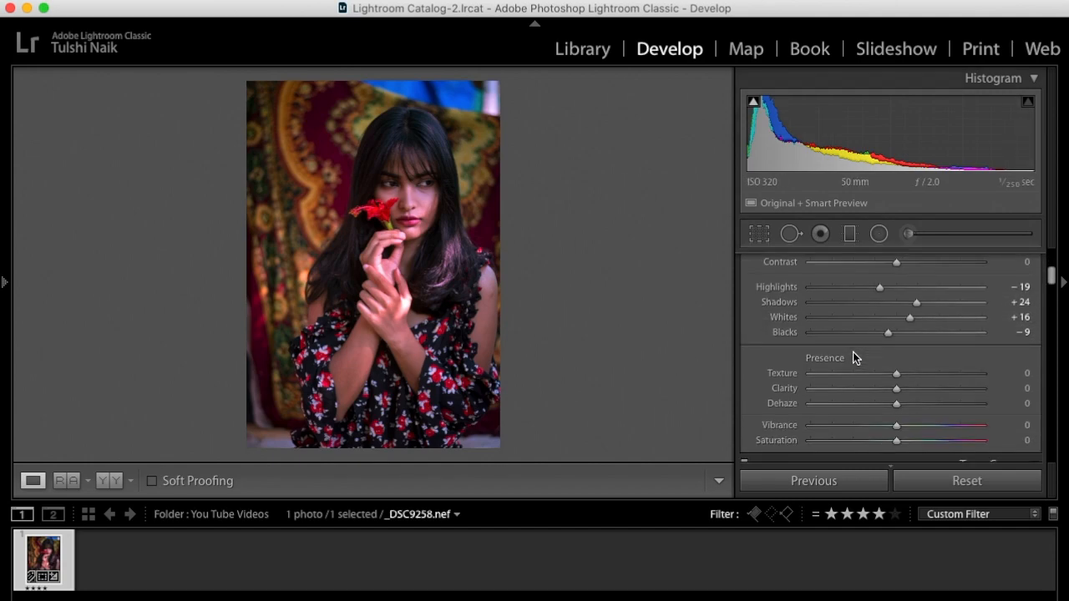
mouse_move(897, 374)
mouse_down()
mouse_move(908, 377)
mouse_move(902, 390)
mouse_up()
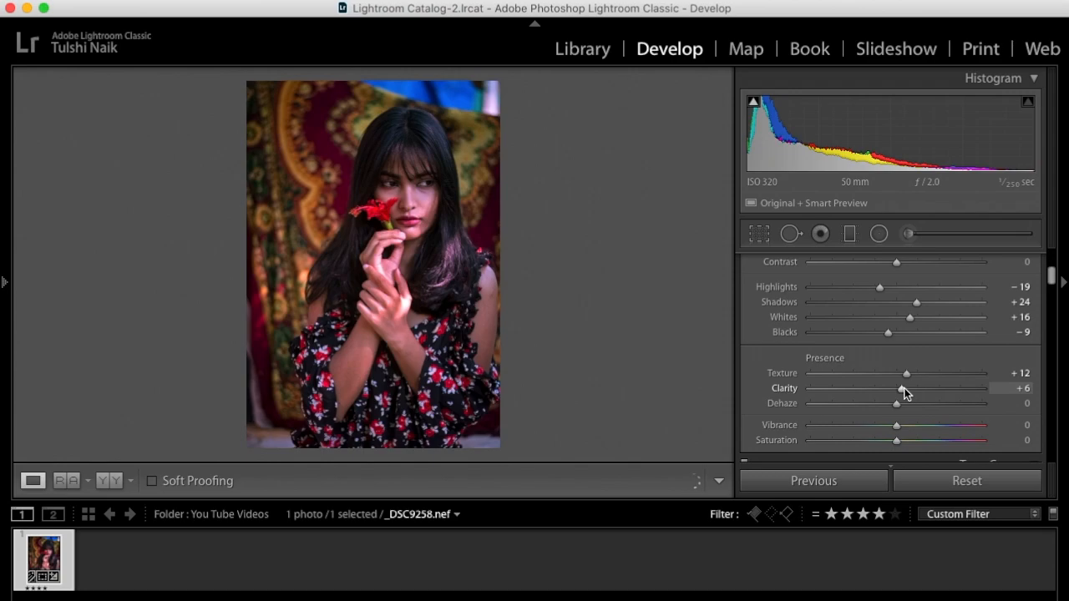
Step: Set the sharpening Amount to 35 and the Luminance noise reduction to 19
scroll(899, 386, down, 5)
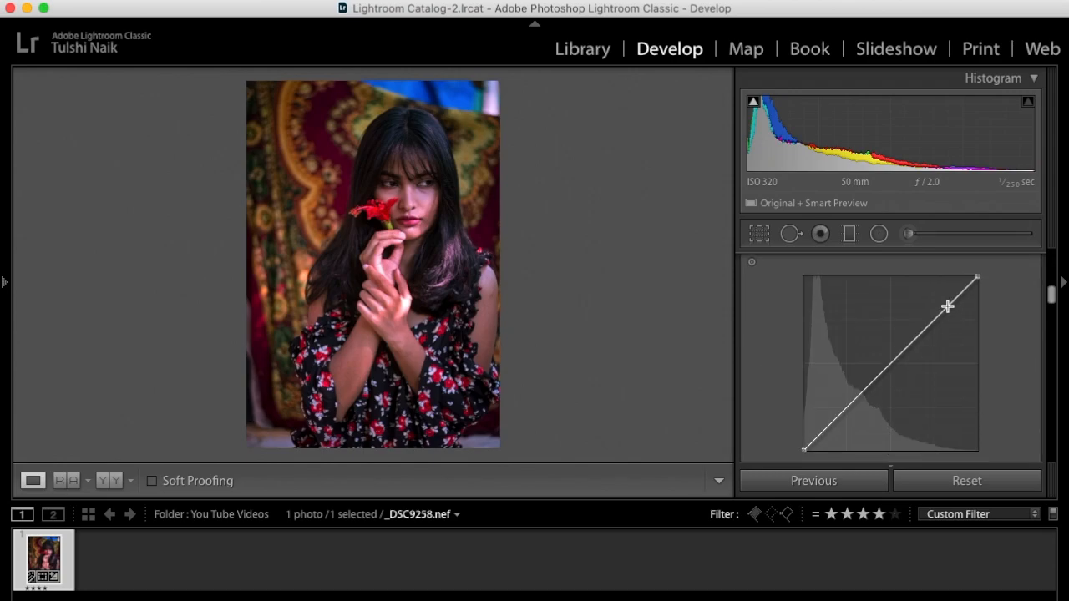
scroll(947, 308, down, 10)
scroll(938, 357, down, 1)
scroll(938, 357, down, 6)
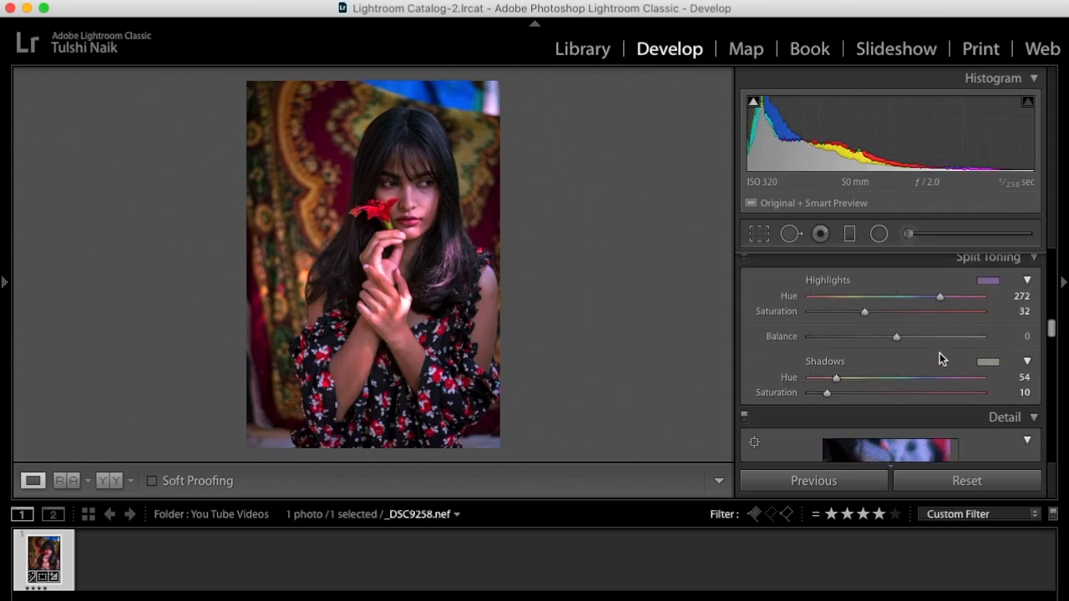
drag(857, 332, 850, 332)
click(809, 419)
drag(810, 419, 843, 418)
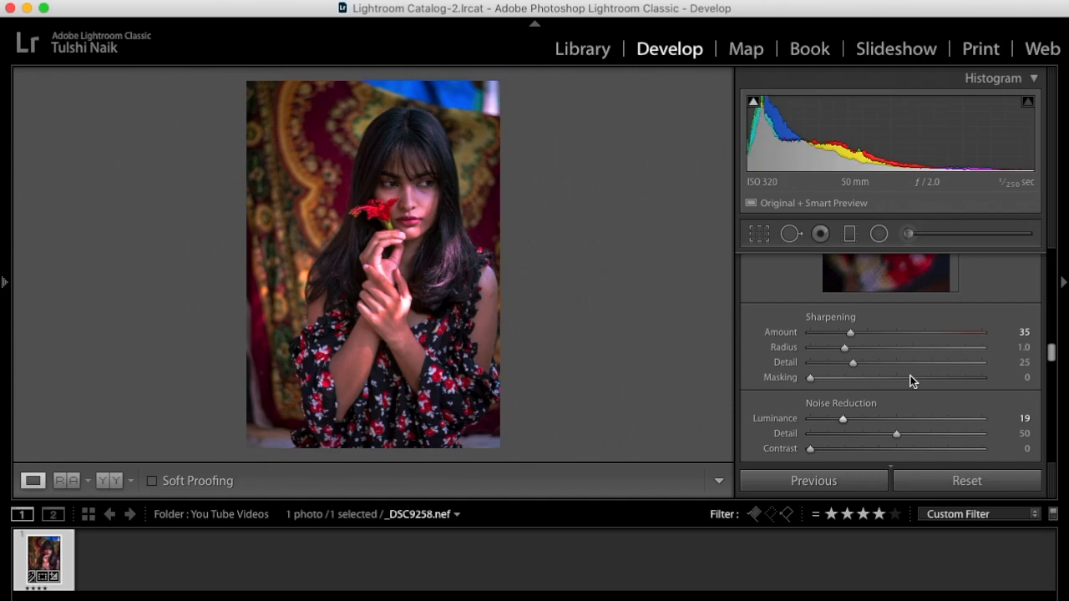
Step: Set the Color noise reduction to 100 and adjust its finer settings
scroll(910, 380, down, 4)
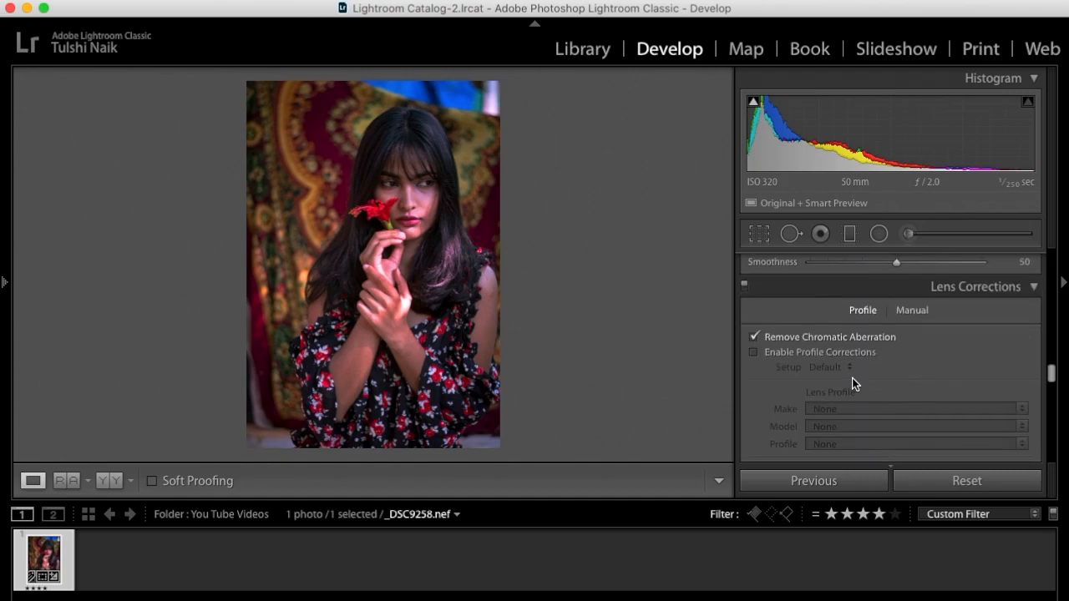
scroll(835, 342, up, 2)
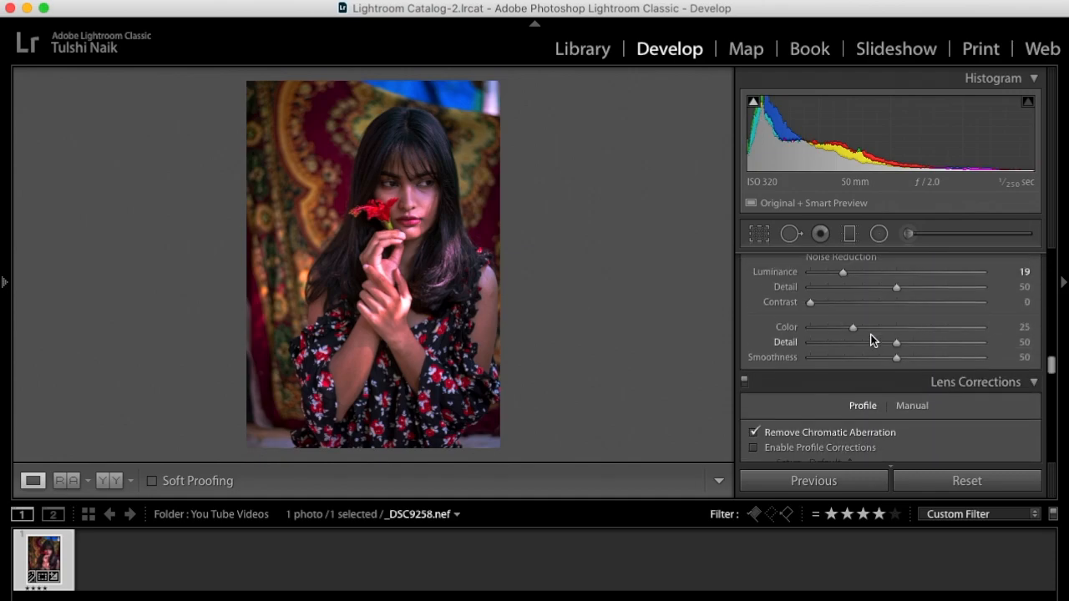
drag(852, 326, 1030, 329)
click(899, 343)
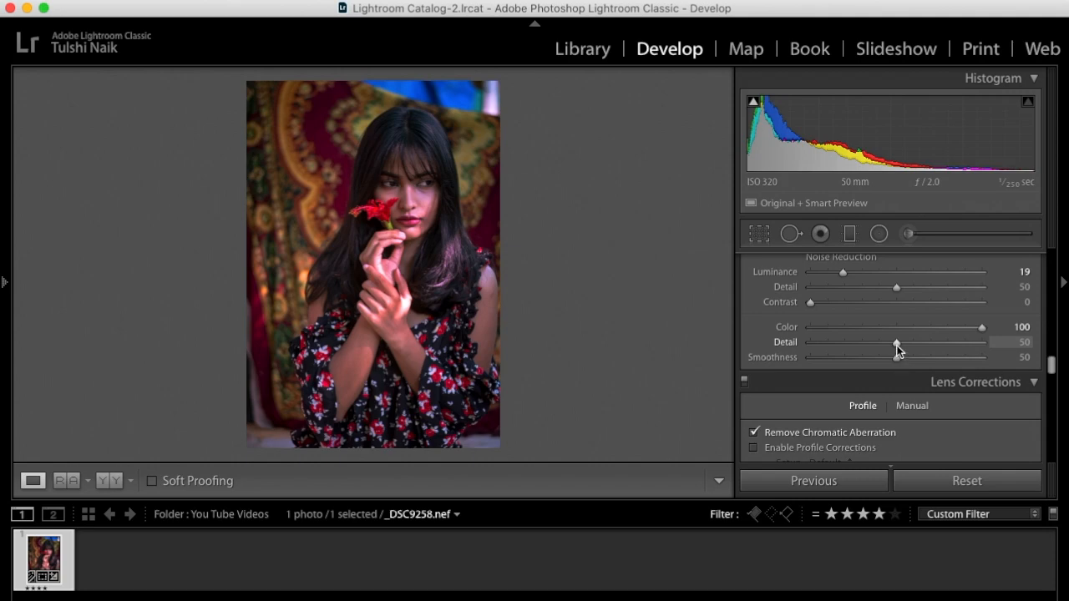
drag(895, 353, 1015, 351)
Step: Add a post-crop vignette with Amount -18 and Midpoint 15
scroll(894, 343, down, 5)
click(885, 316)
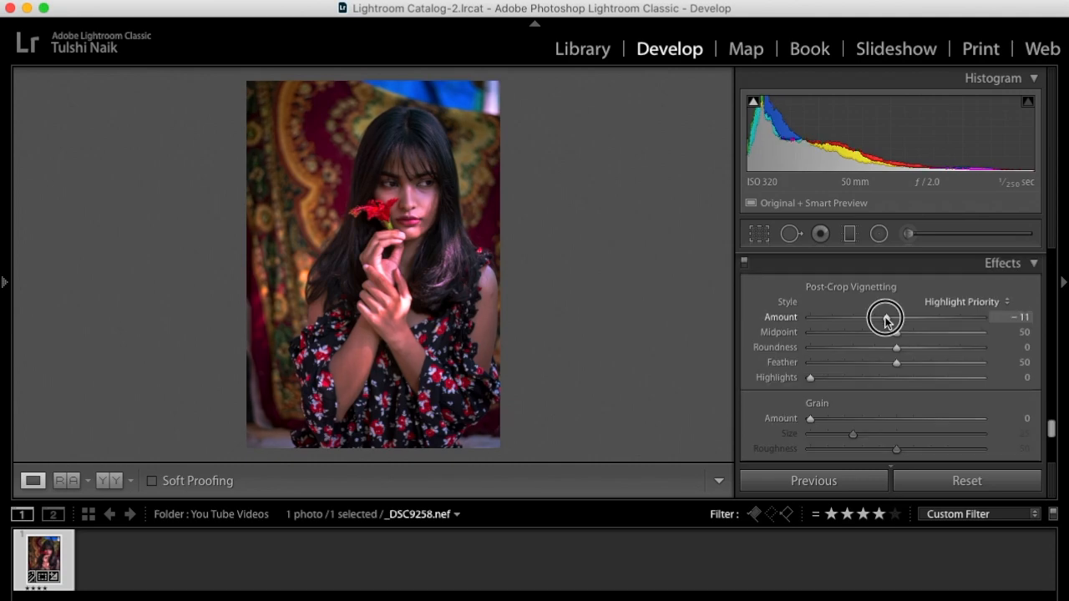
mouse_move(896, 333)
mouse_down()
mouse_move(833, 342)
mouse_move(881, 316)
mouse_move(878, 328)
mouse_up()
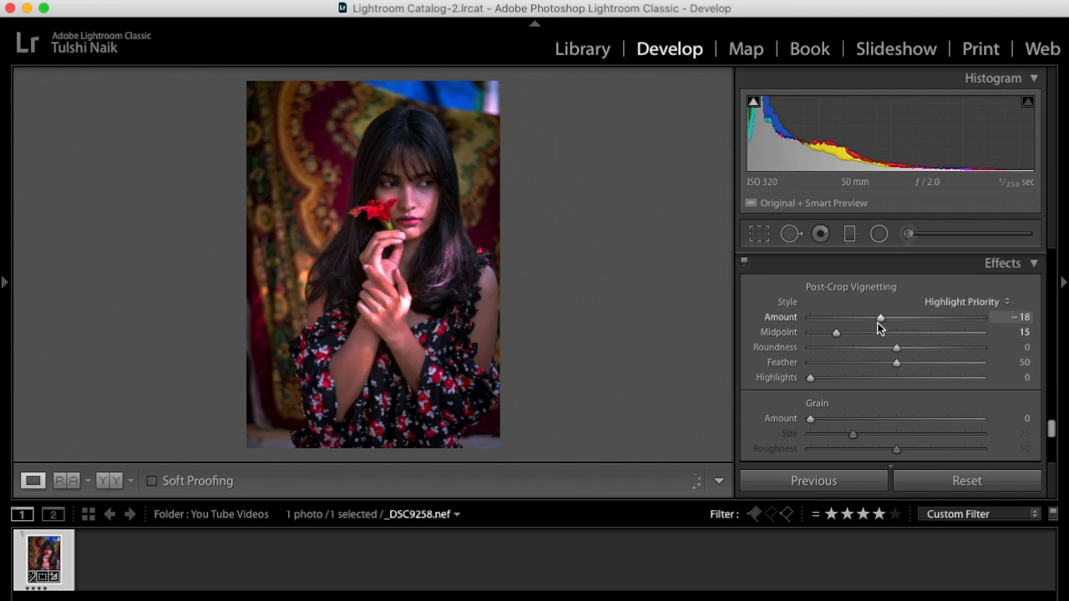
scroll(878, 326, up, 15)
scroll(881, 328, up, 15)
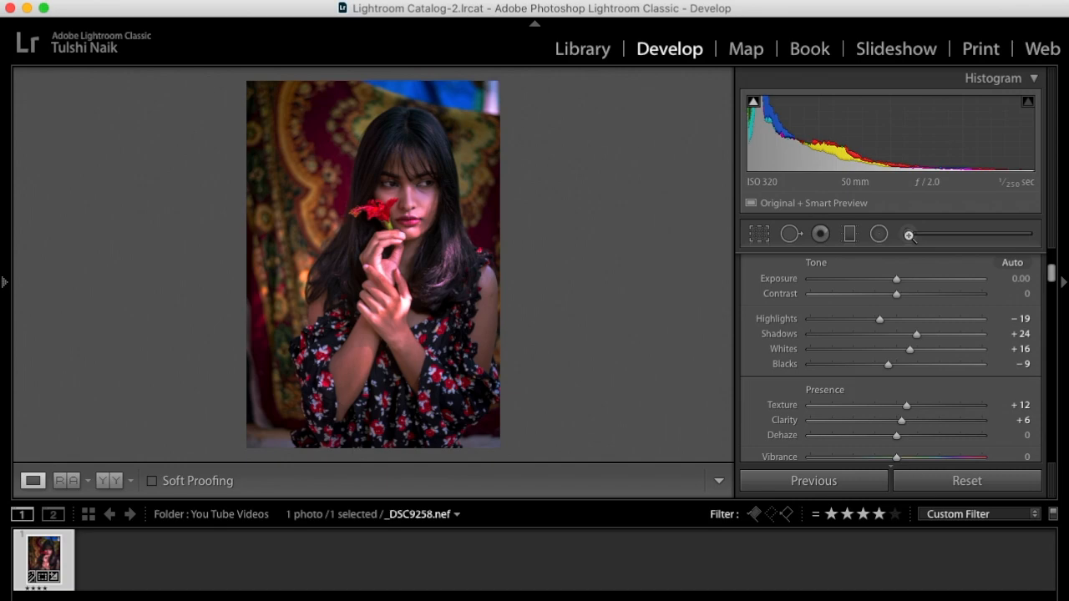
click(909, 235)
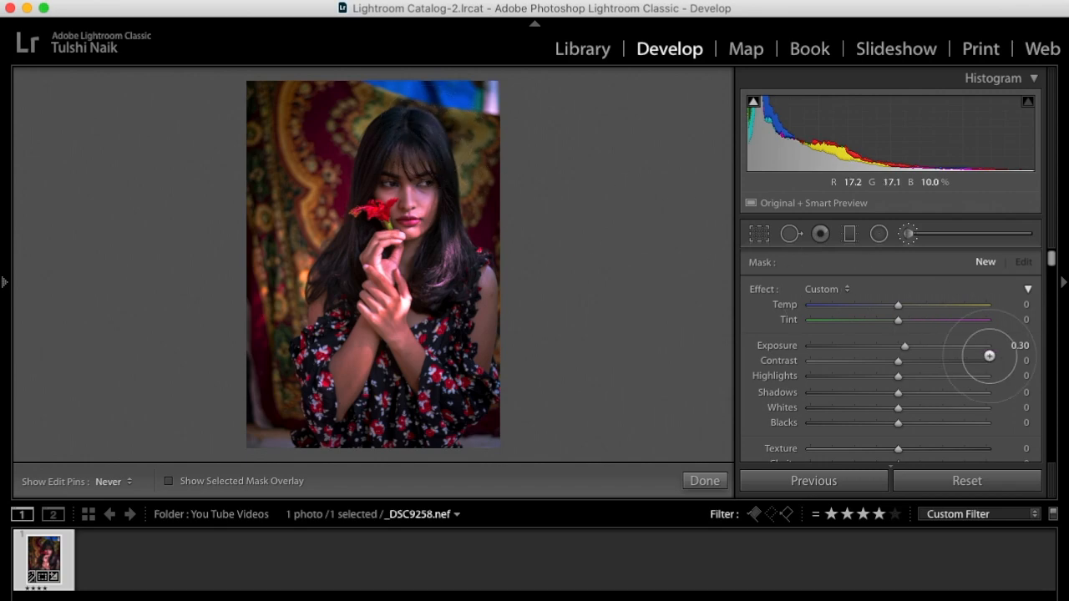
click(909, 235)
scroll(907, 314, down, 5)
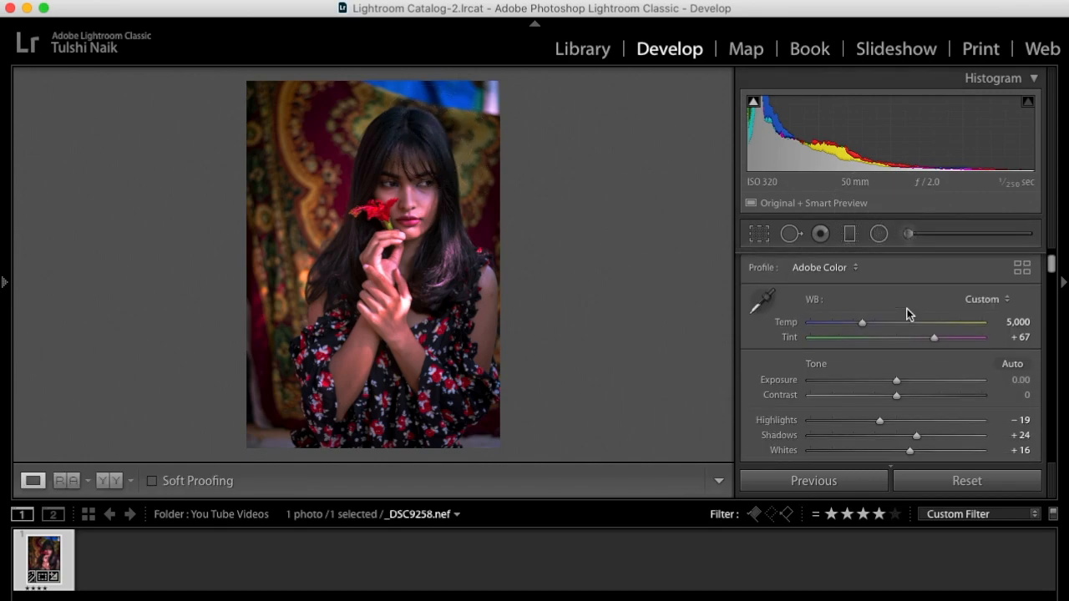
scroll(908, 313, up, 5)
Step: Brighten the woman's hair along both sides of her face with an Adjustment Brush at Exposure 0.42
click(909, 235)
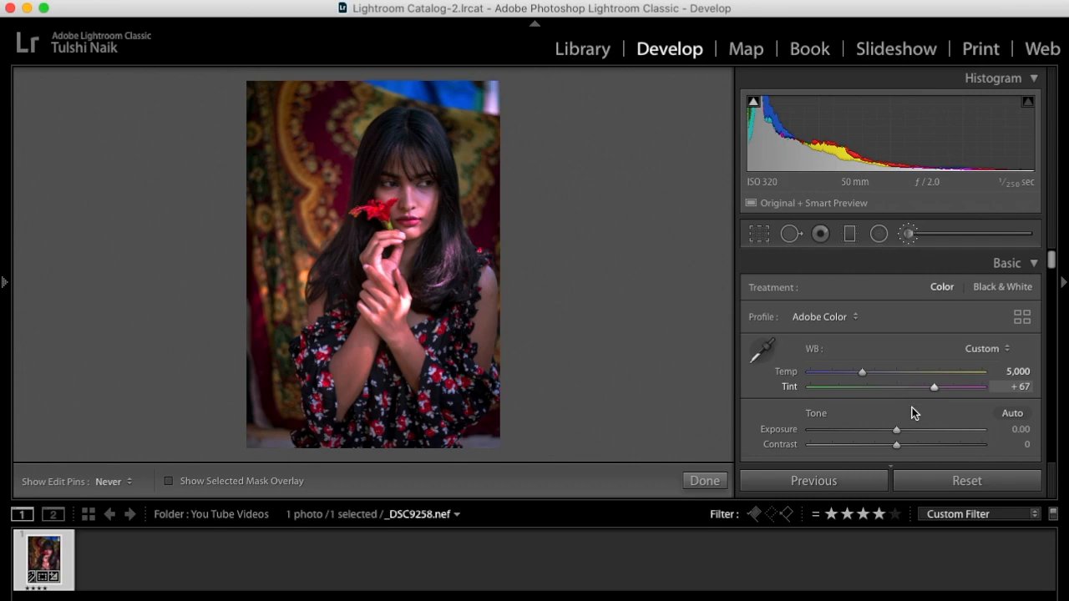
drag(907, 347, 912, 348)
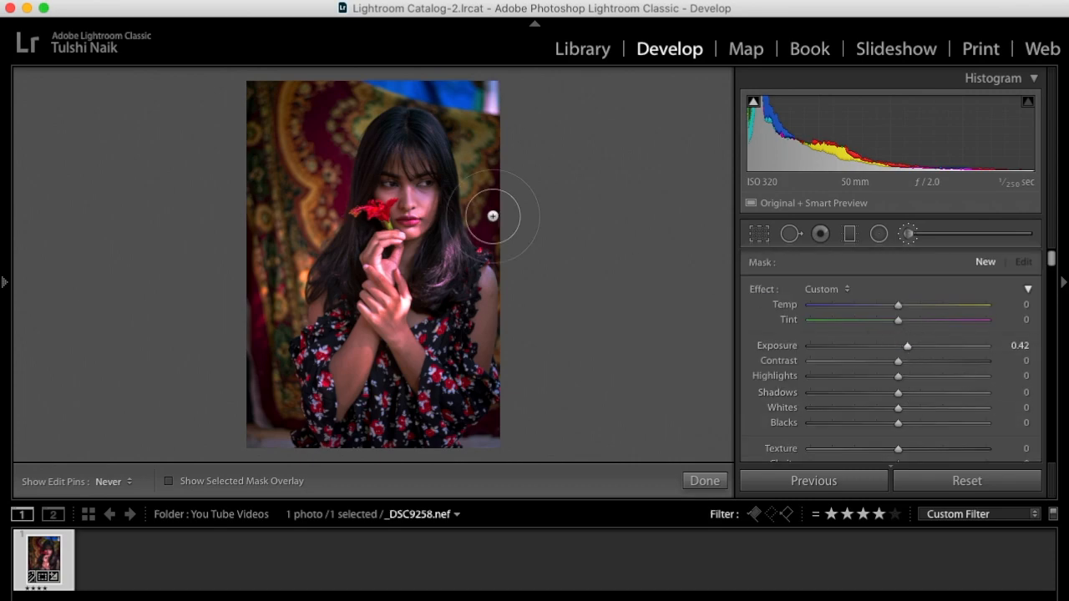
scroll(430, 129, up, 4)
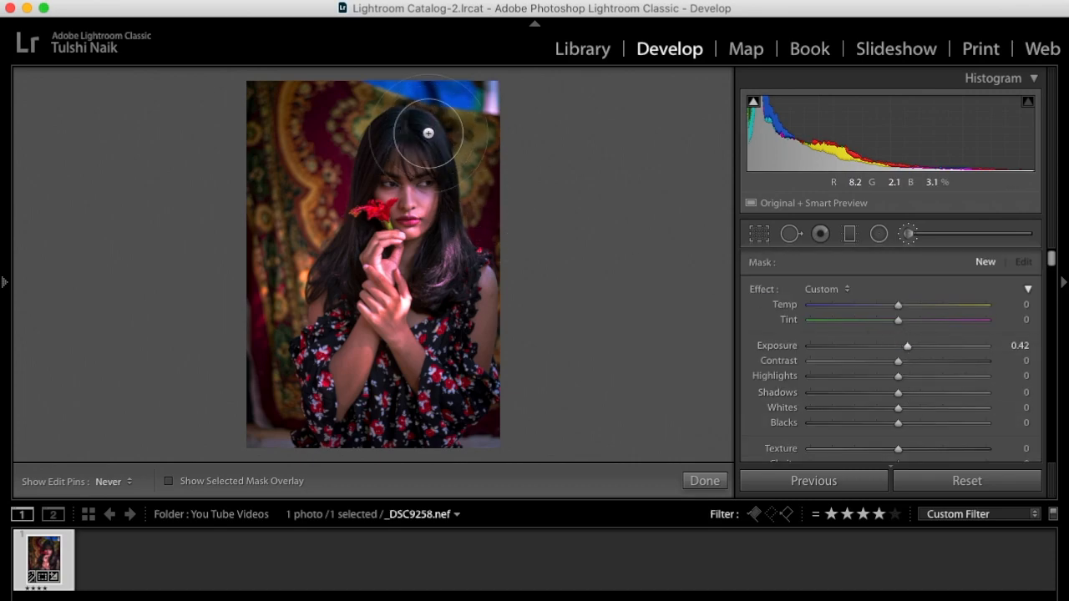
drag(430, 132, 452, 254)
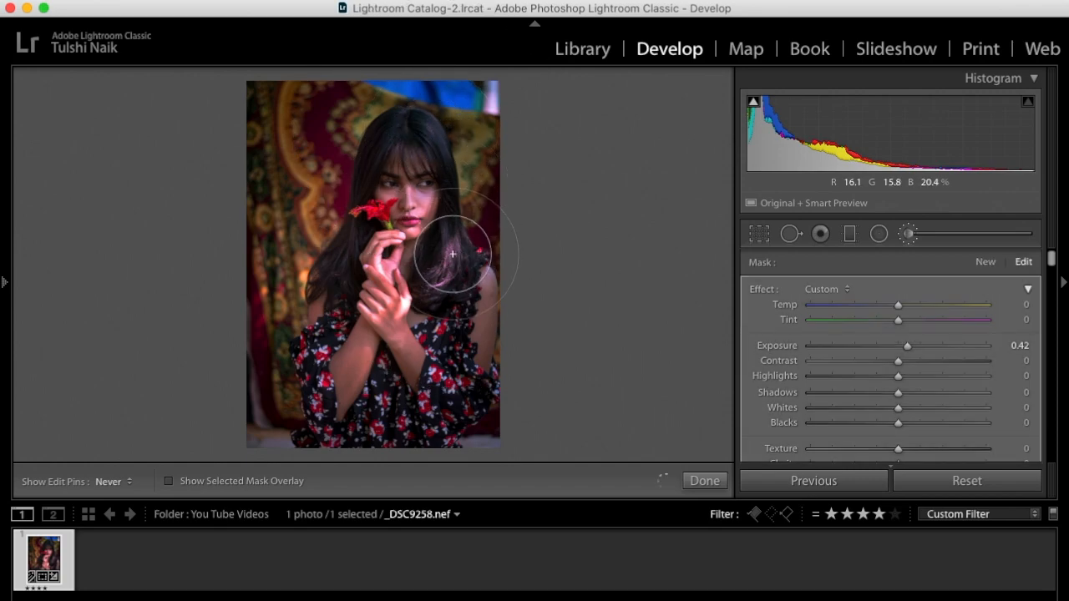
mouse_move(453, 254)
mouse_down()
mouse_move(377, 360)
mouse_move(358, 363)
mouse_move(342, 243)
mouse_up()
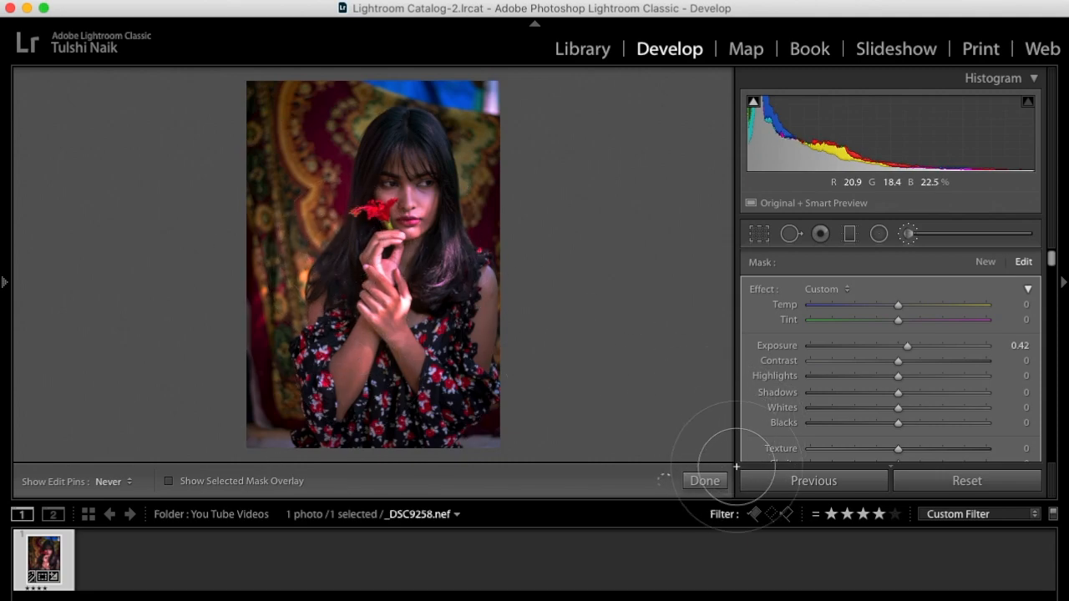
click(705, 480)
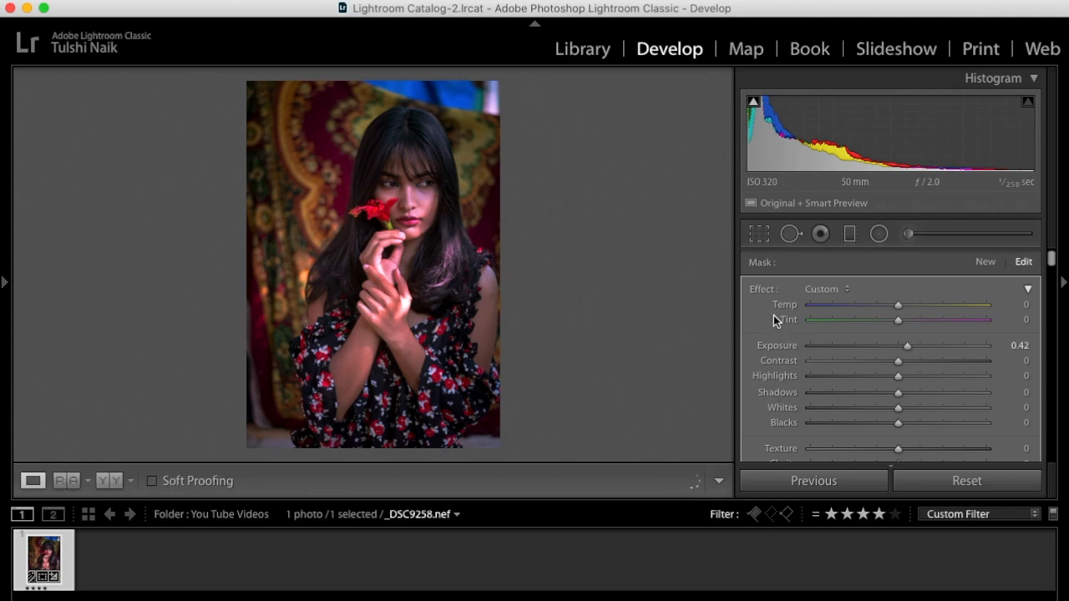
Step: Set the photo's white balance Tint to +70
click(935, 384)
drag(937, 385, 943, 386)
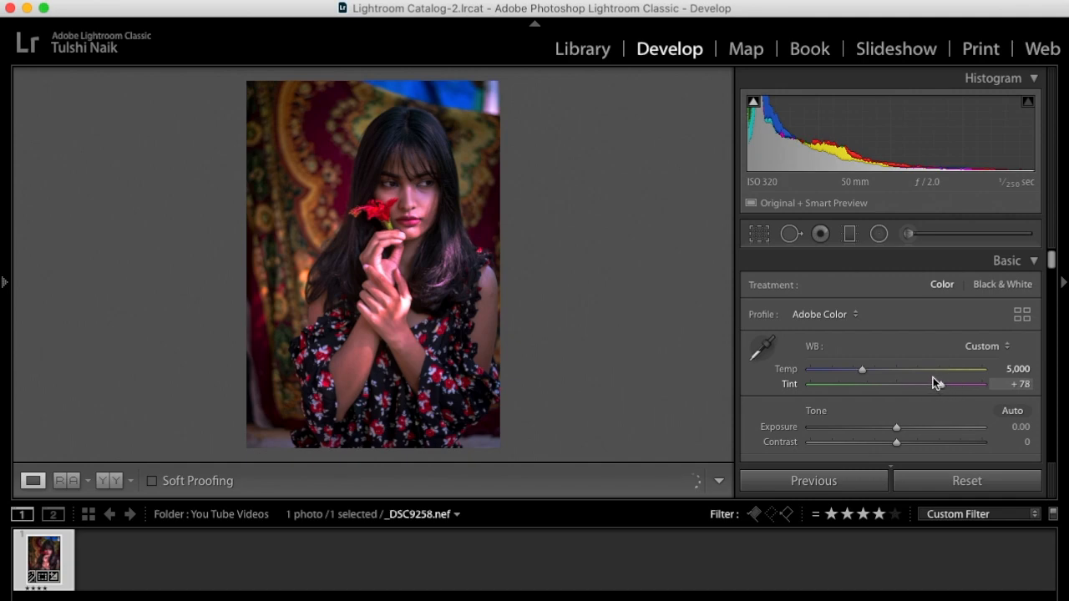
click(939, 385)
drag(939, 385, 936, 387)
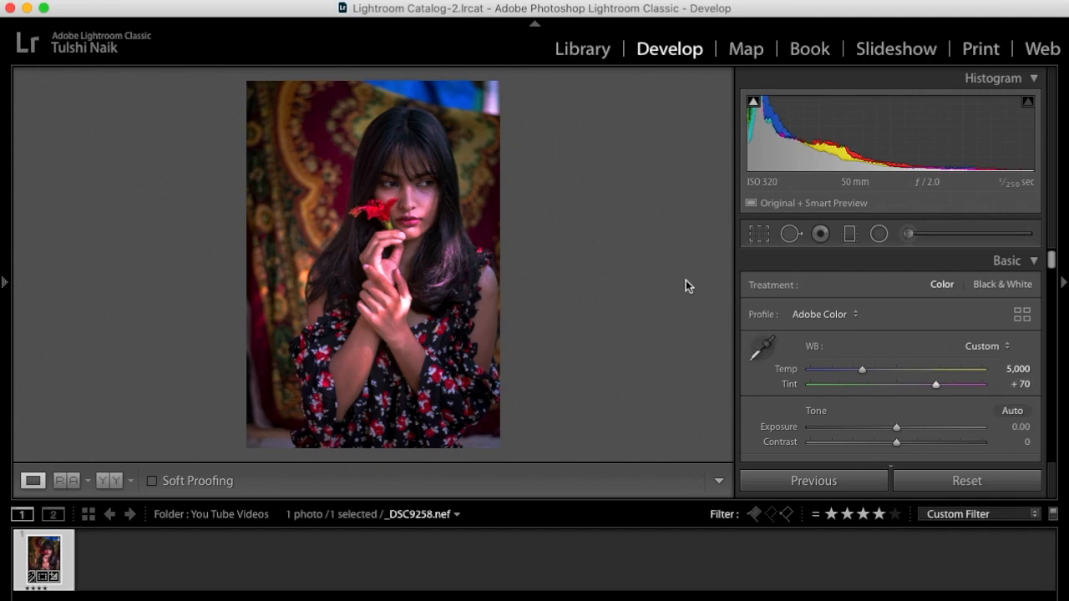
Step: Set the post-crop vignette Amount to -23 and compare the edited portrait with its Before version
scroll(802, 325, down, 15)
scroll(803, 319, down, 12)
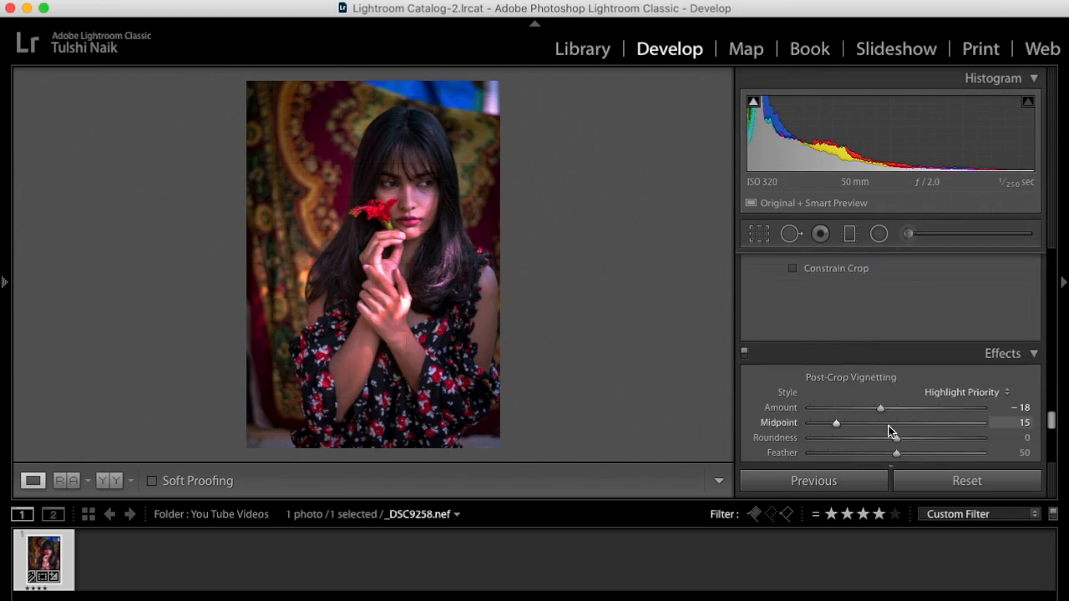
drag(879, 407, 876, 406)
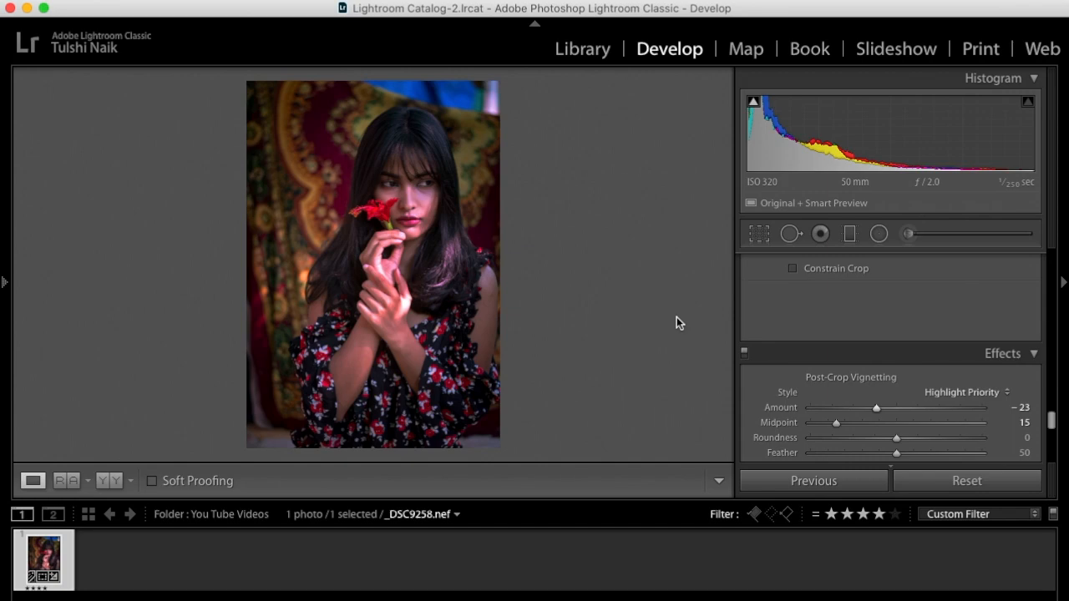
key(backslash)
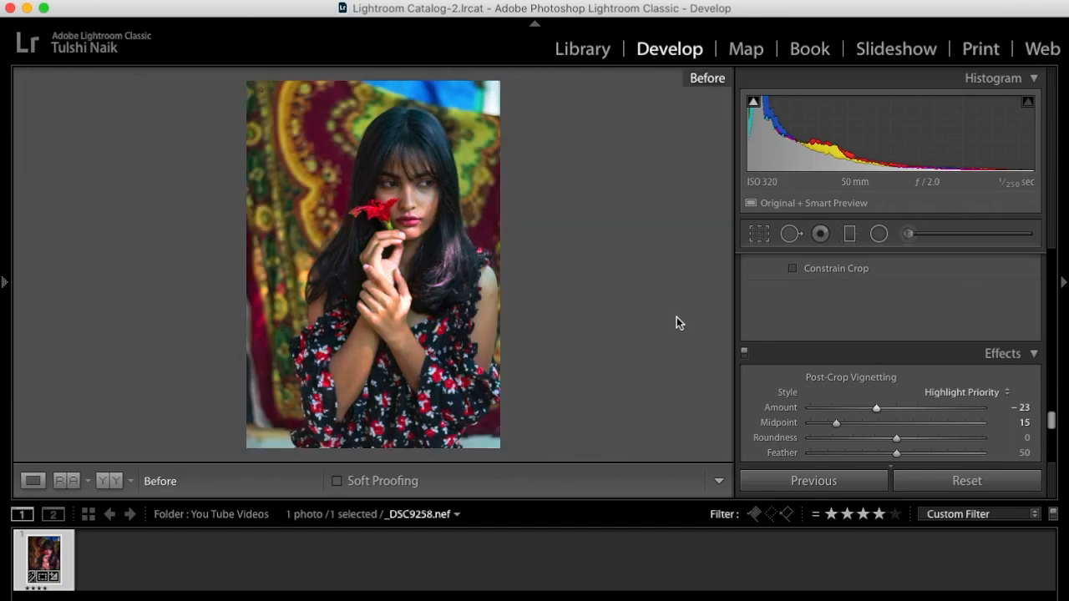
key(backslash)
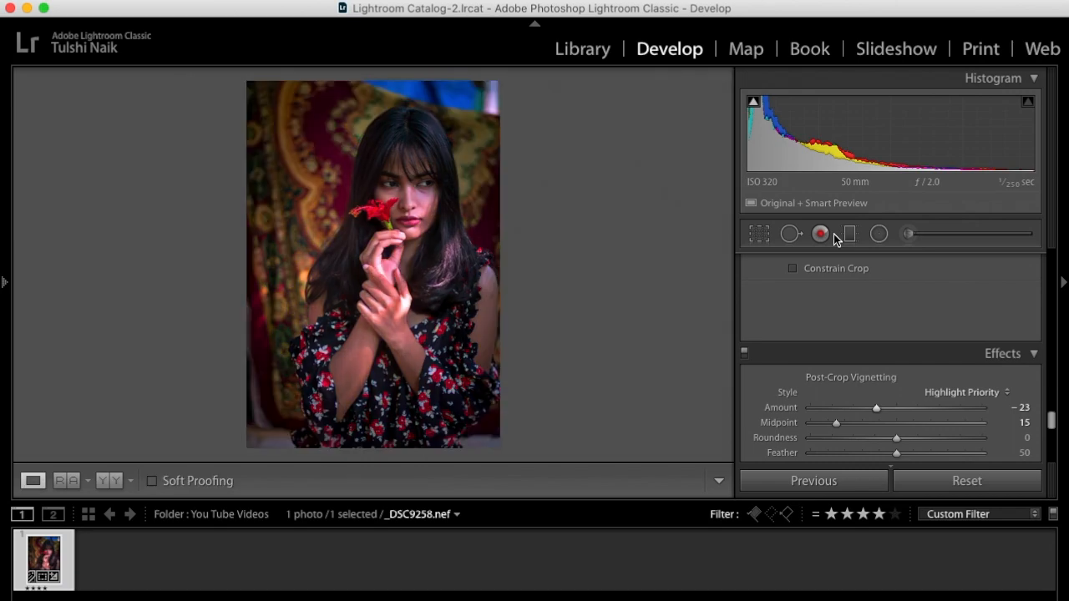